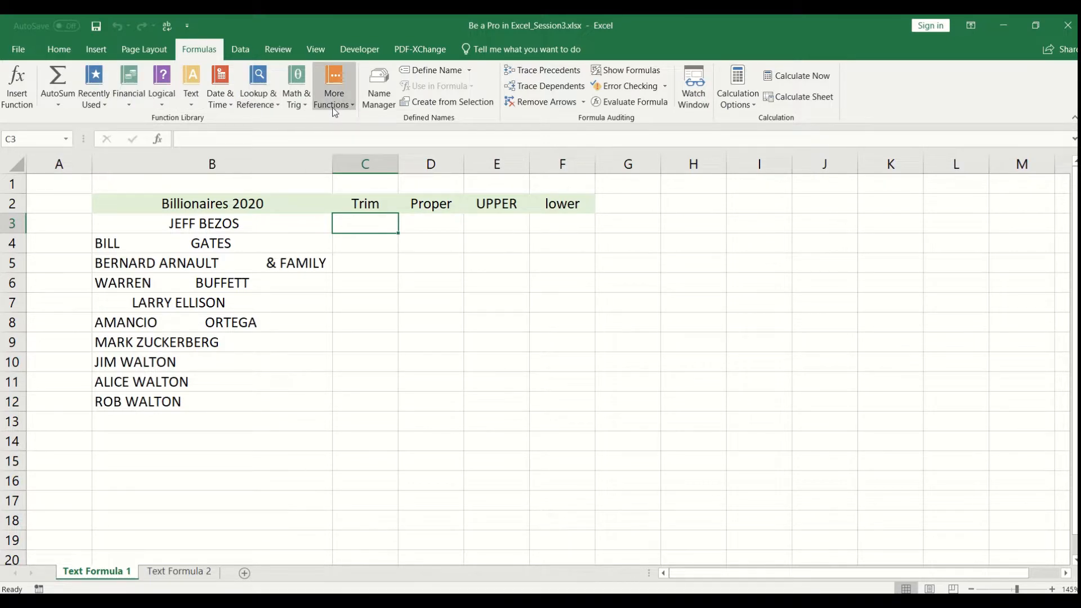
left_click(190, 99)
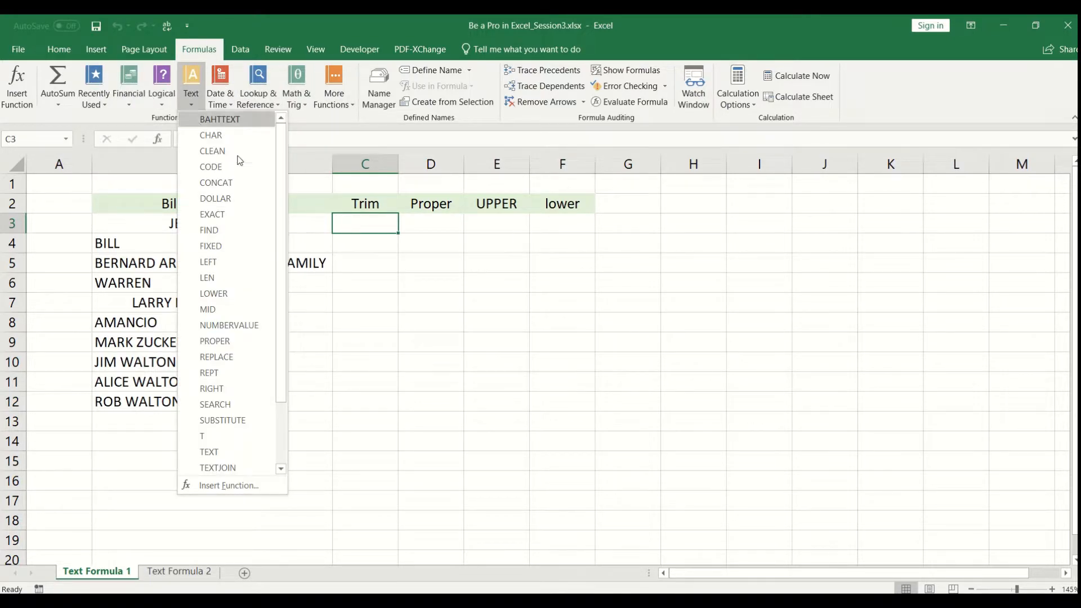
left_click(373, 262)
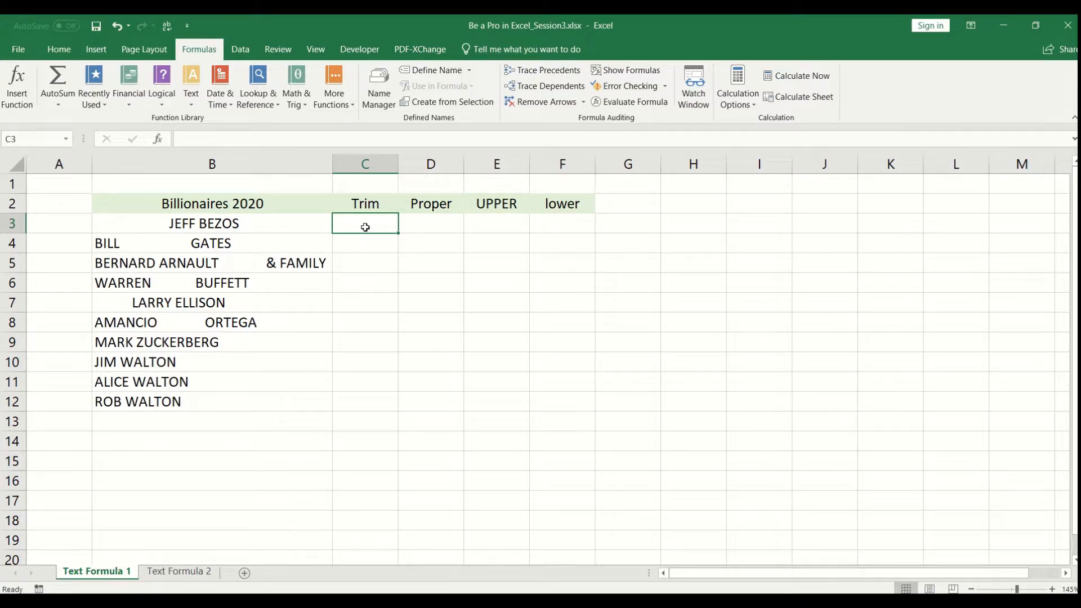
type("+")
key("BackSpace")
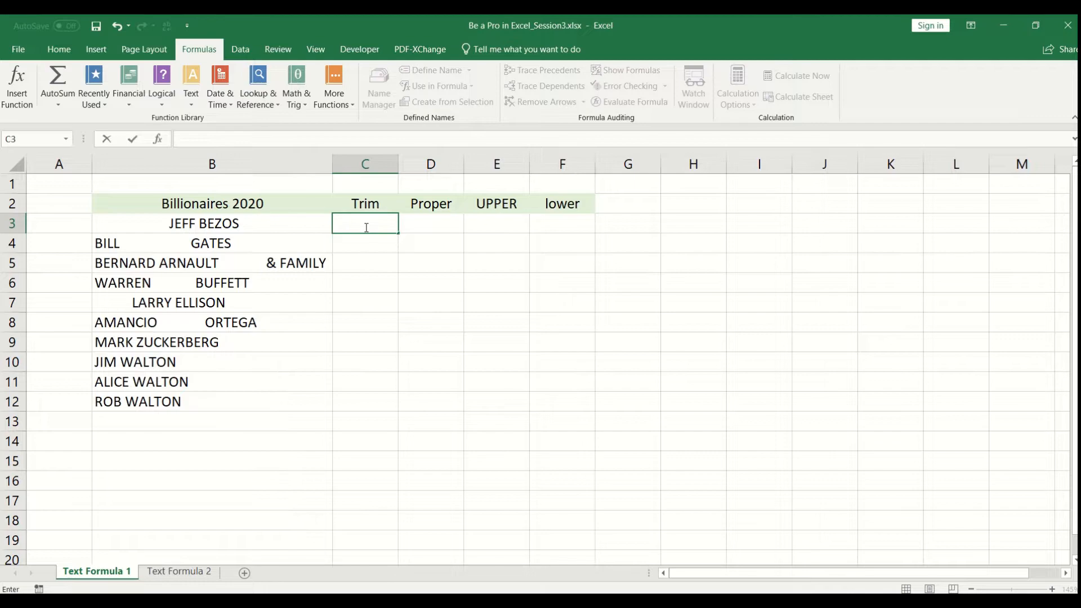
type("+")
key("BackSpace")
key("Return")
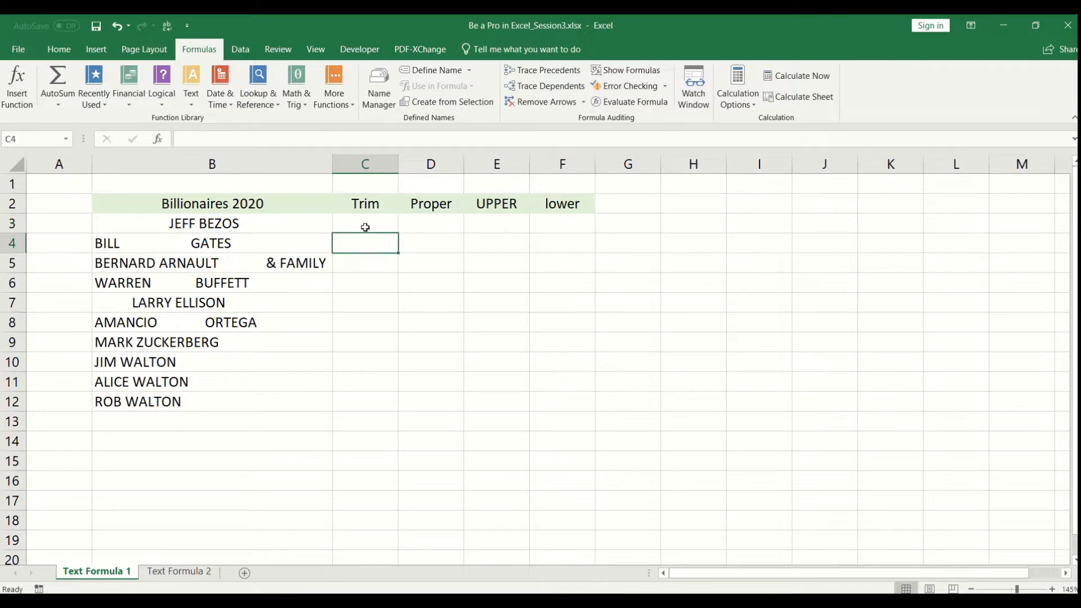
key("Up")
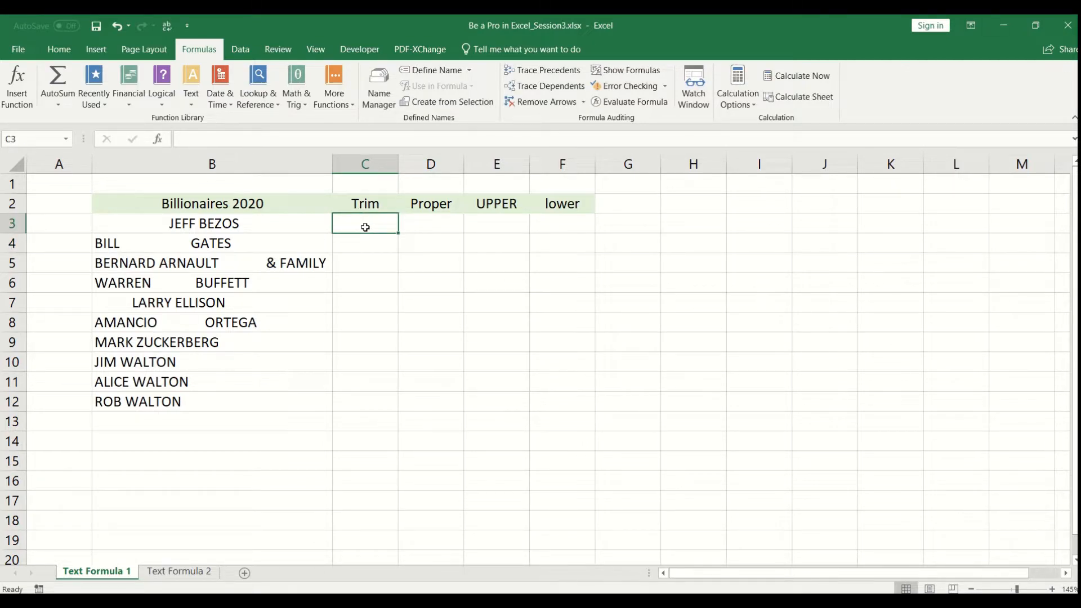
type("=")
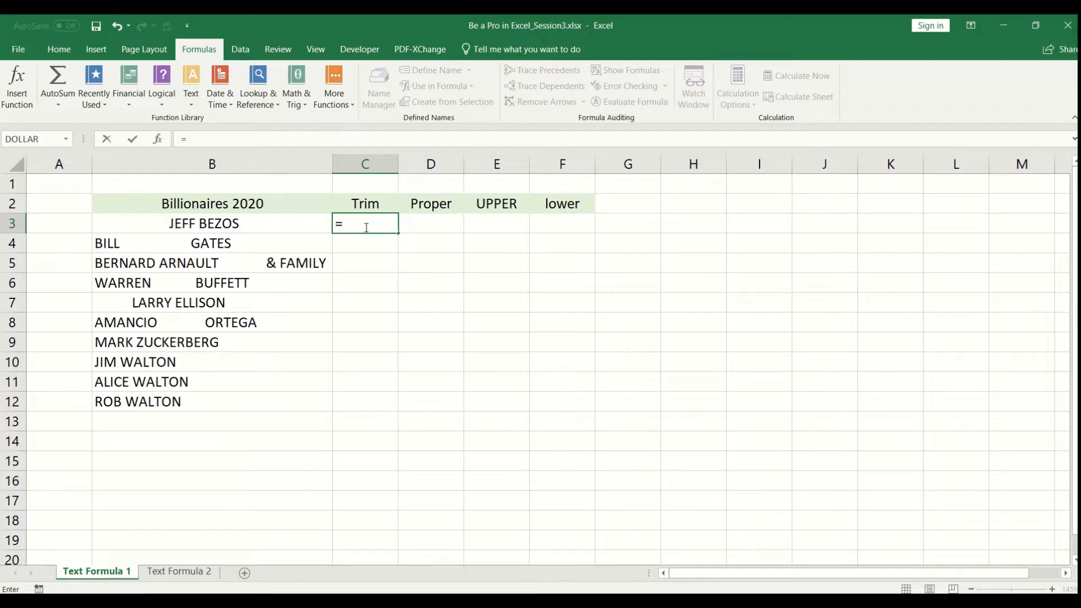
key("Escape")
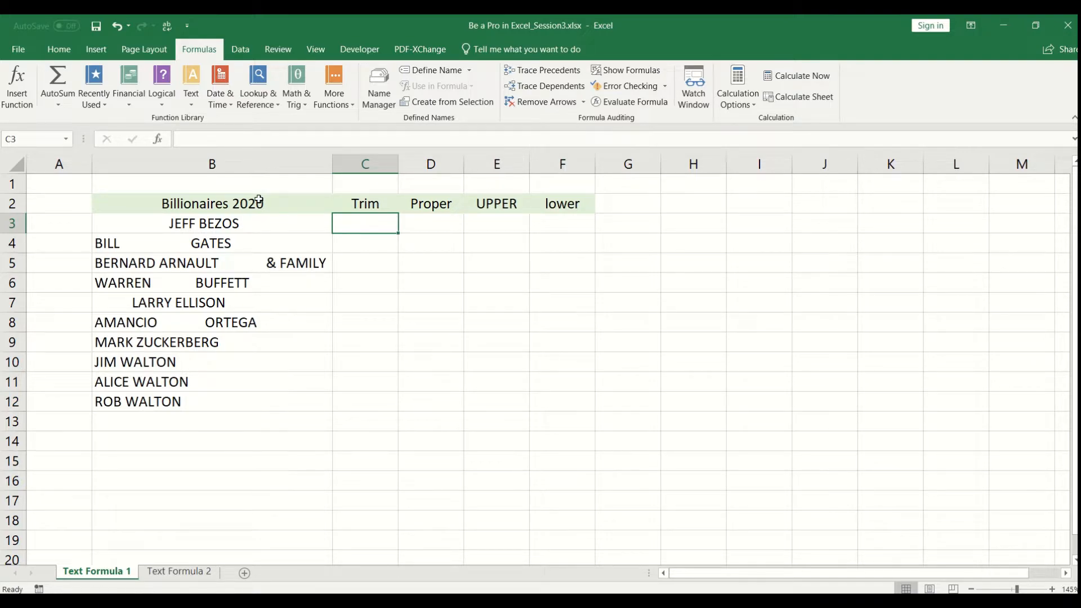
- Examine the spacing and capitalization of the Billionaires 2020 entries in B3:B12
left_click_drag(256, 203, 247, 400)
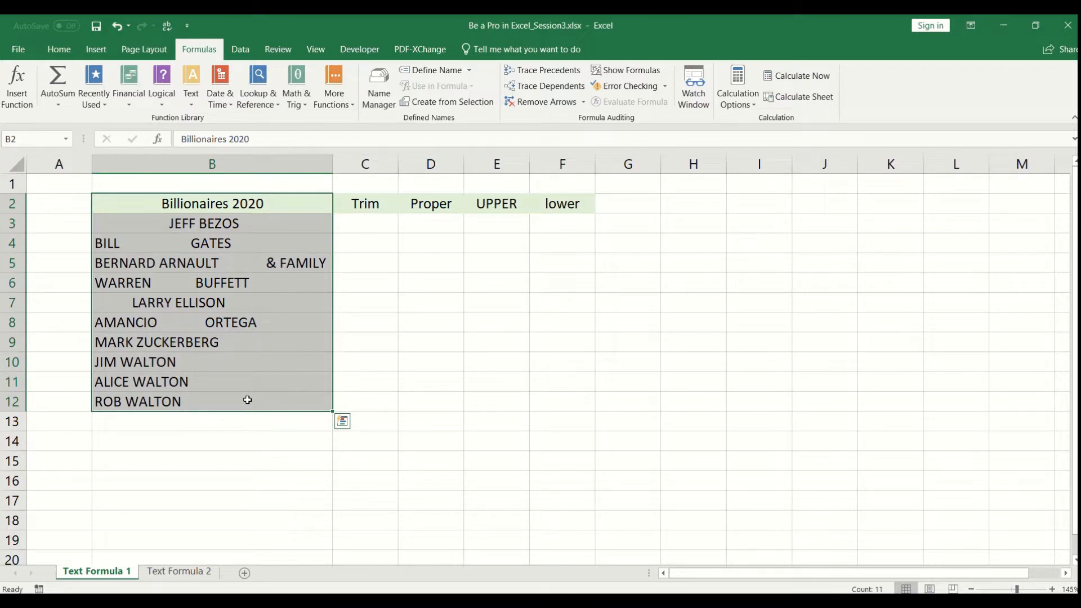
left_click(276, 229)
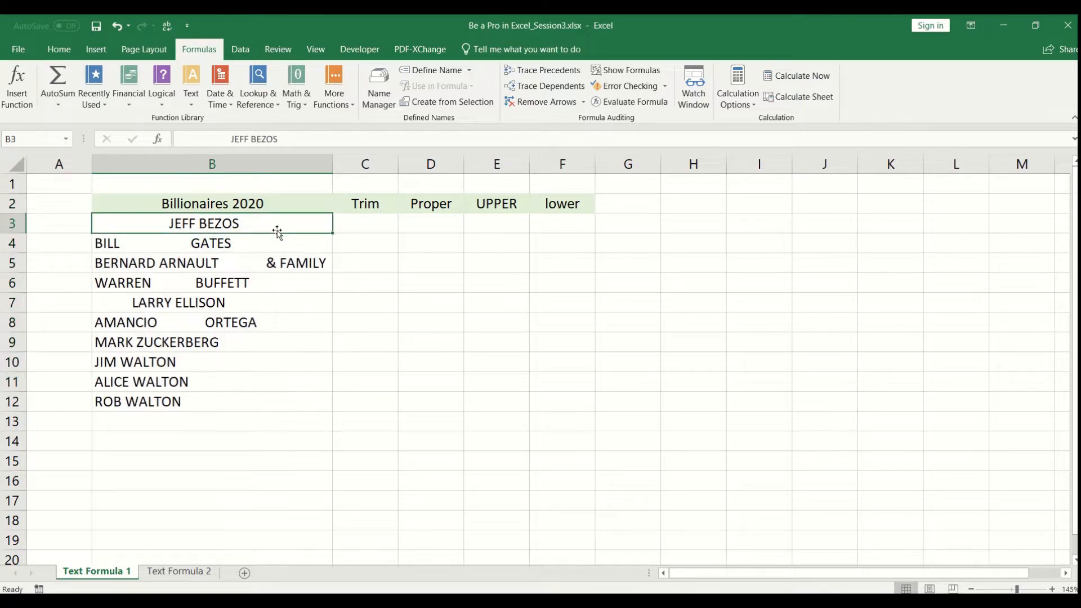
left_click_drag(271, 225, 246, 400)
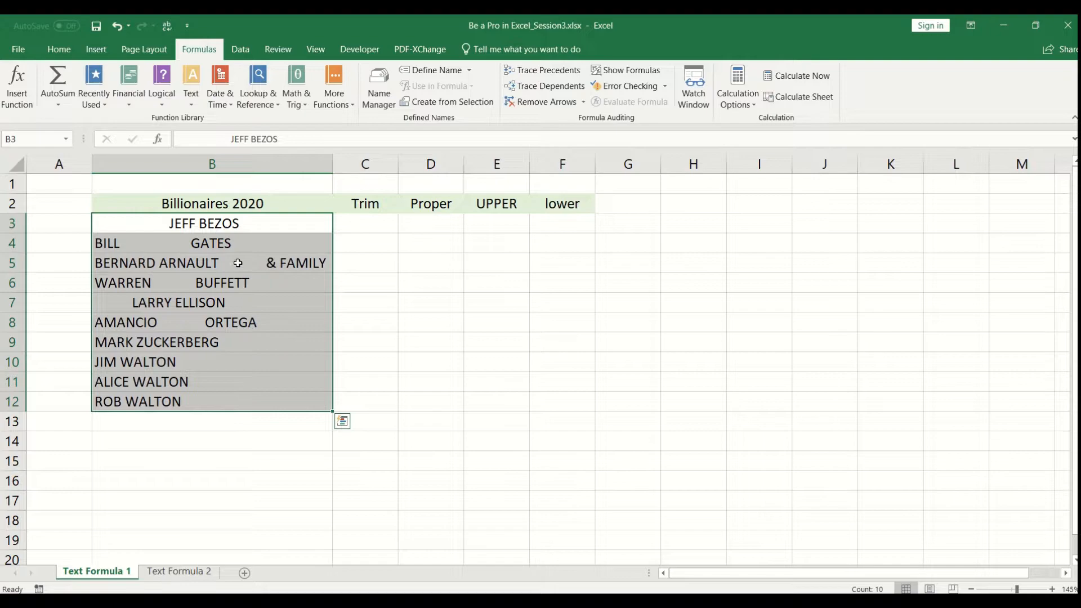
left_click(393, 241)
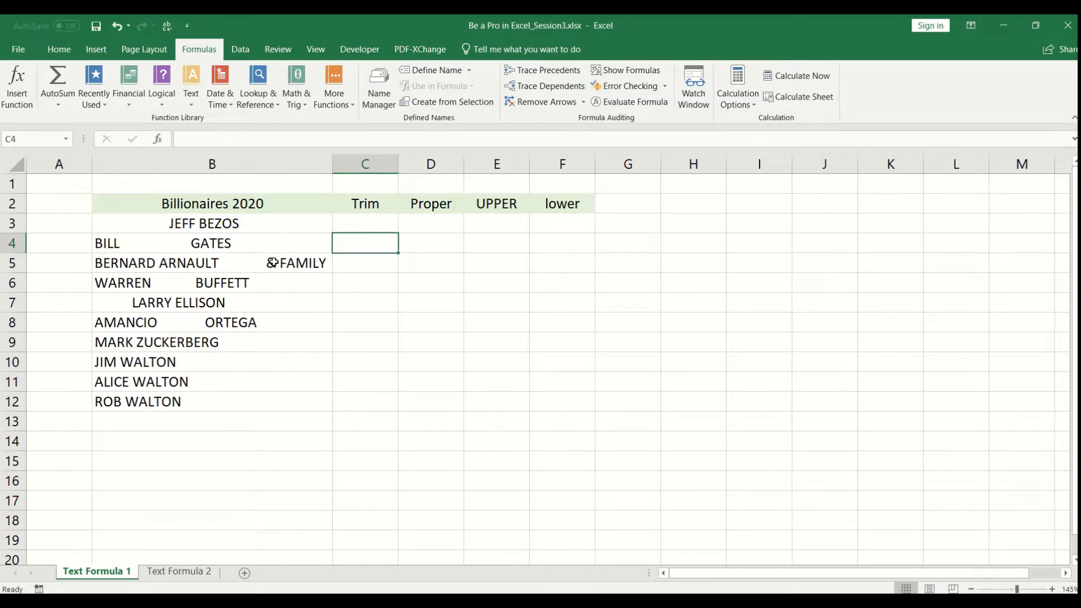
left_click_drag(268, 220, 252, 408)
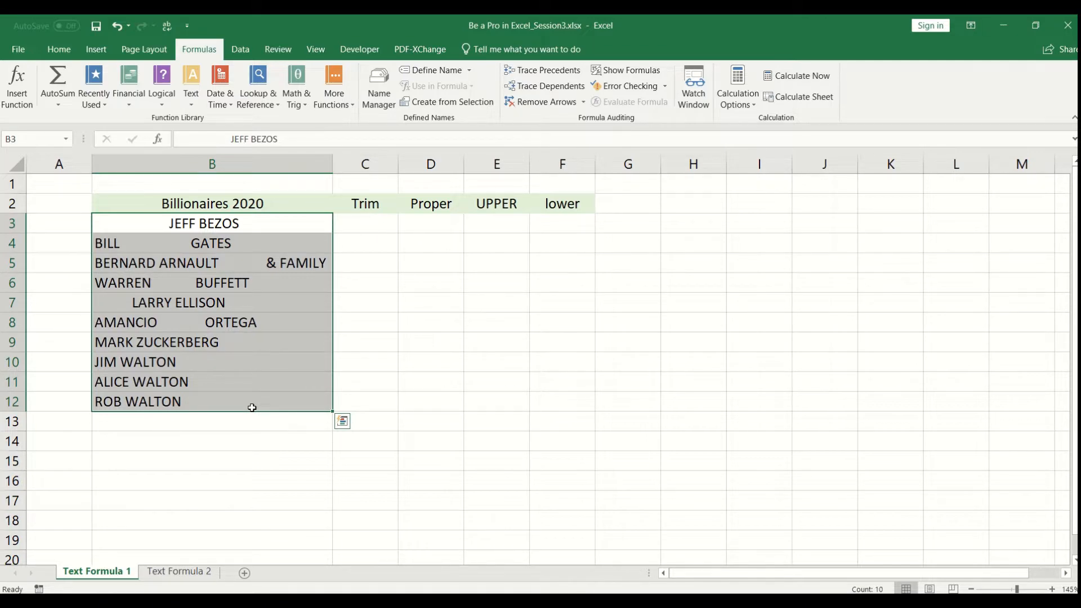
- Enter the formula =TRIM(B3) in cell C3 to remove the extra spaces from the first entry
key("Right")
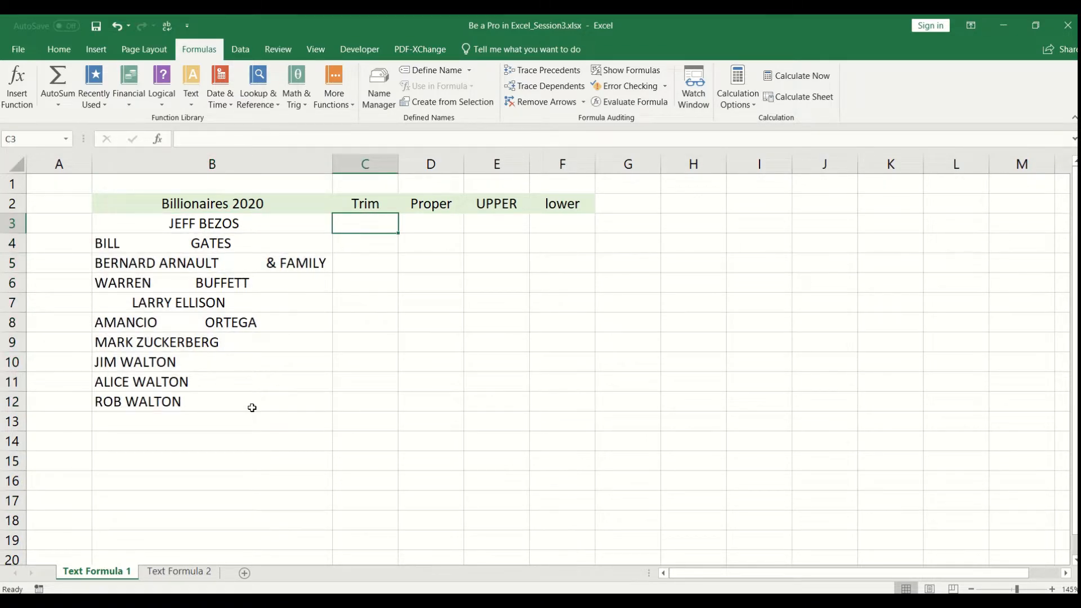
type("=")
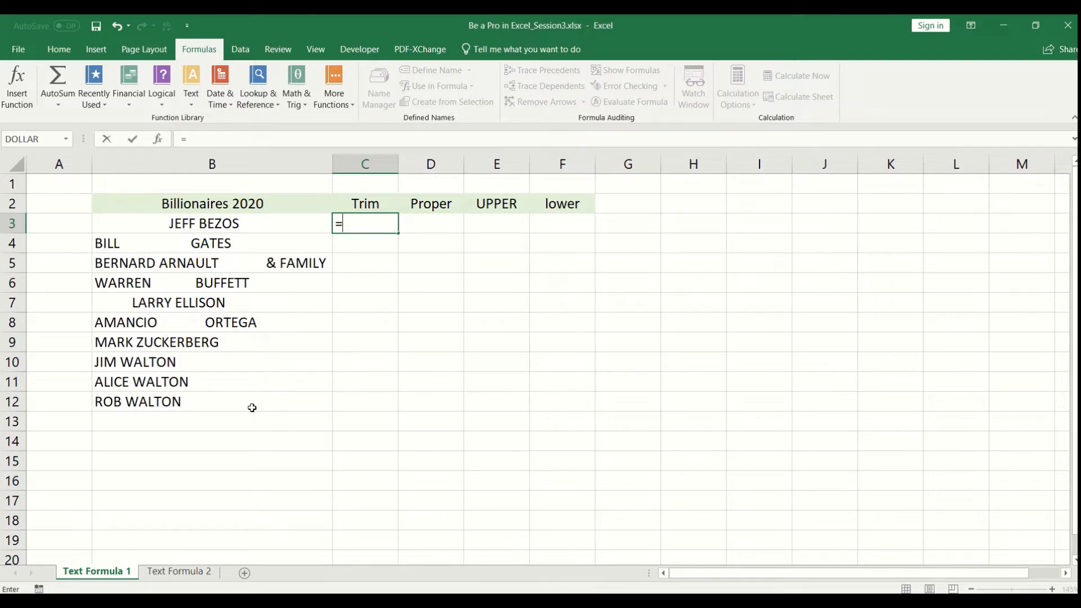
type("trim")
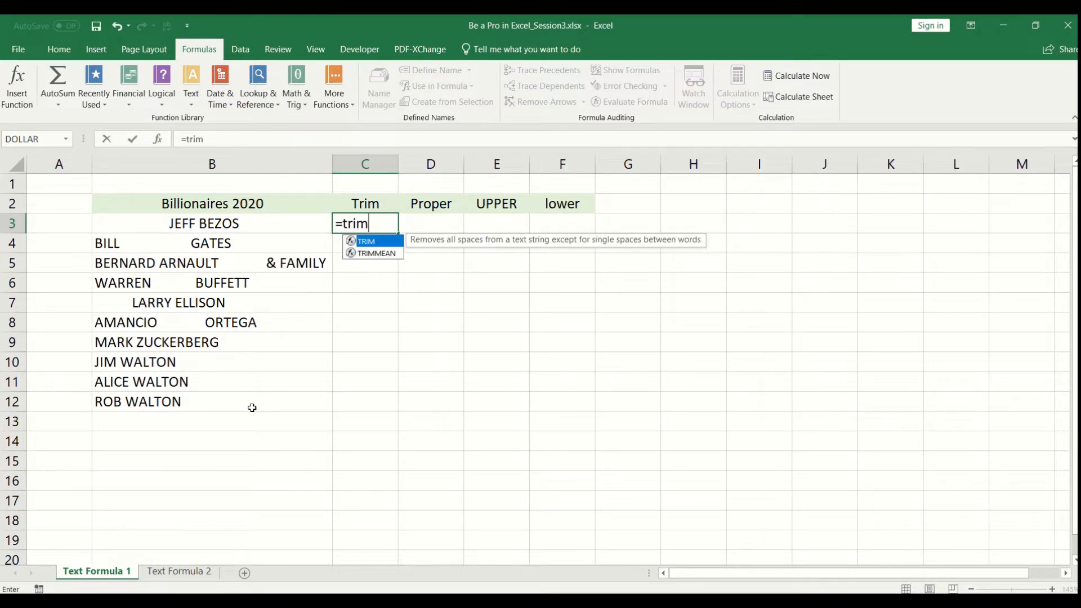
type("(")
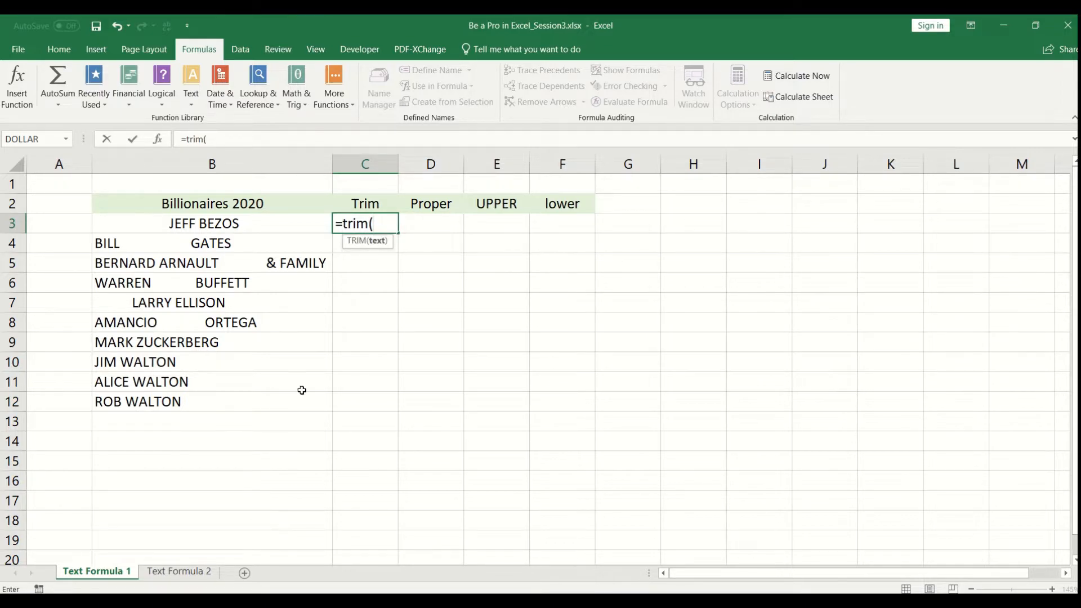
left_click(265, 225)
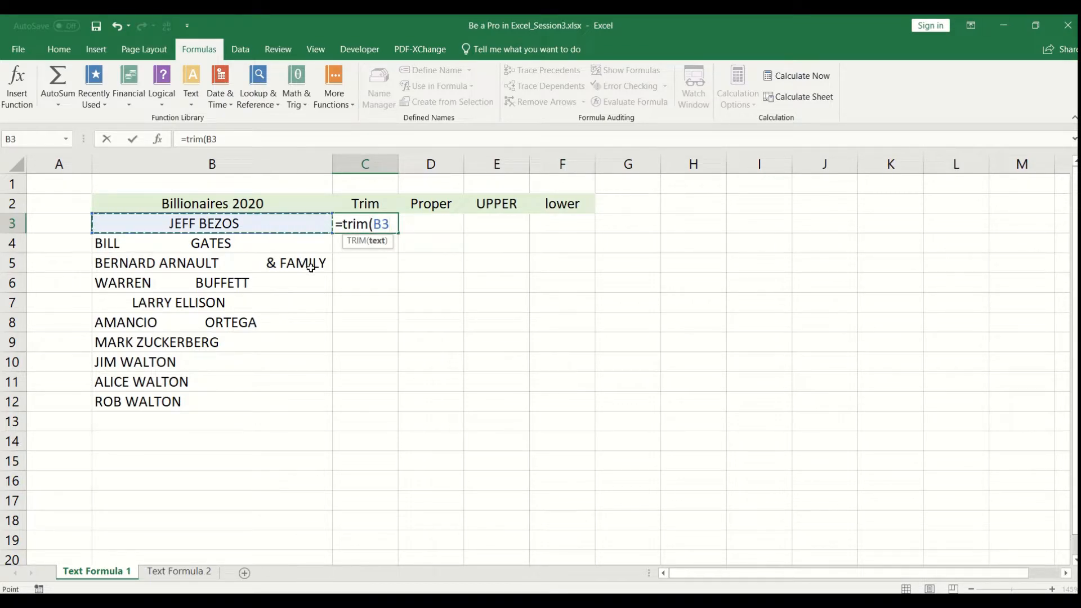
type(")")
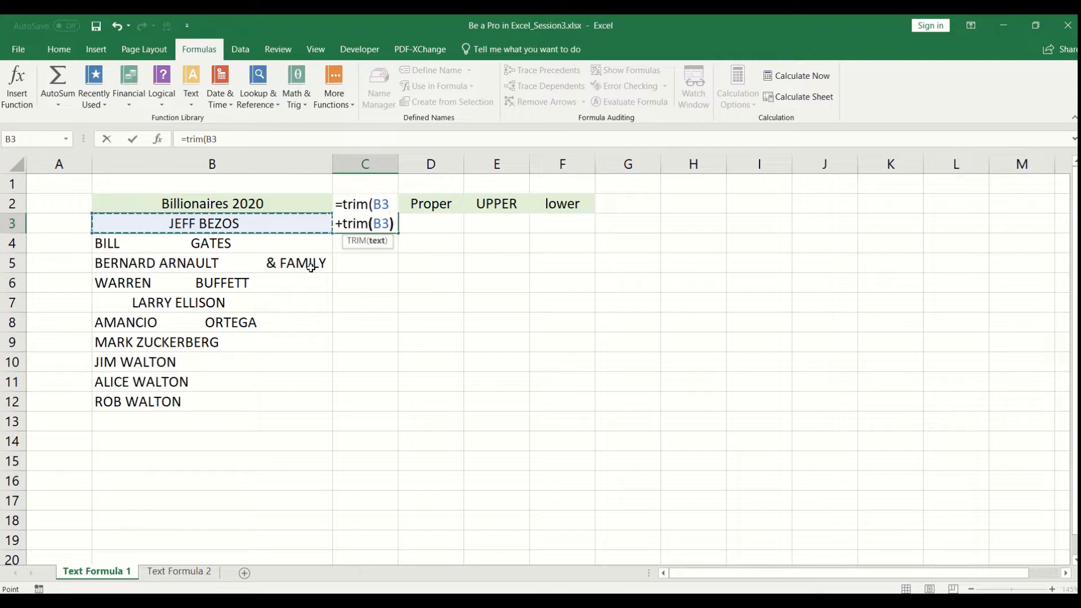
key("Return")
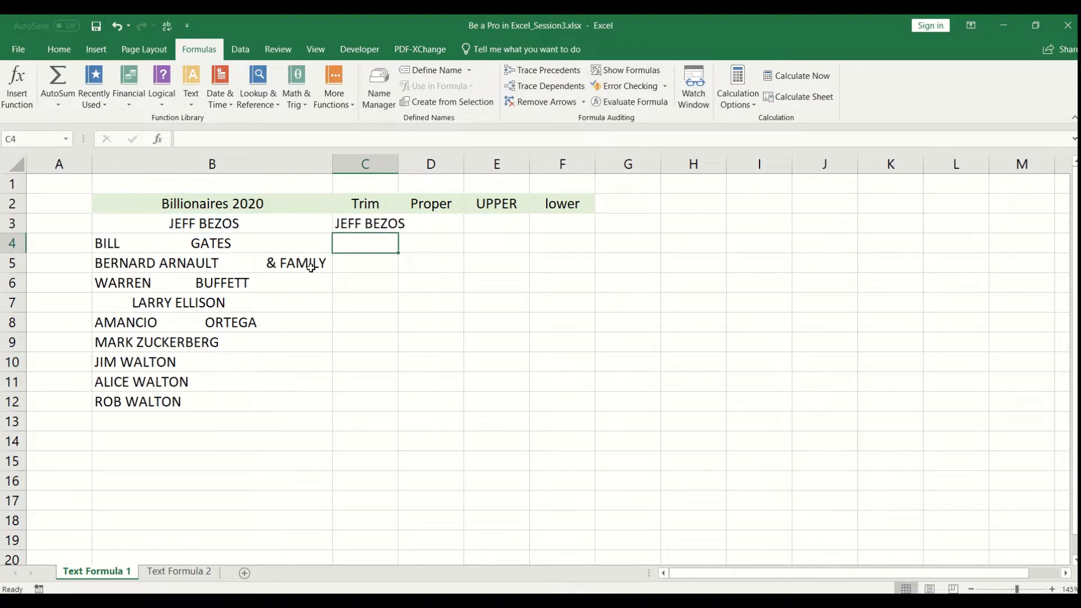
key("Up")
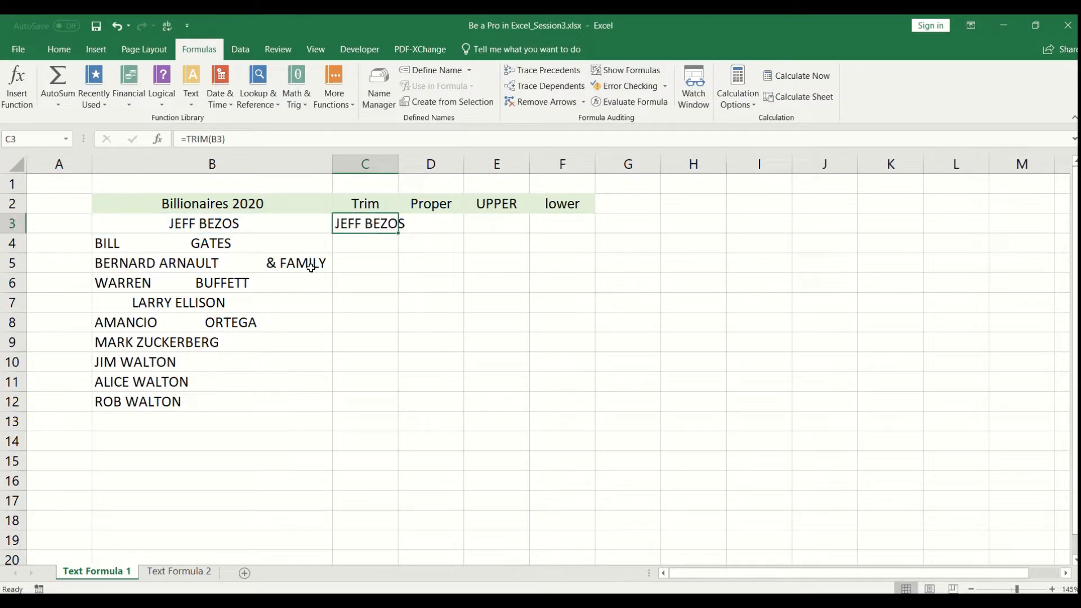
- Fill the TRIM formula down from C3 to C12 and autofit the width of column C
double_click(398, 164)
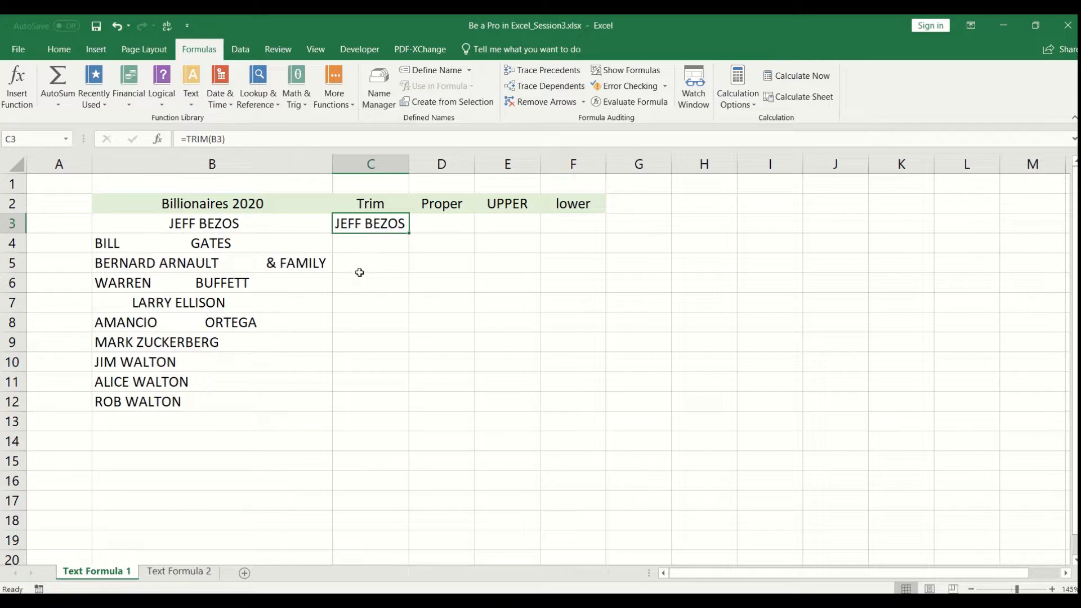
mouse_move(409, 233)
left_mouse_down()
mouse_move(410, 293)
mouse_move(410, 228)
mouse_move(407, 237)
left_mouse_up()
double_click(408, 234)
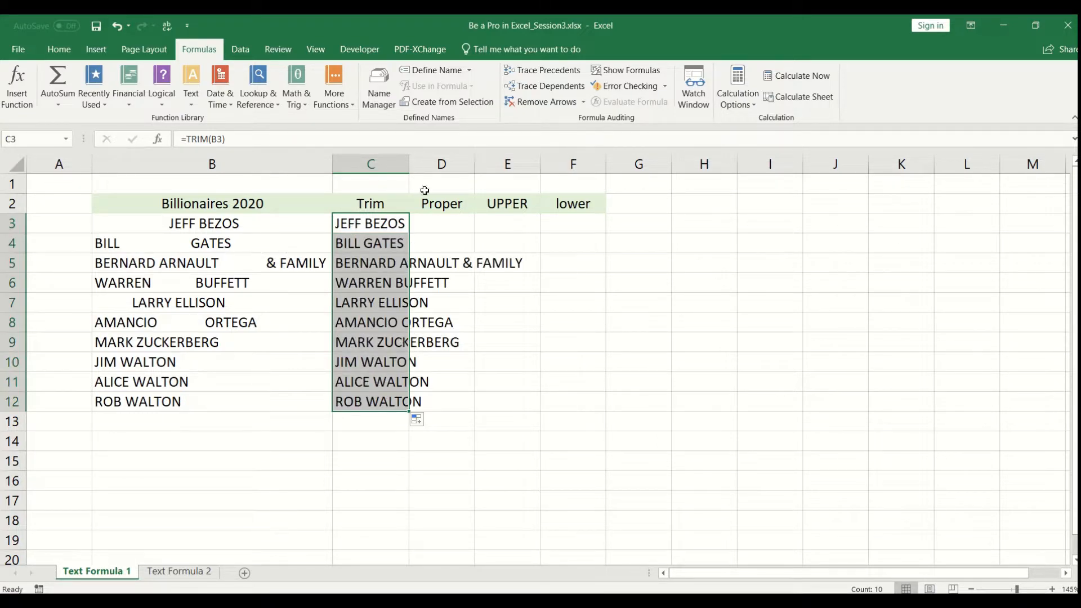
double_click(414, 162)
left_click(508, 346)
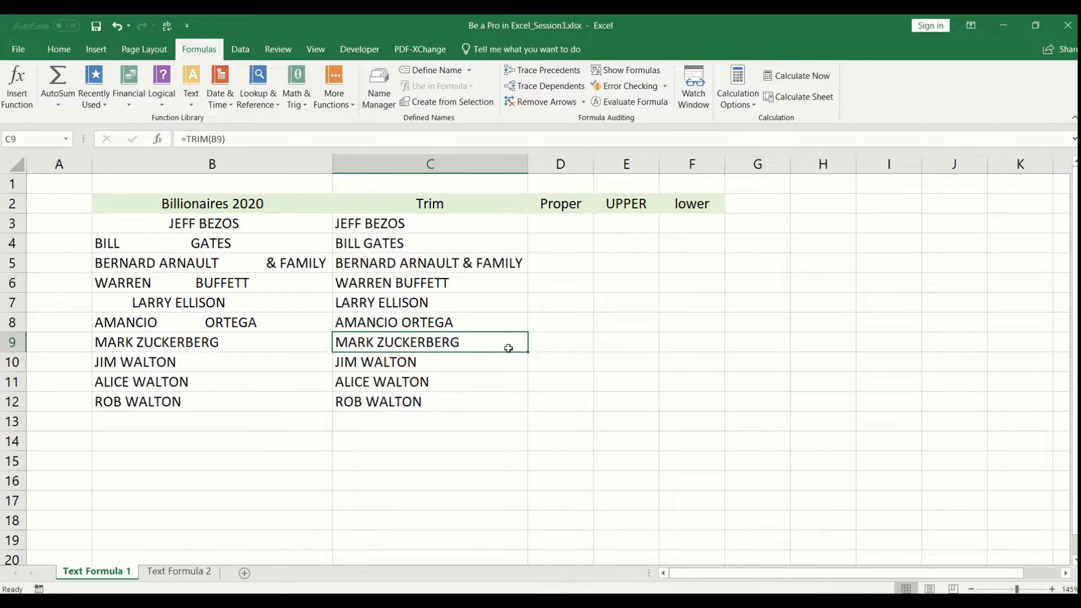
- Review the TRIM results in C3:C12 and the formula's function arguments, comparing C3 with its source cell B3
left_click_drag(422, 224, 430, 400)
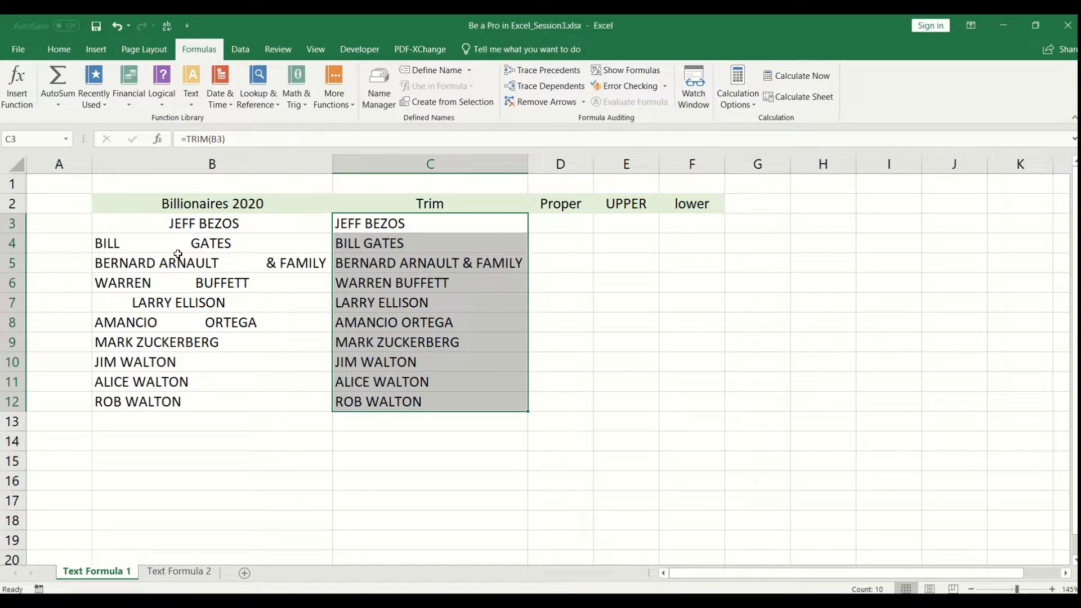
left_click_drag(441, 226, 436, 413)
left_click(158, 141)
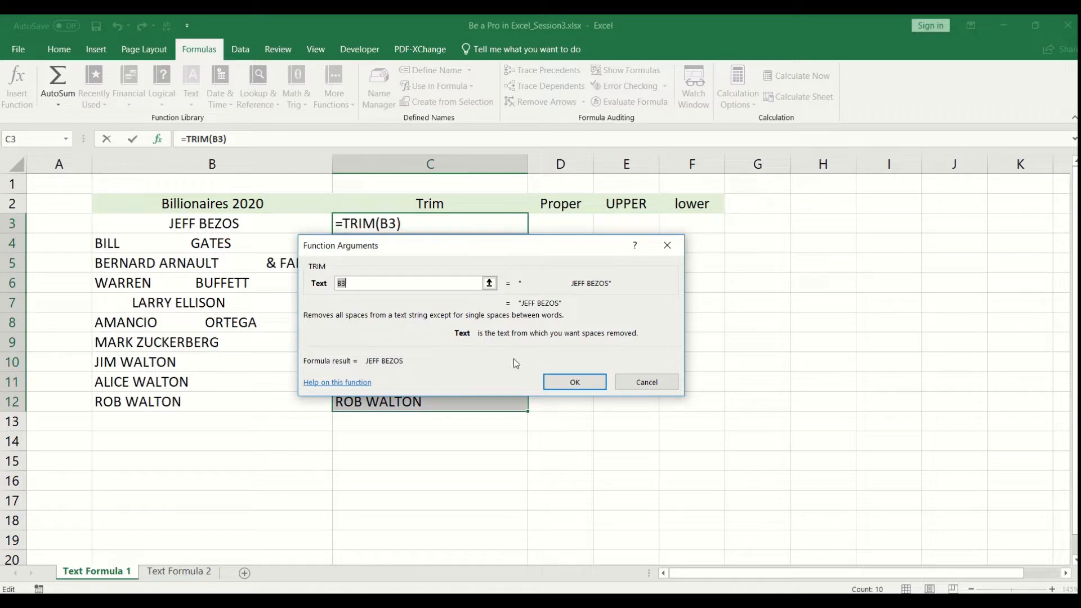
left_click(587, 382)
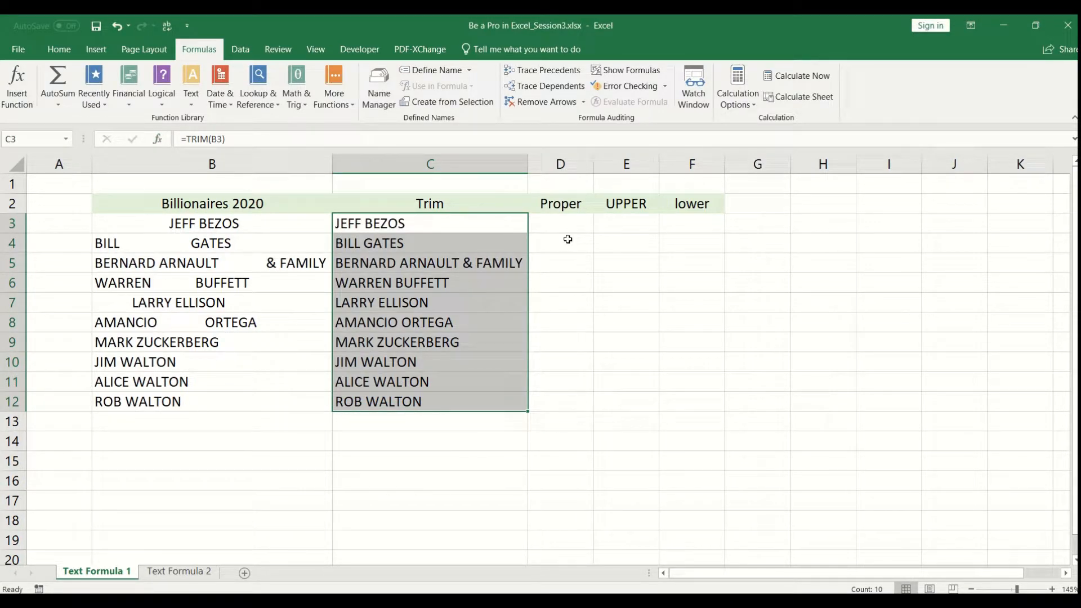
key("Right")
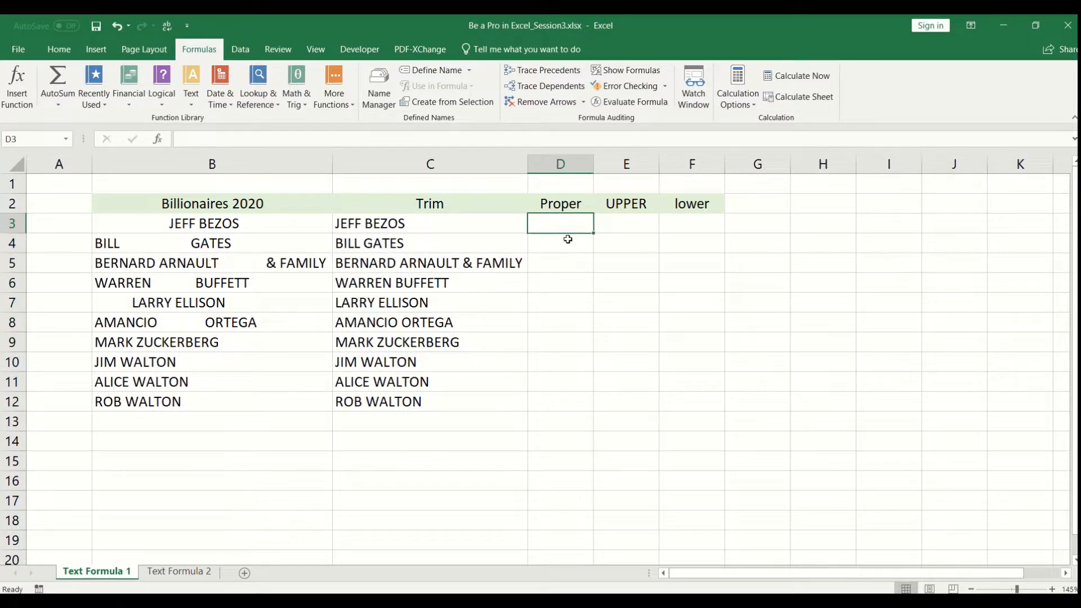
key("Left")
key("Left")
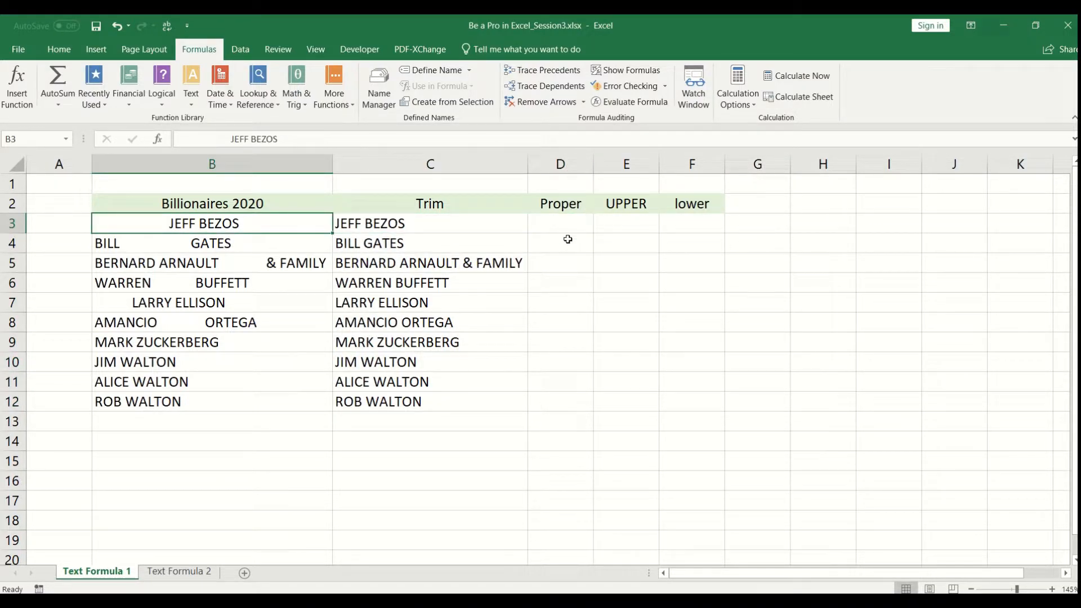
key("Right")
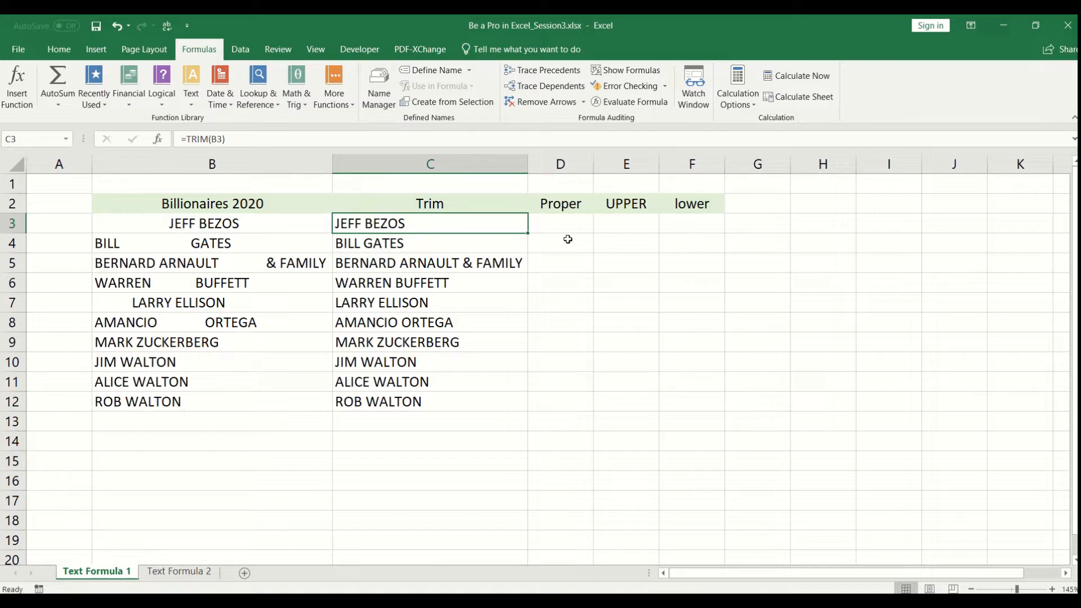
- Enter the formula =PROPER(C3) in cell D3 to convert the trimmed text to proper case
key("Right")
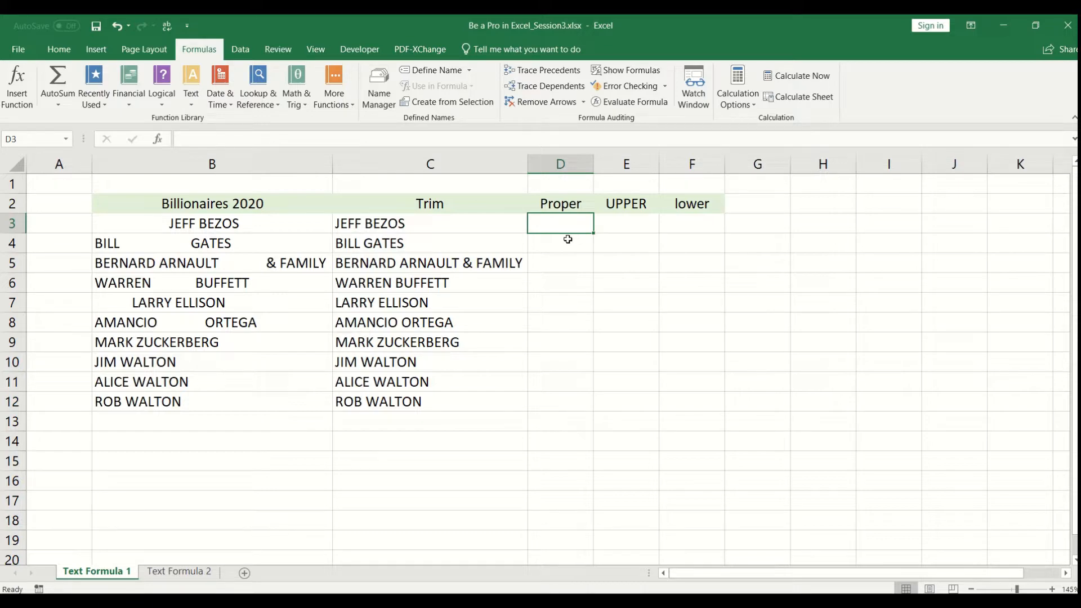
type("=proper")
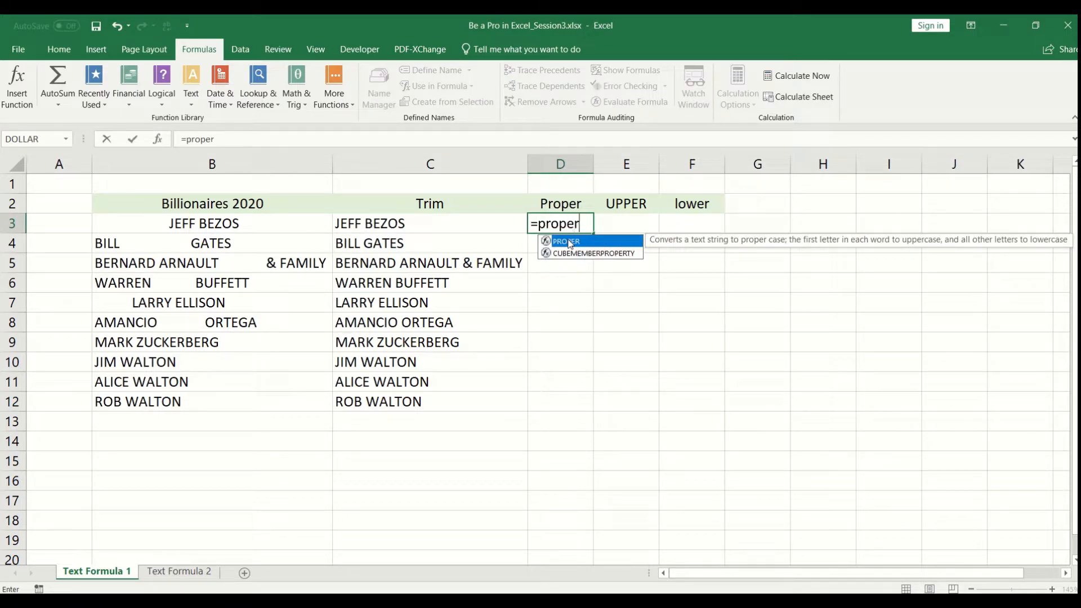
type("(")
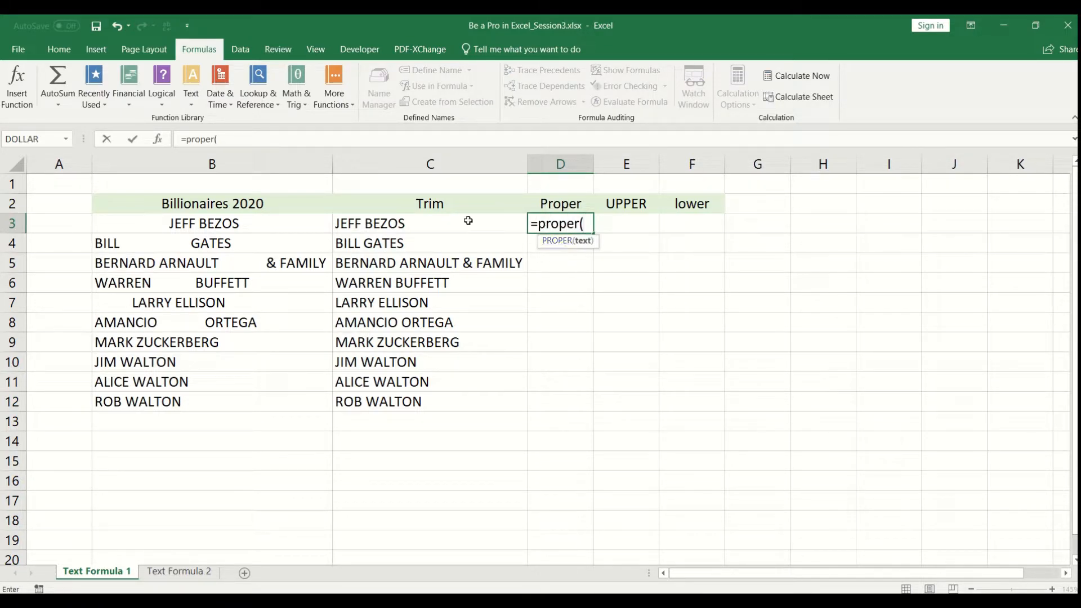
left_click(426, 221)
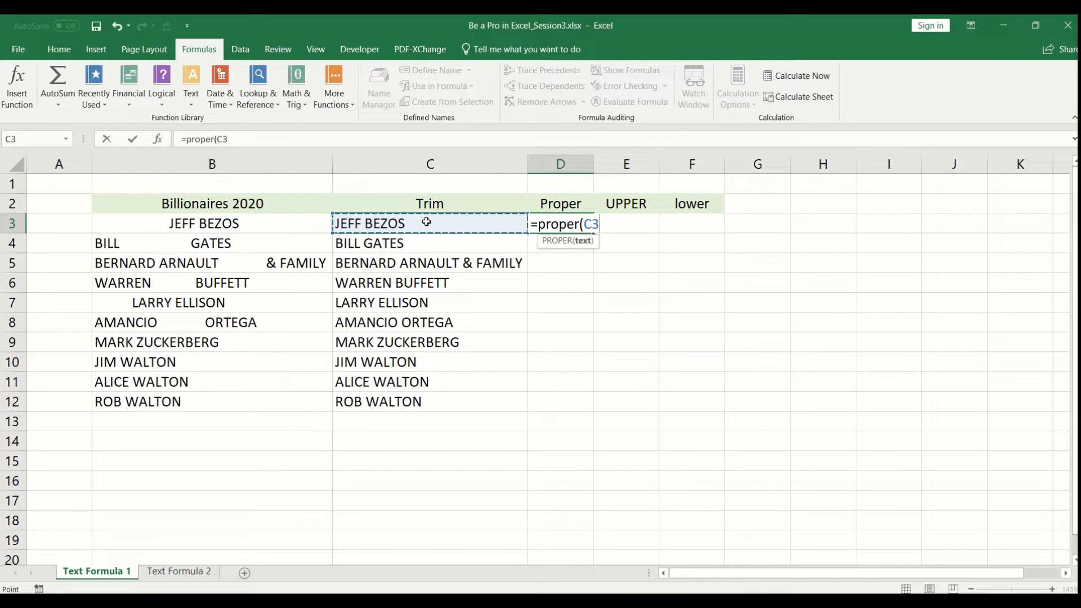
type(")")
key("Return")
key("Up")
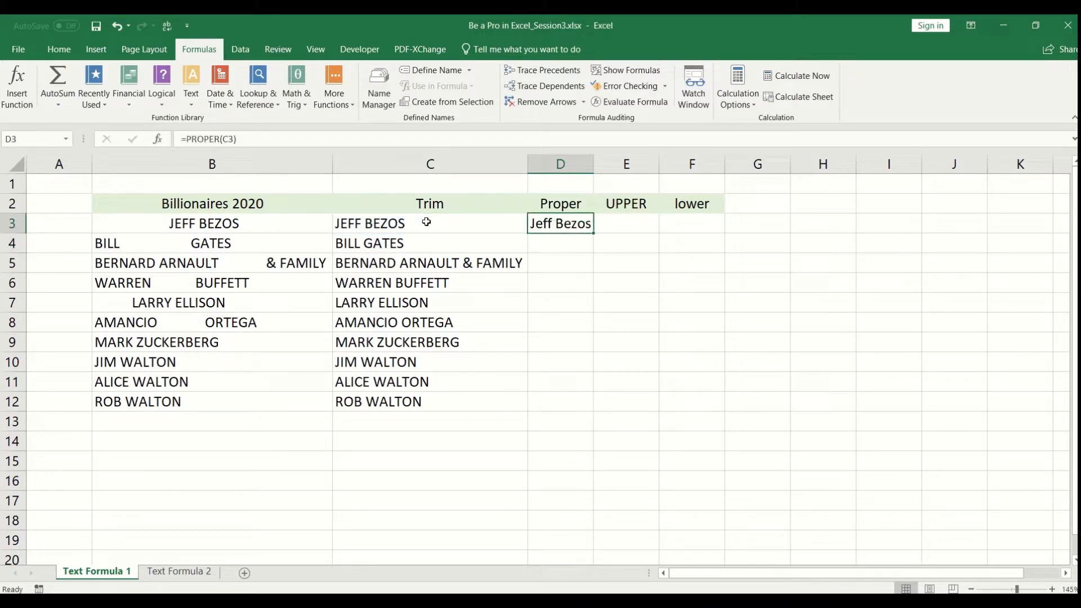
left_click(426, 222)
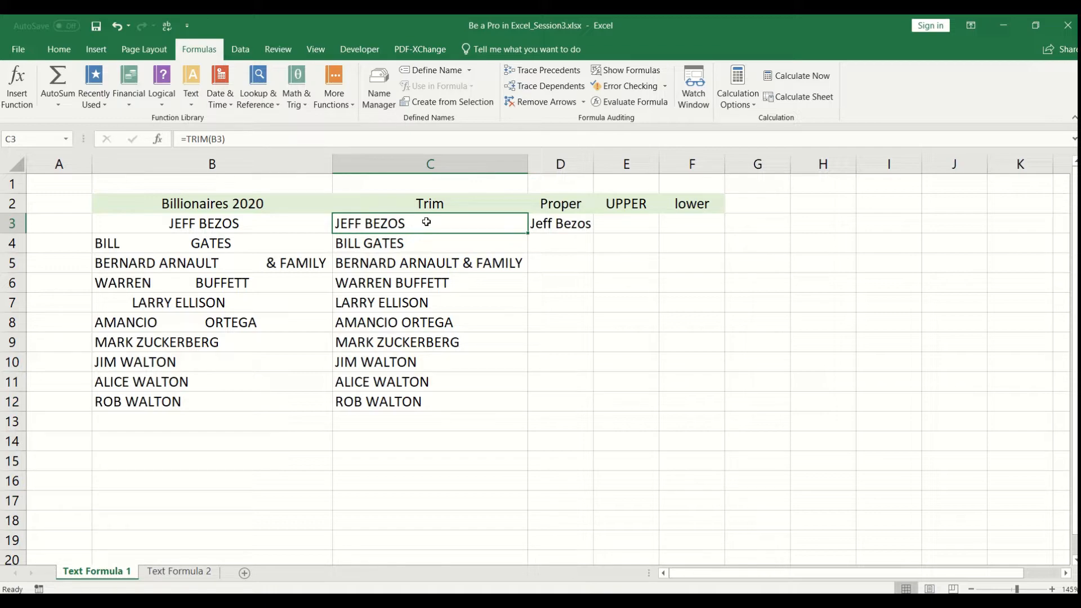
- Fill the PROPER formula down from D3 to D12 and autofit the width of column D
key("Right")
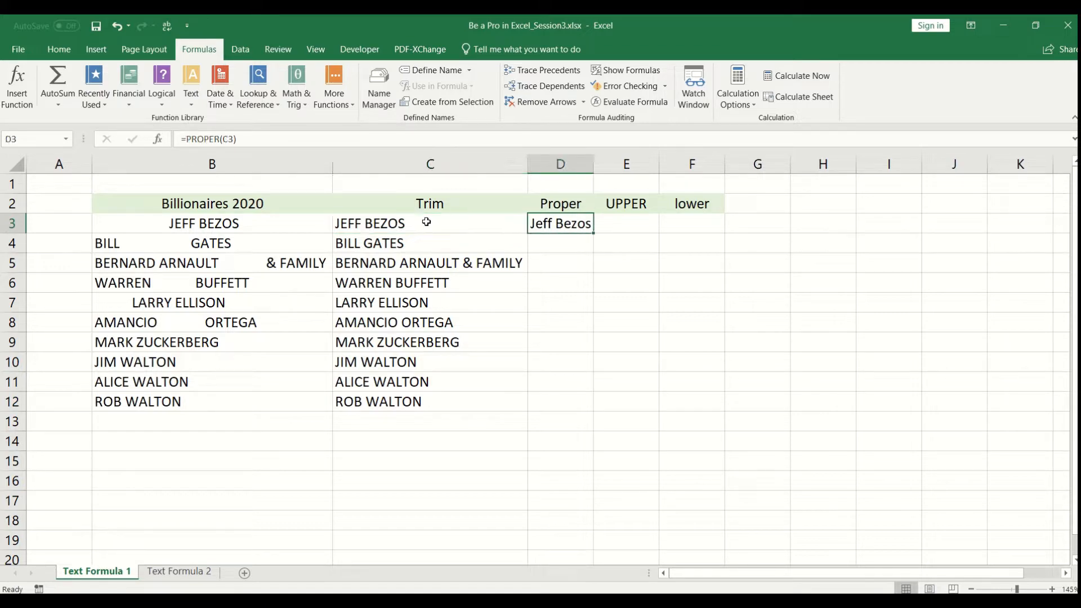
double_click(595, 233)
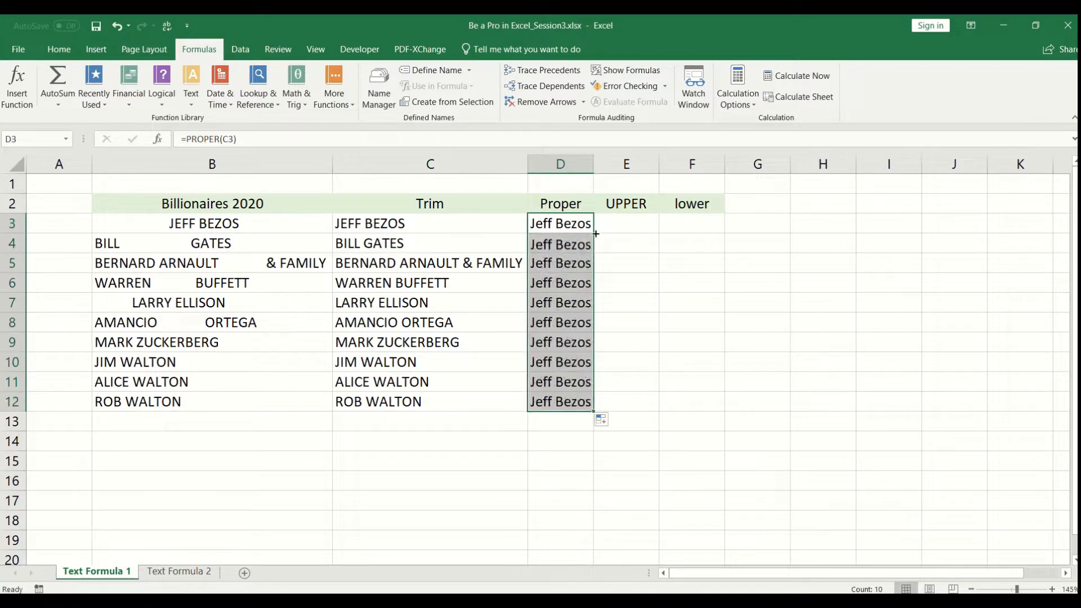
left_click(557, 278)
double_click(592, 163)
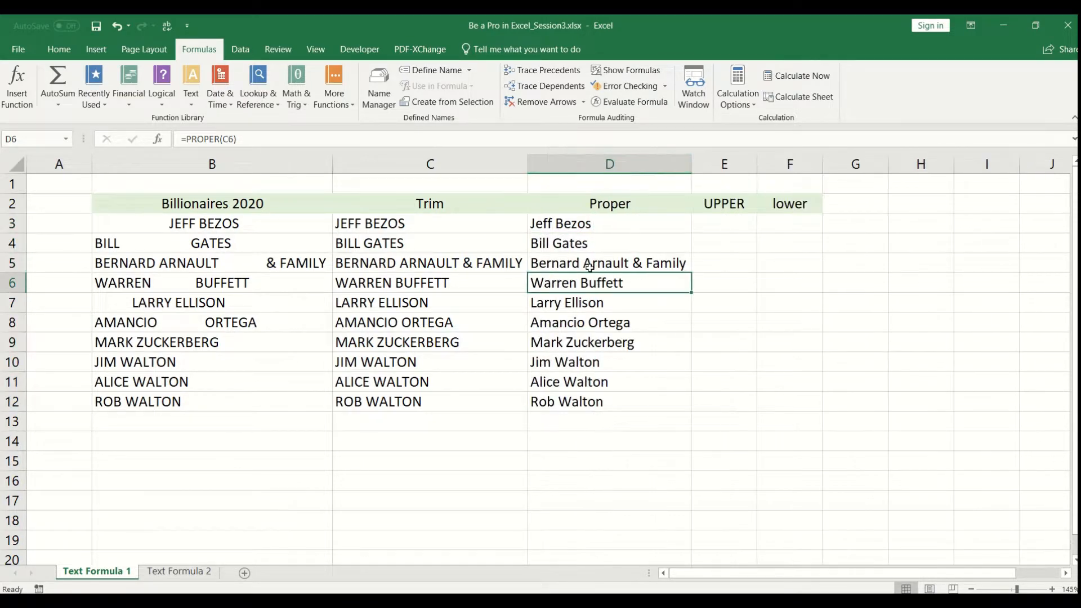
- Review the PROPER results in D3:D12 against the trimmed names in C3:C12
left_click(586, 263)
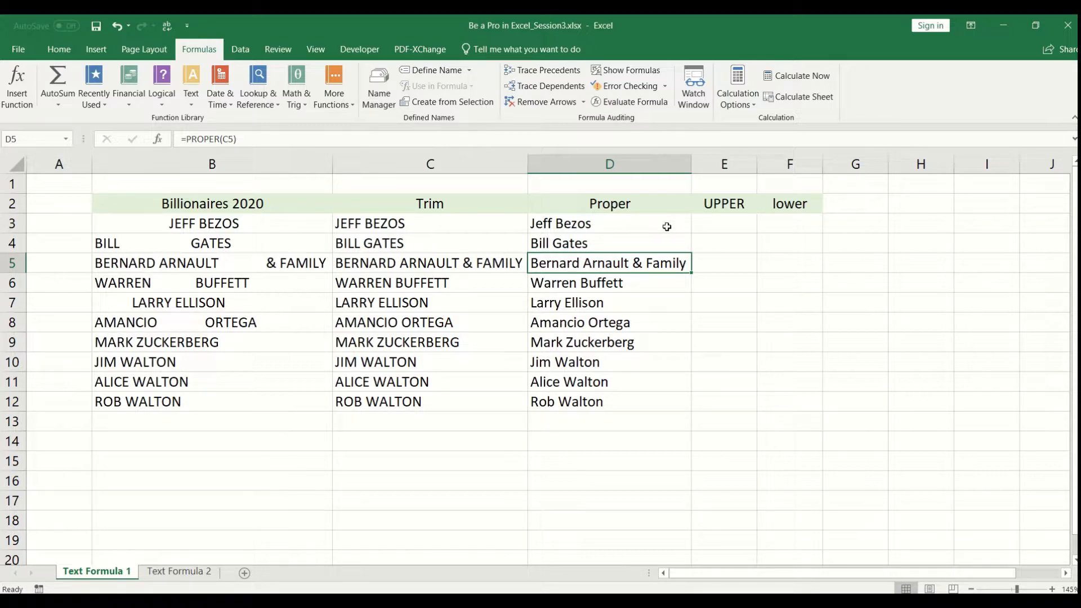
left_click(481, 282)
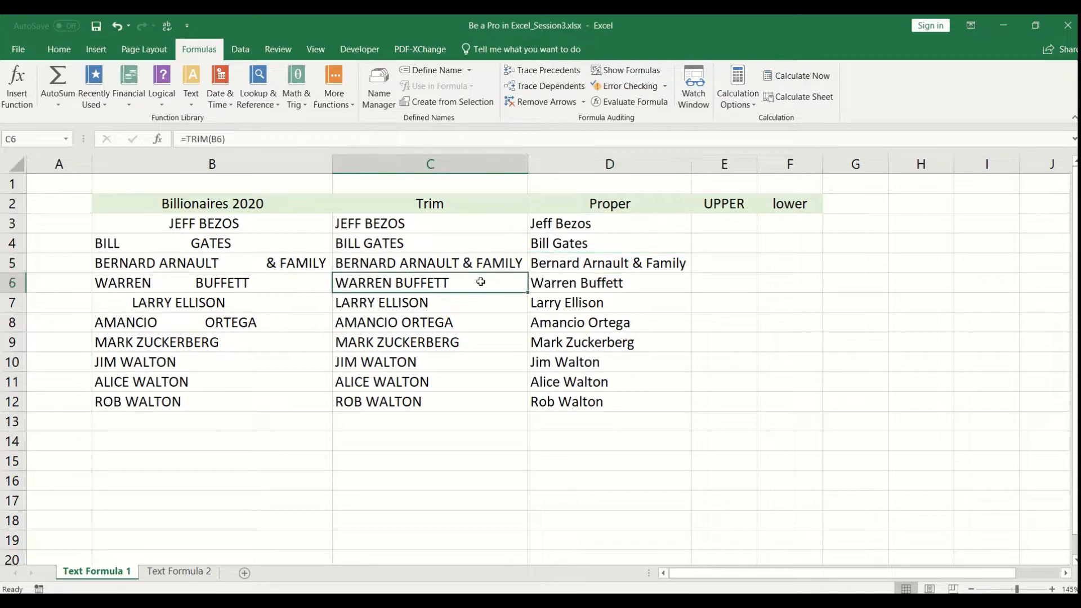
left_click_drag(449, 219, 423, 384)
left_click(437, 287)
left_click_drag(601, 227, 587, 399)
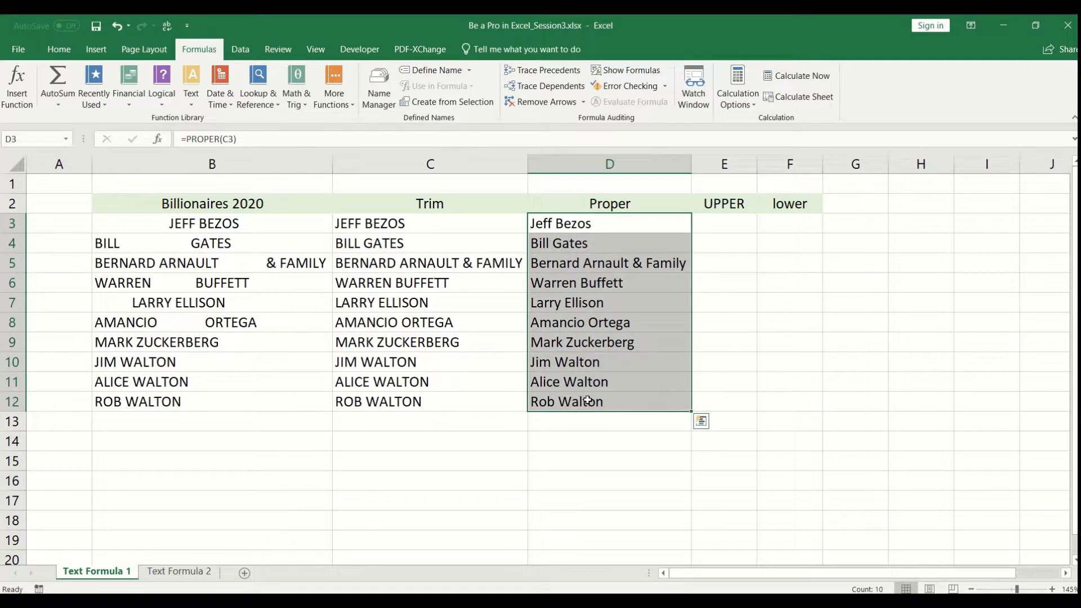
key("Right")
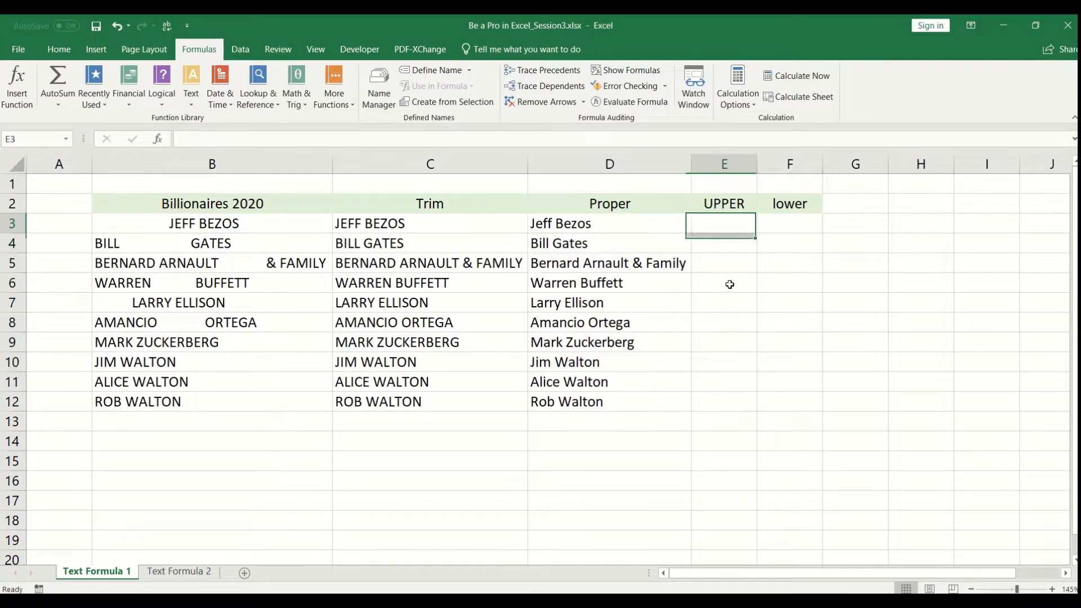
key("Left")
key("ctrl+shift+Down")
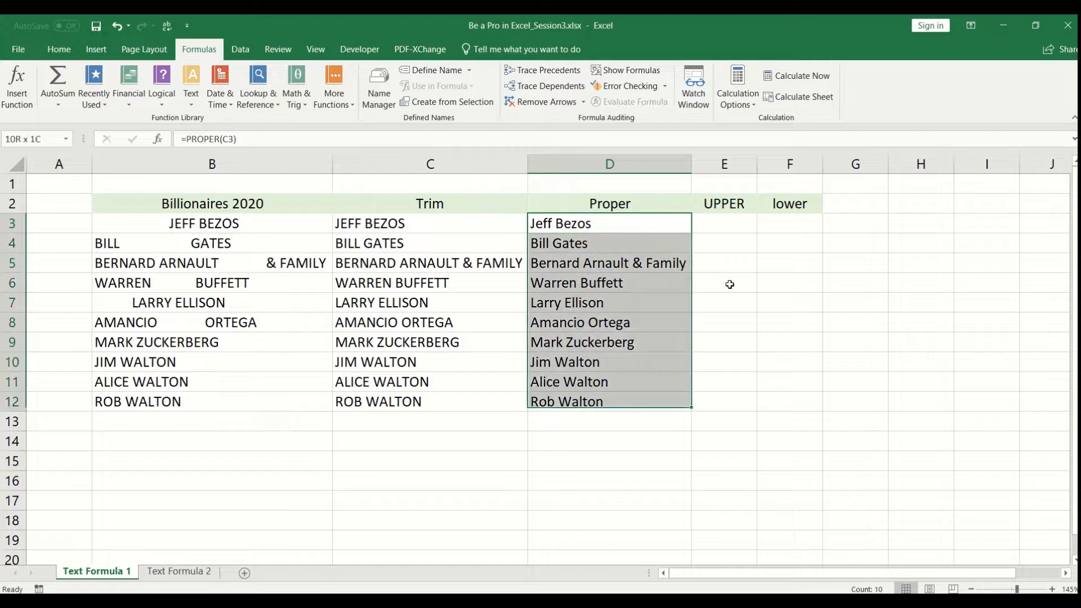
key("Up")
key("Down")
- Enter the formula =UPPER(D3) in cell E3 to convert the proper-case text to upper case
key("Right")
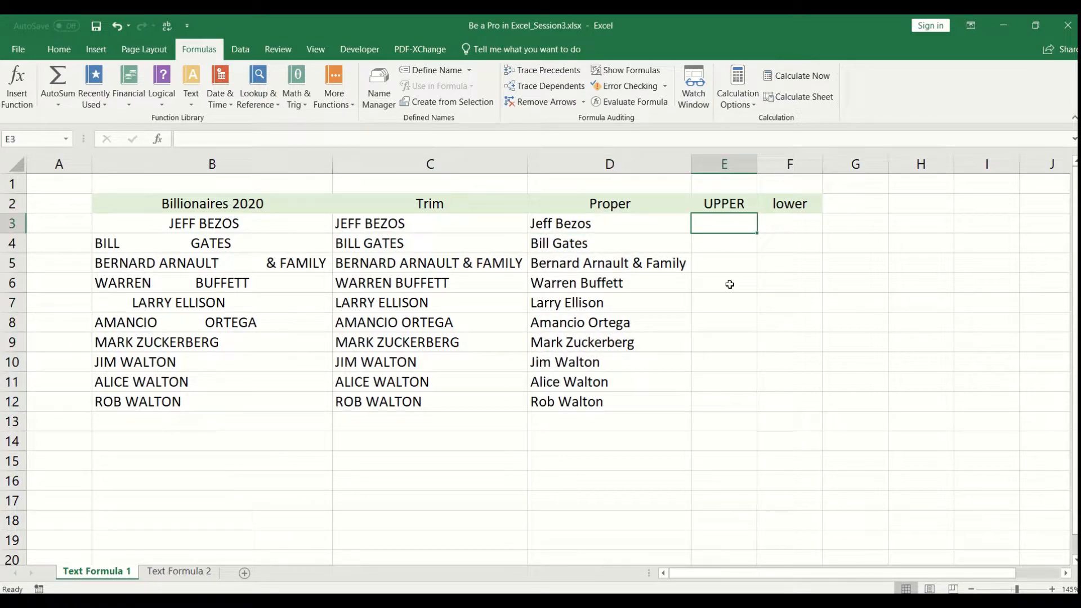
type("=")
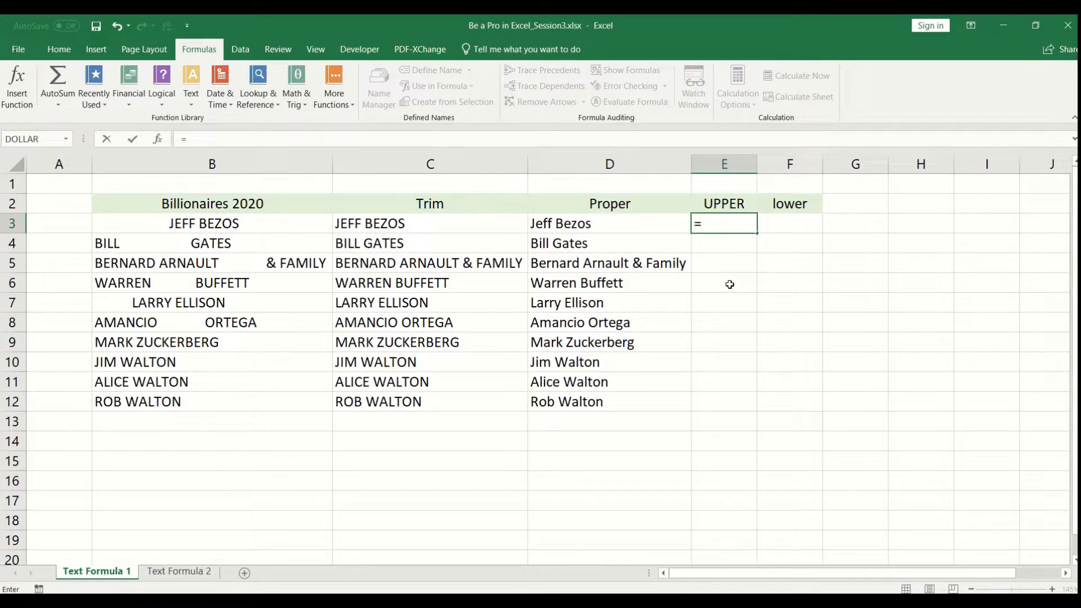
type("upper ")
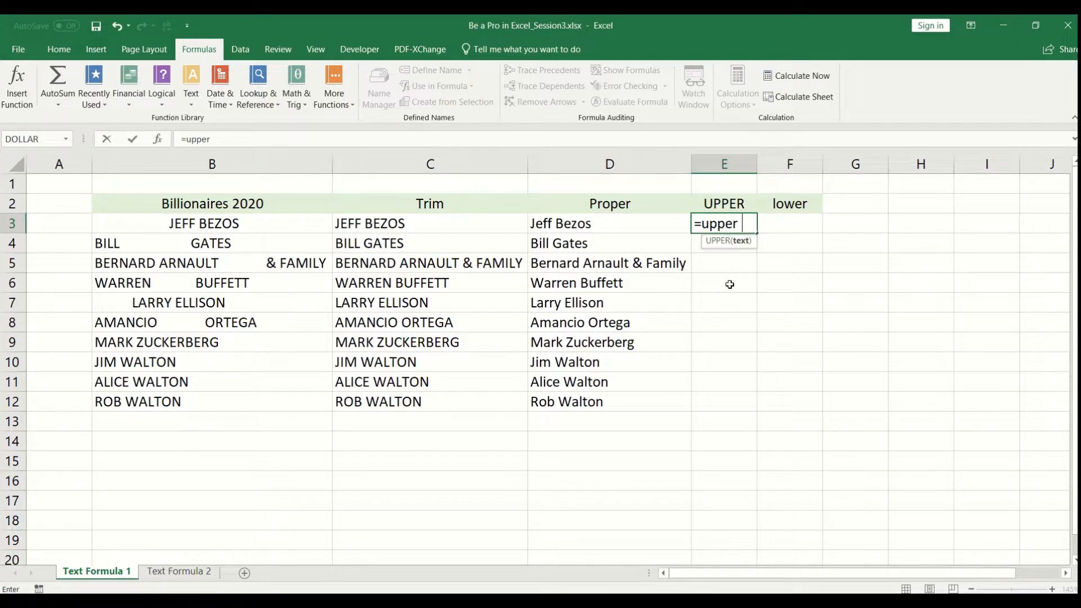
type("(")
key("Left")
type(")")
key("Return")
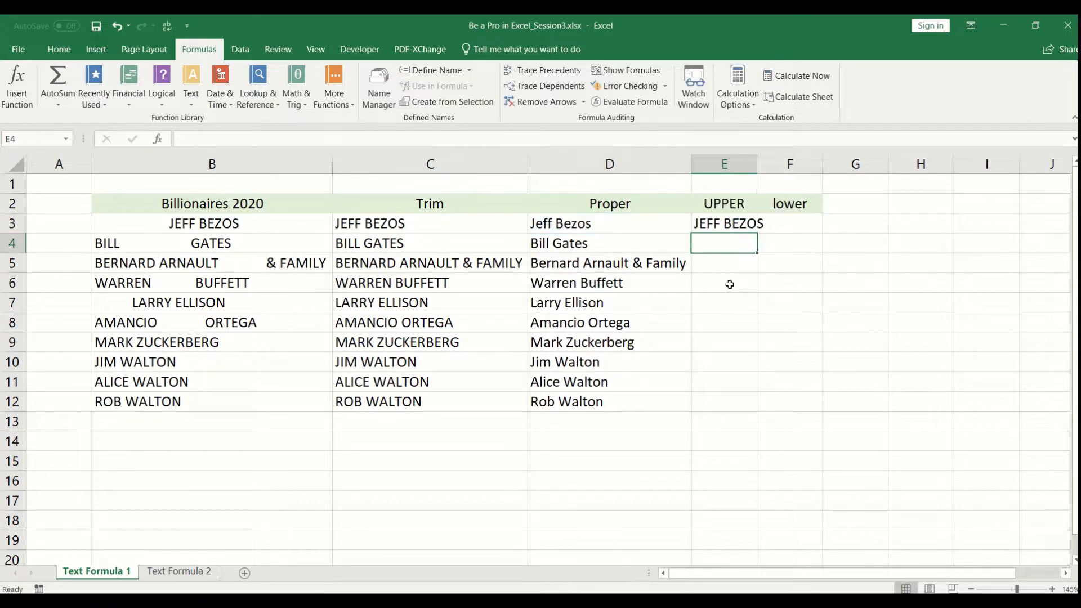
- Fill the UPPER formula down from E3 to E12 and autofit the width of column E
key("Up")
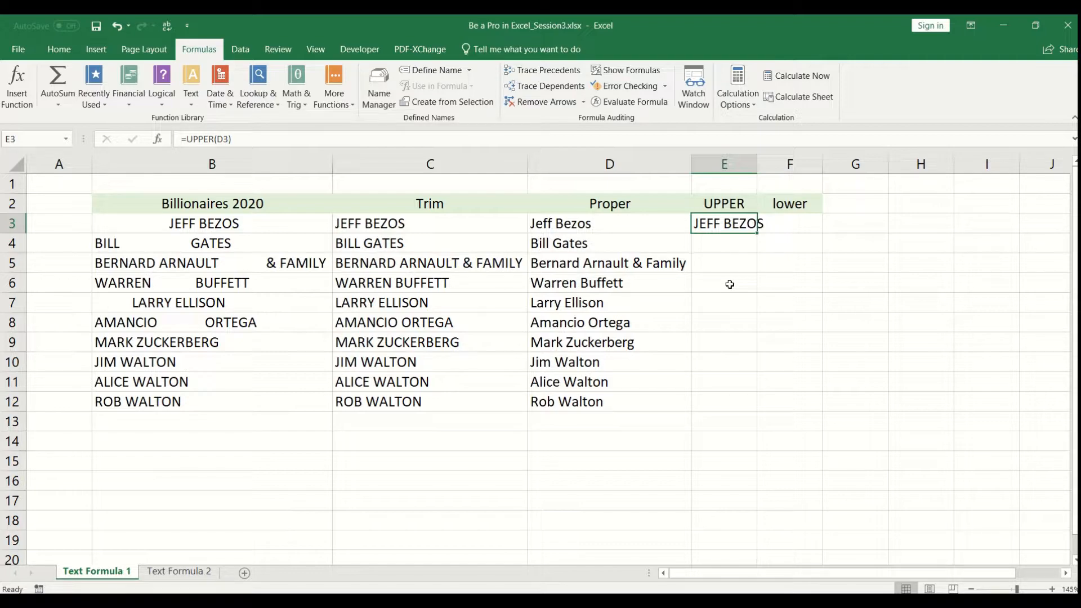
double_click(757, 163)
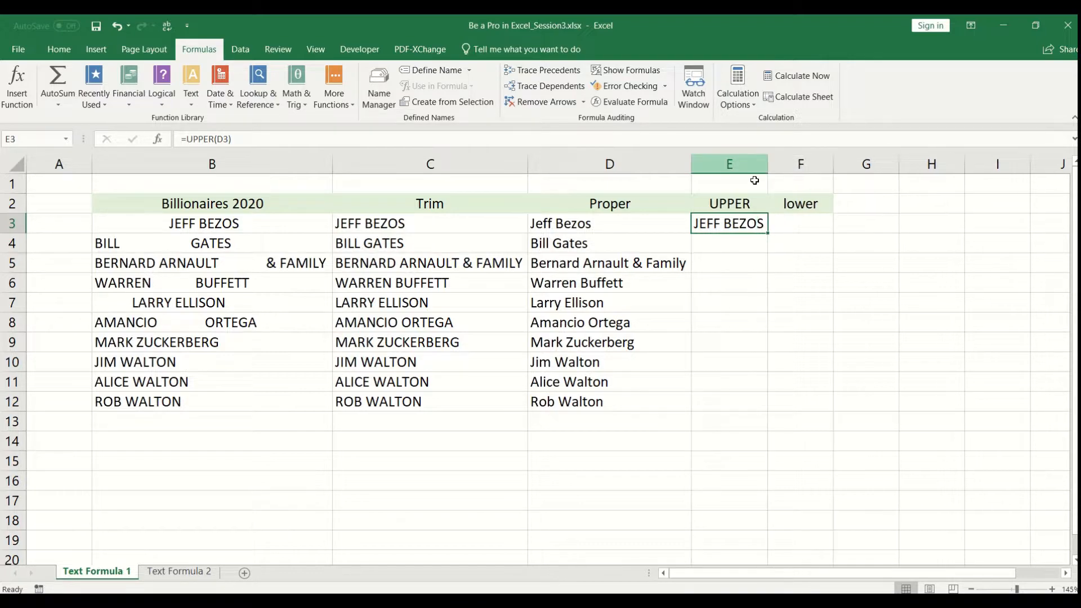
double_click(767, 233)
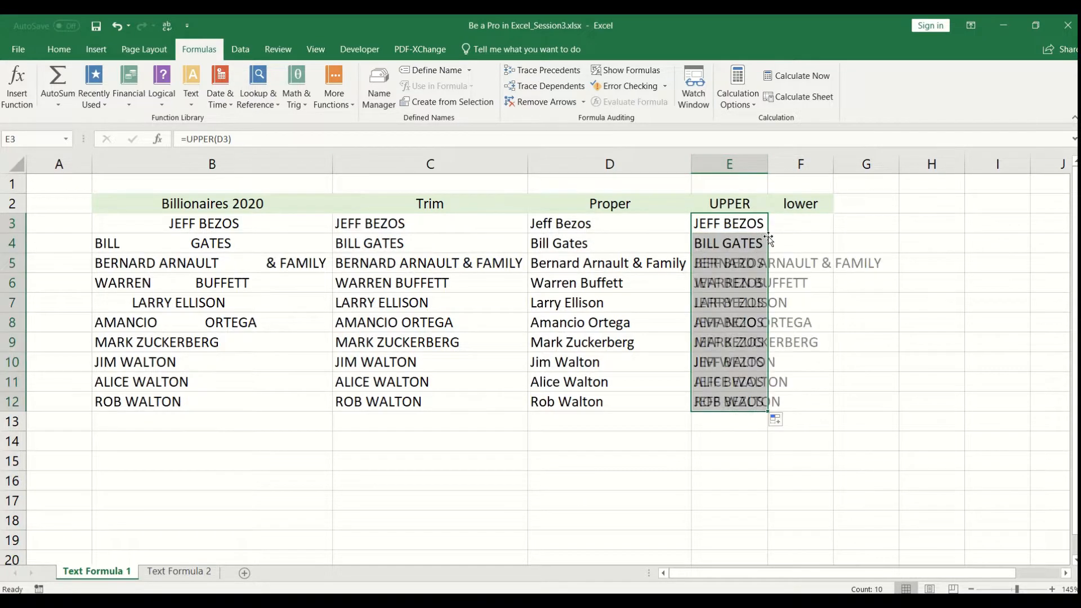
double_click(767, 164)
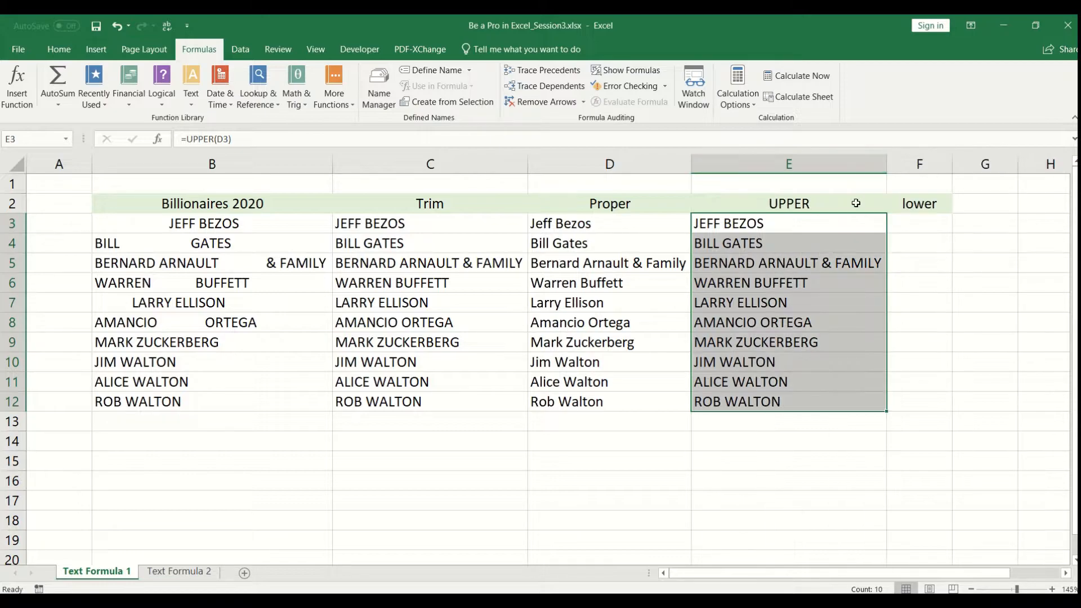
- Enter the formula =LOWER(E3) in cell F3 to convert the upper-case text to lower case
left_click(914, 229)
type("=")
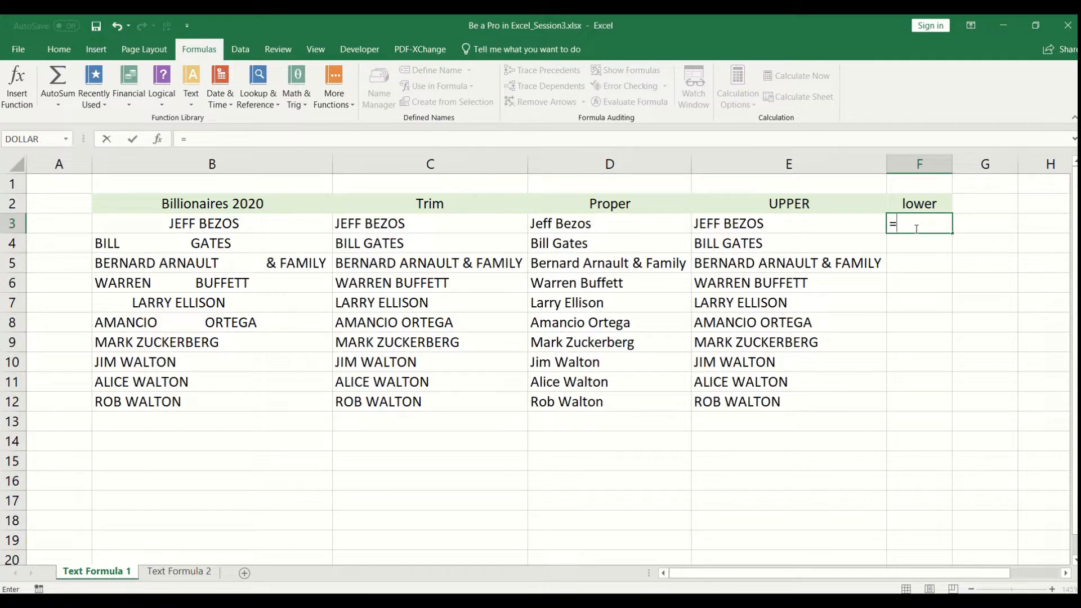
type("lowe")
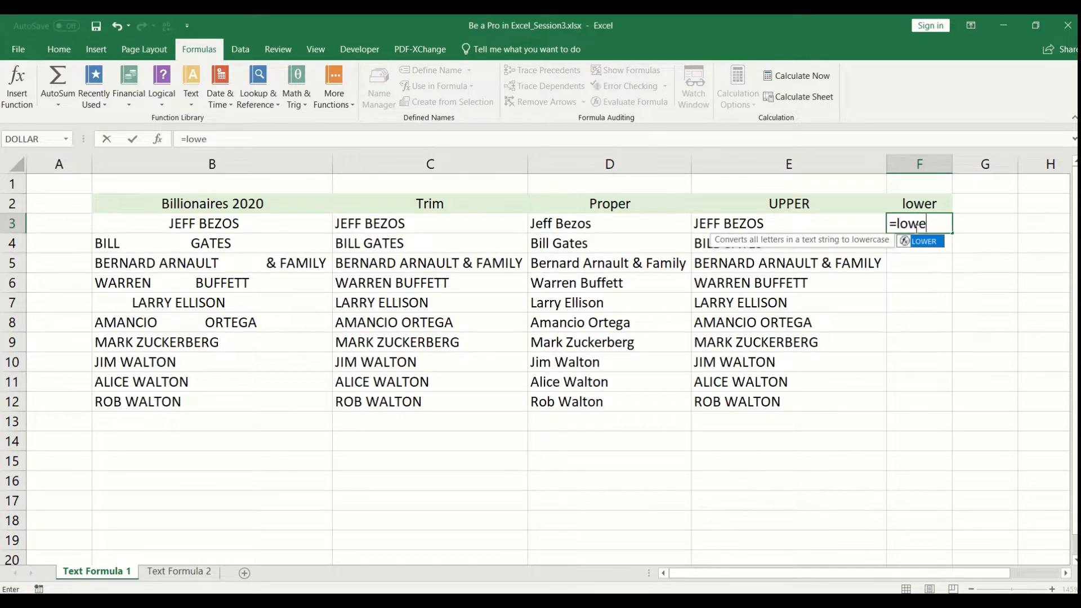
type("r(")
key("Left")
key("Return")
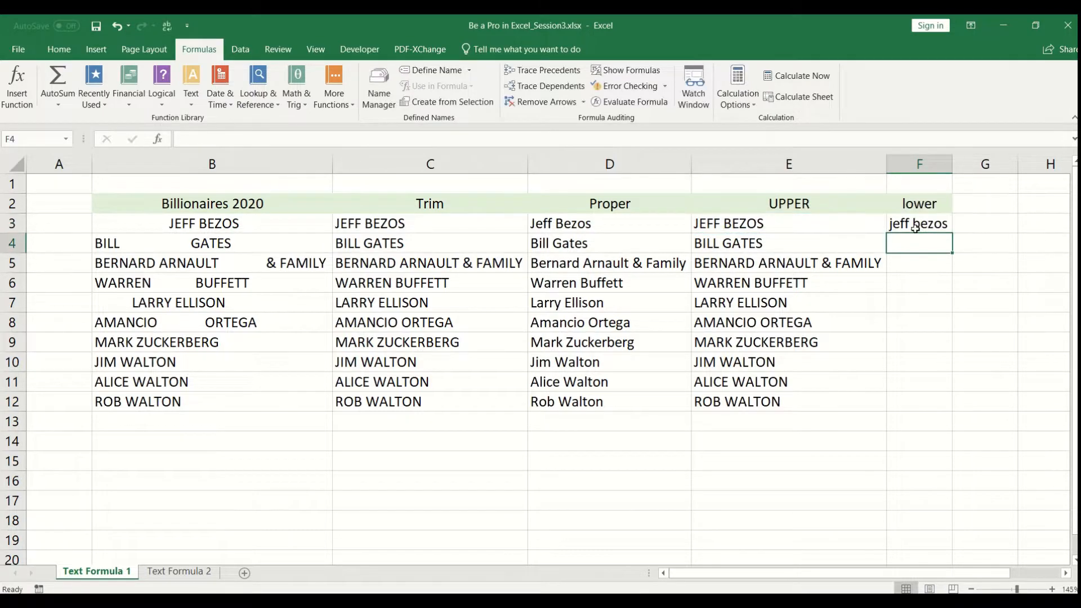
- Fill the LOWER formula down from F3 to F12 and autofit the width of column F
left_click(915, 224)
double_click(949, 234)
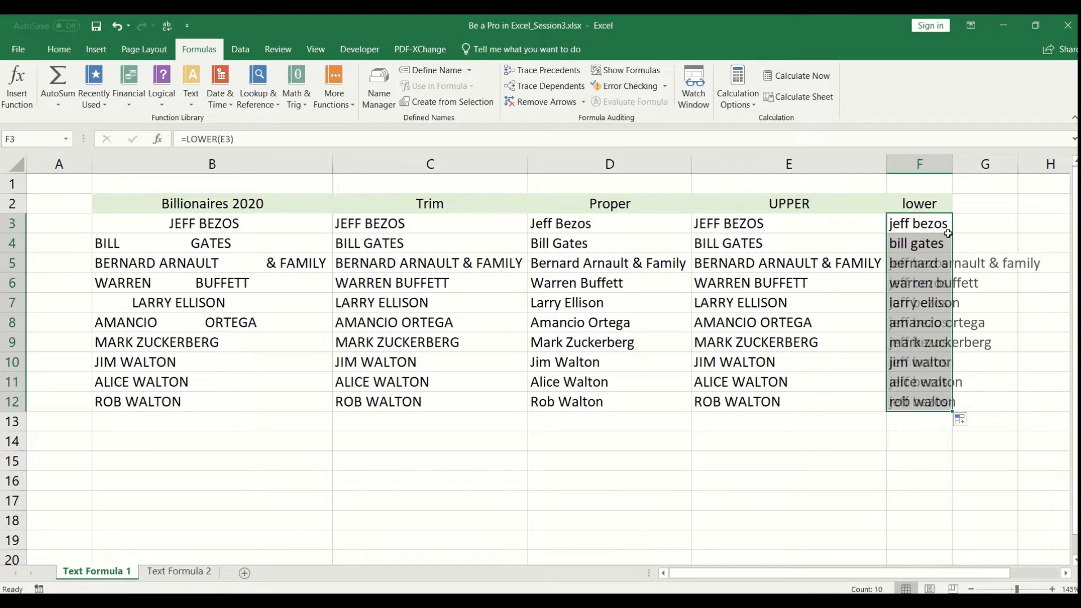
left_click(895, 228)
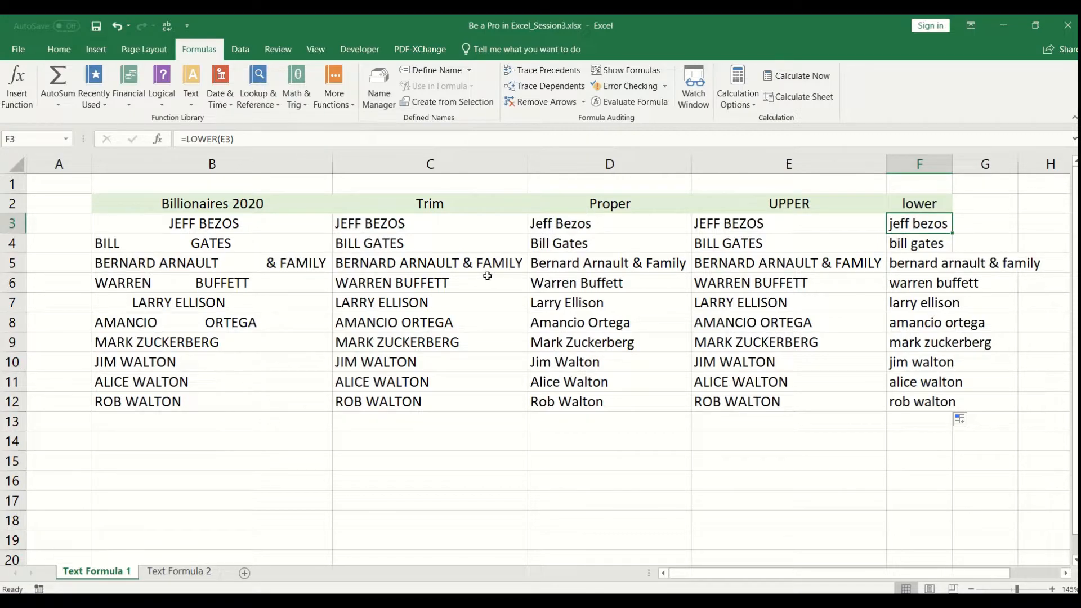
left_click(618, 164)
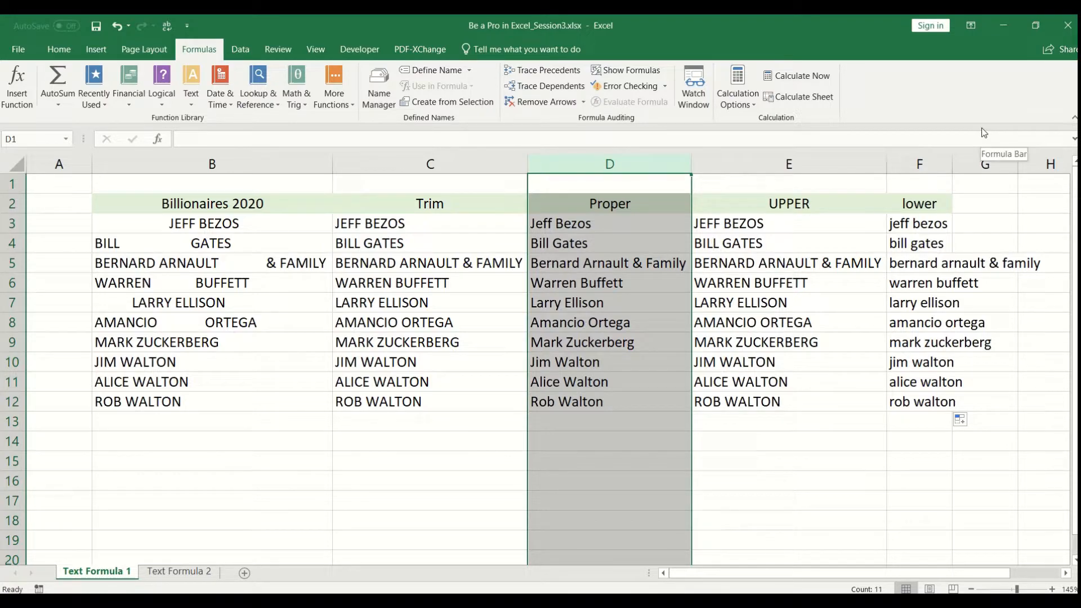
double_click(952, 164)
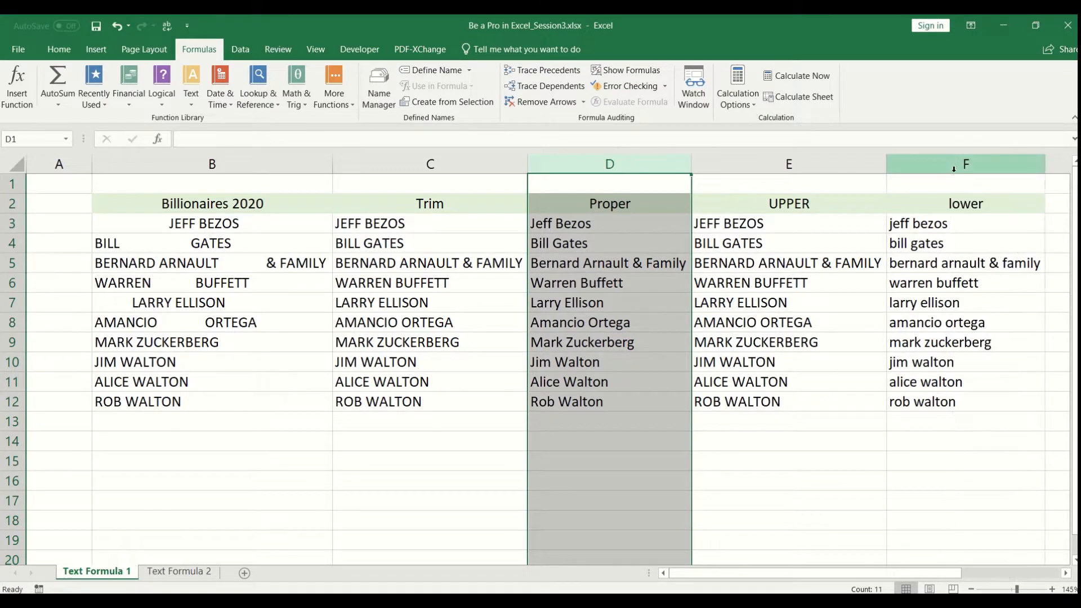
- Compare the Proper, UPPER and lower columns by their headers and check the formula in F3
left_click(613, 202)
left_click(767, 205)
left_click(929, 207)
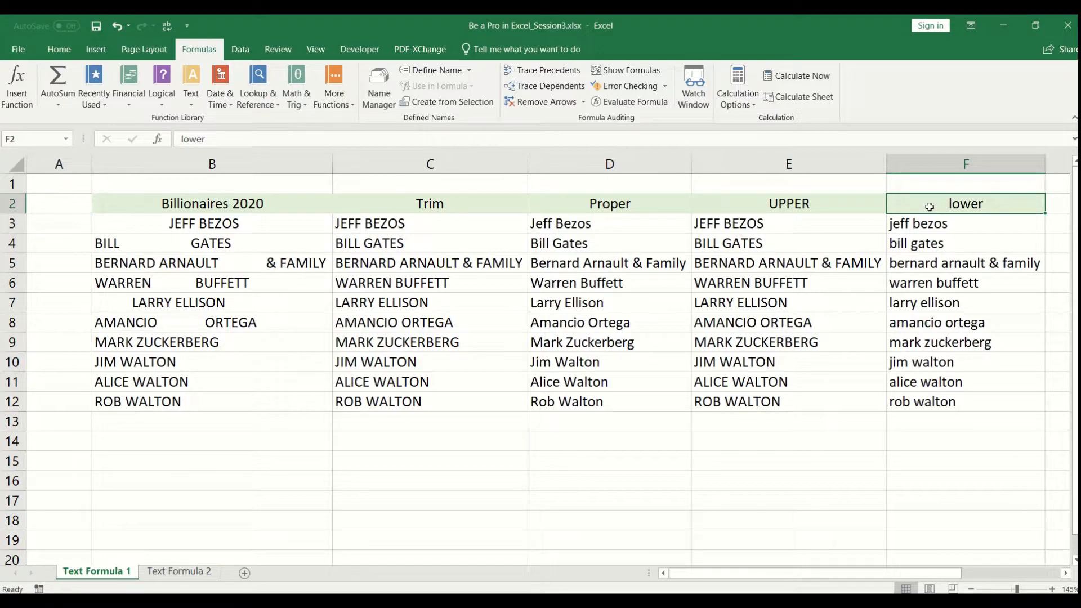
left_click(633, 206)
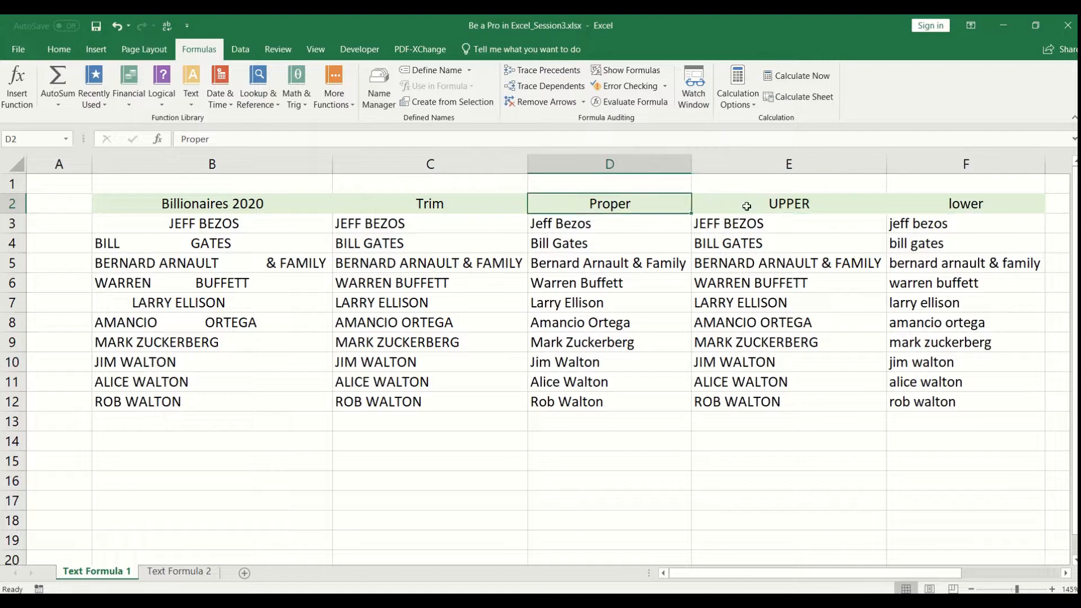
left_click_drag(747, 206, 914, 203)
left_click(622, 206)
left_click(738, 210)
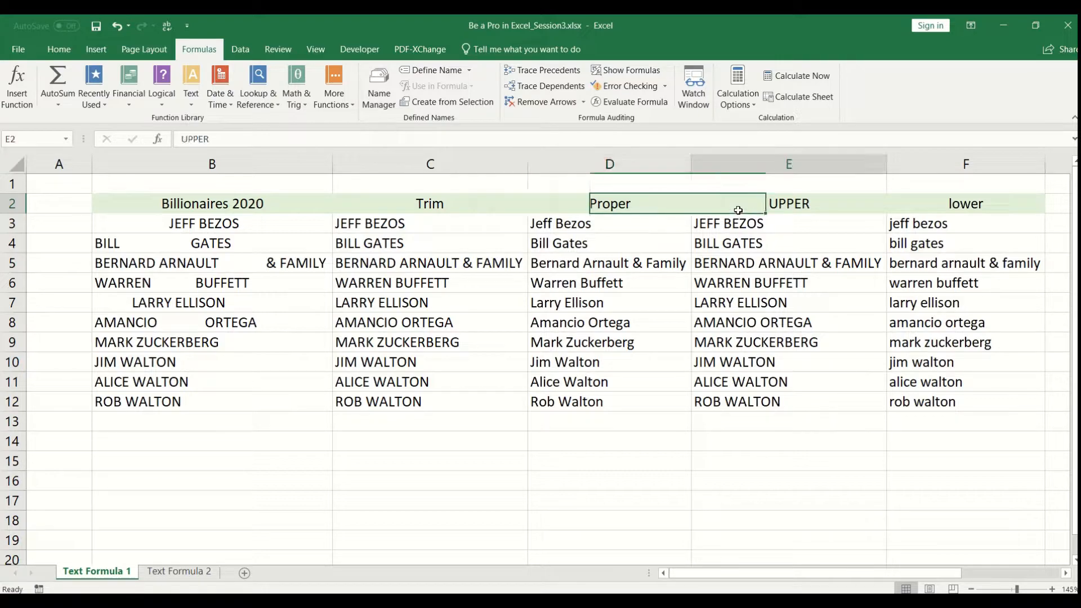
left_click(936, 209)
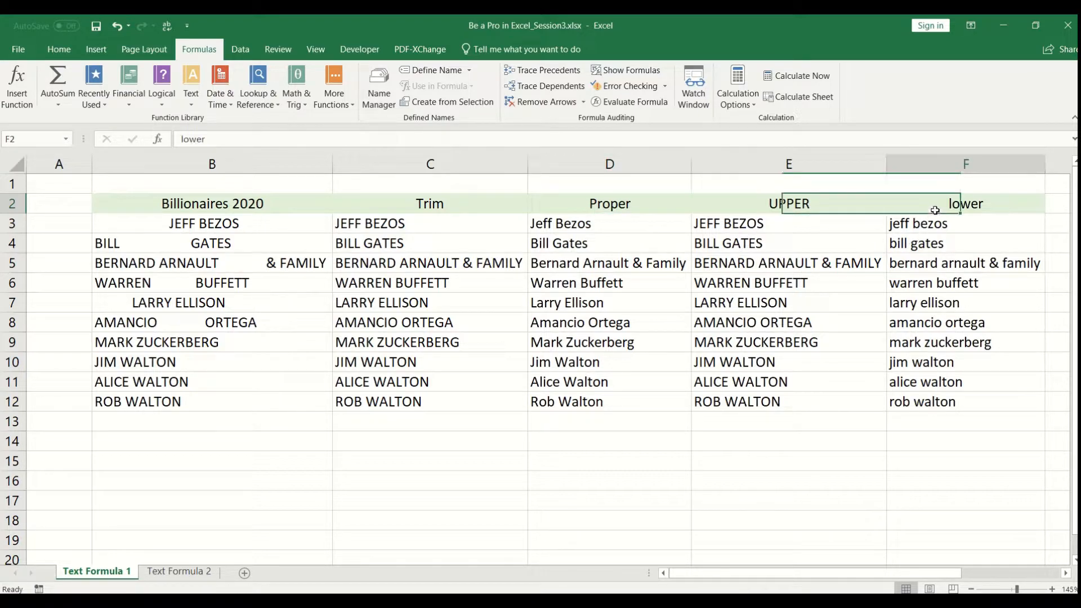
left_click(927, 225)
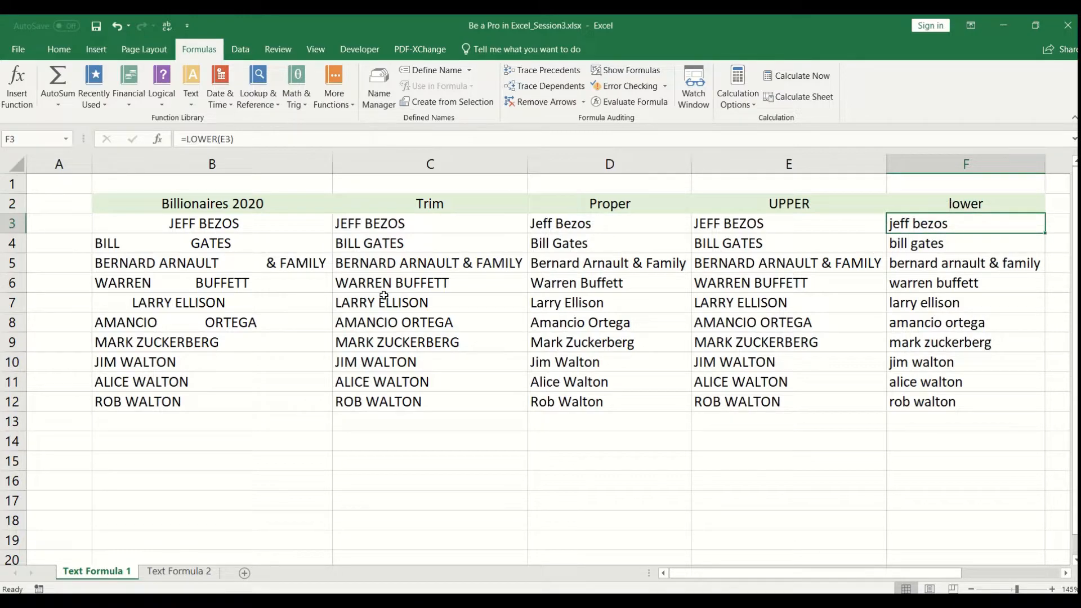
- Switch to the Text Formula 2 sheet and examine the codes in the Particulars column, B3:B6
left_click(192, 579)
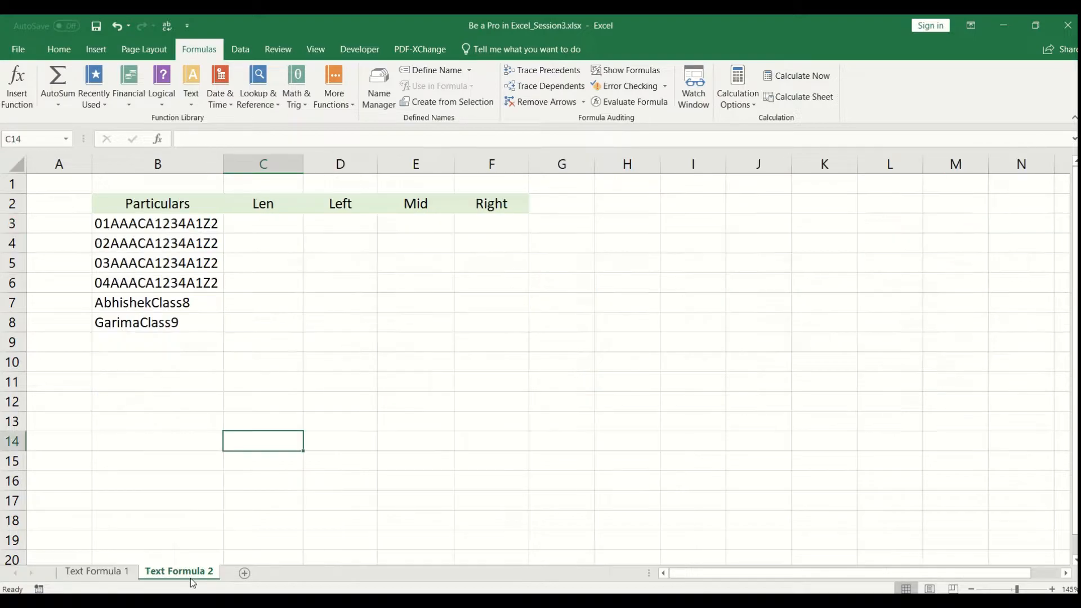
left_click(262, 231)
left_click(204, 225)
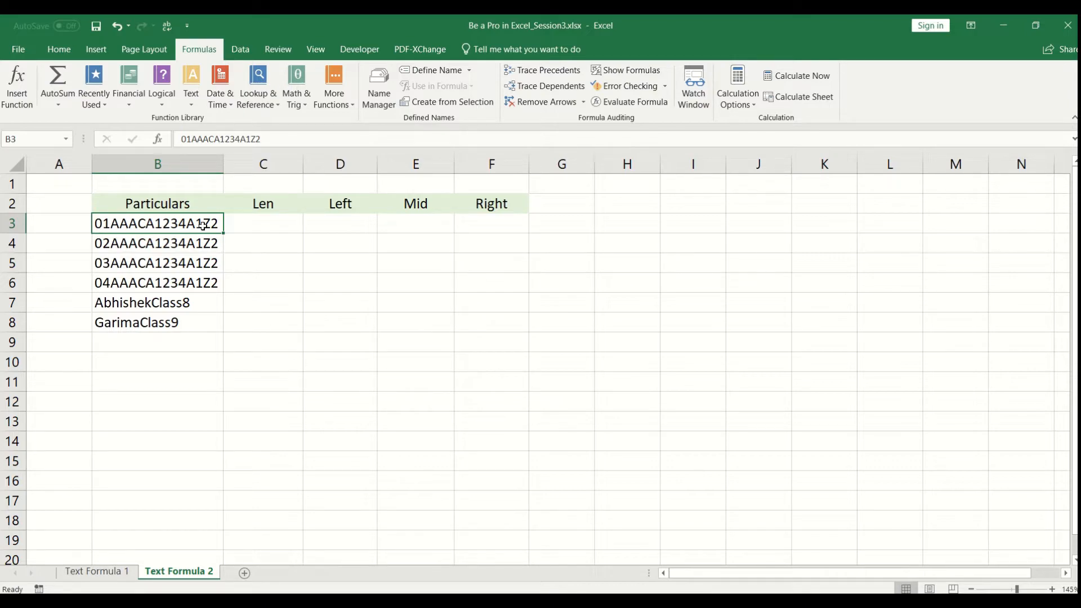
key("Down")
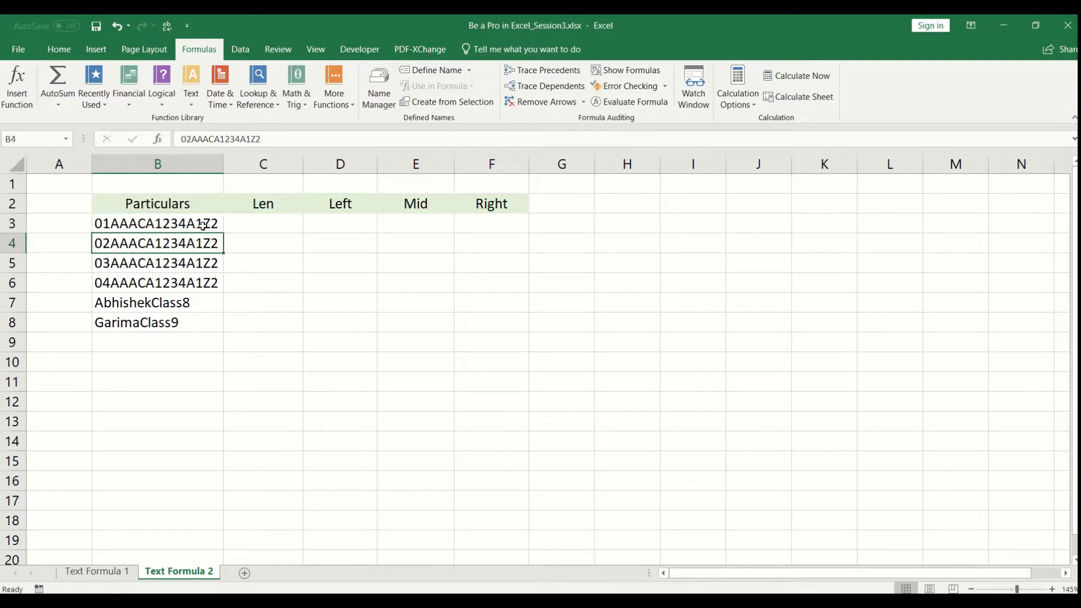
key("Down")
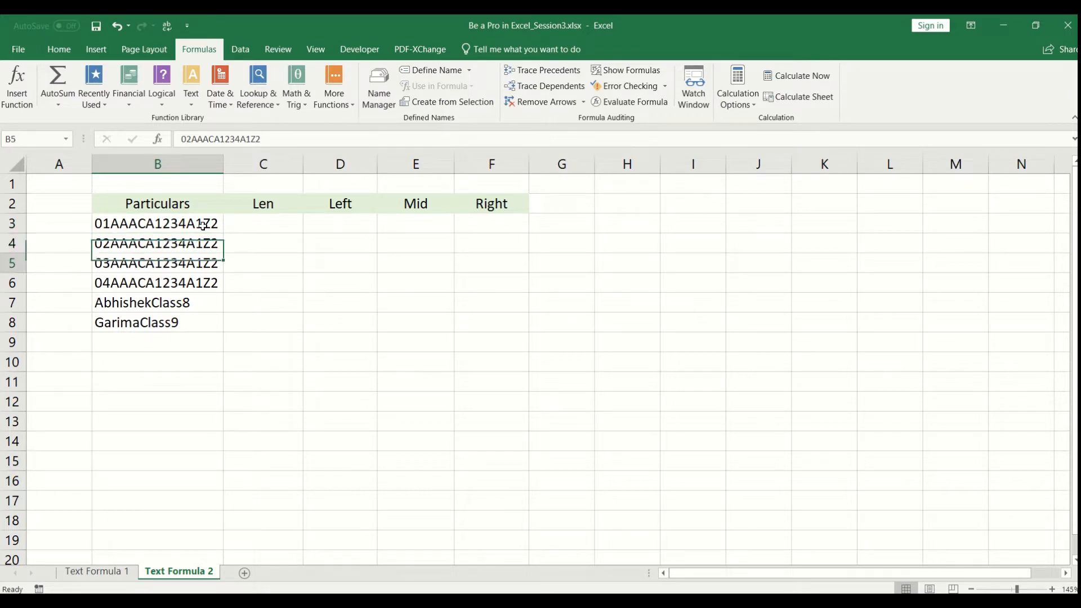
key("Down")
key("Up")
key("Up")
key("Up")
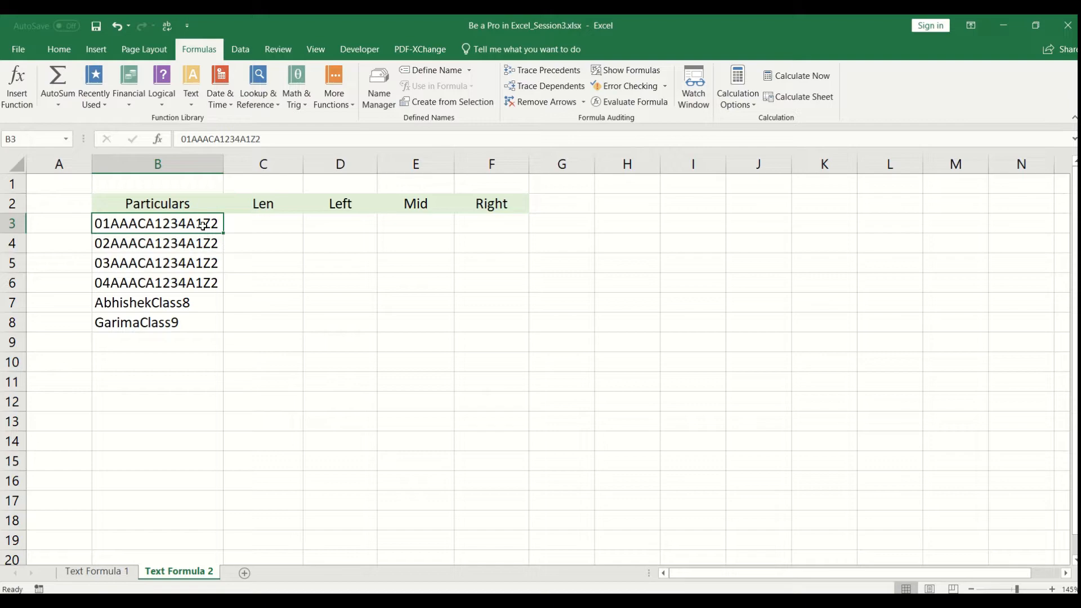
key("Down")
key("Up")
- Enter the formula =LEFT(B3,2) in cell D3 to extract the first two characters of the code in B3
key("Right")
key("Right")
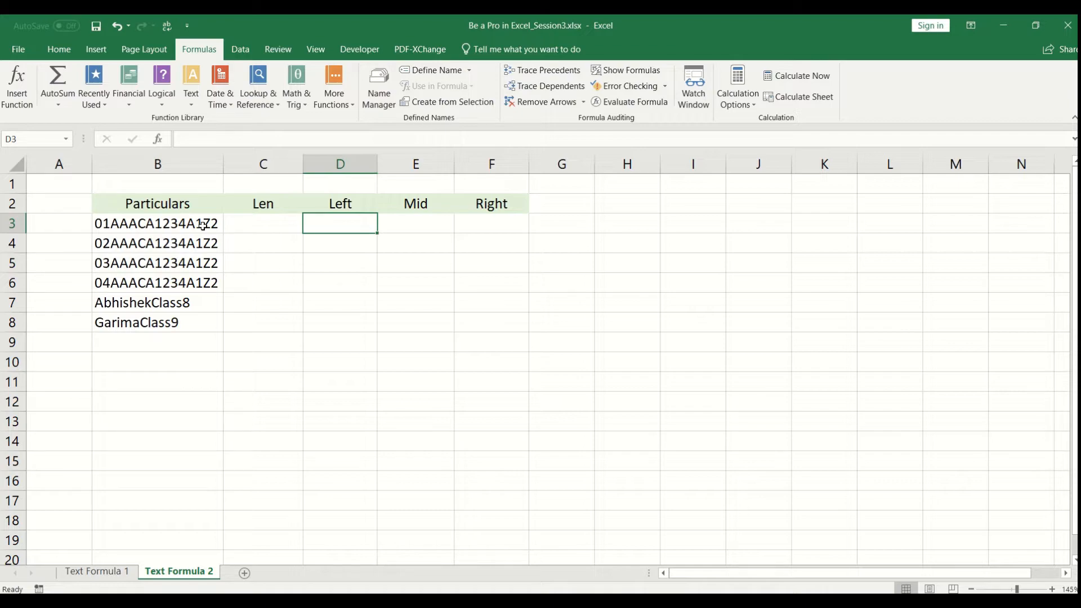
type("=left")
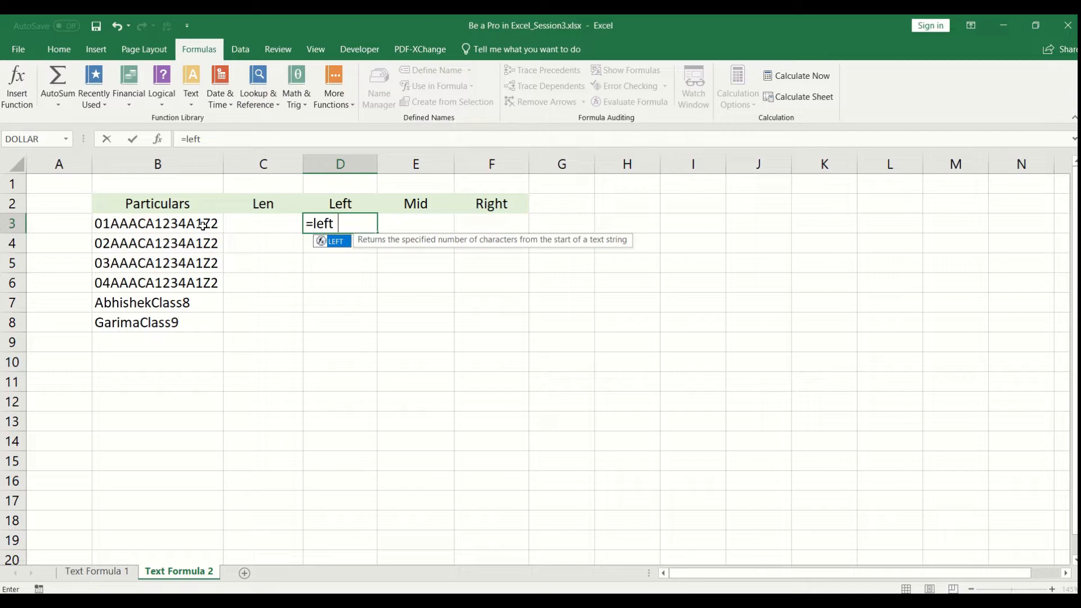
type("(")
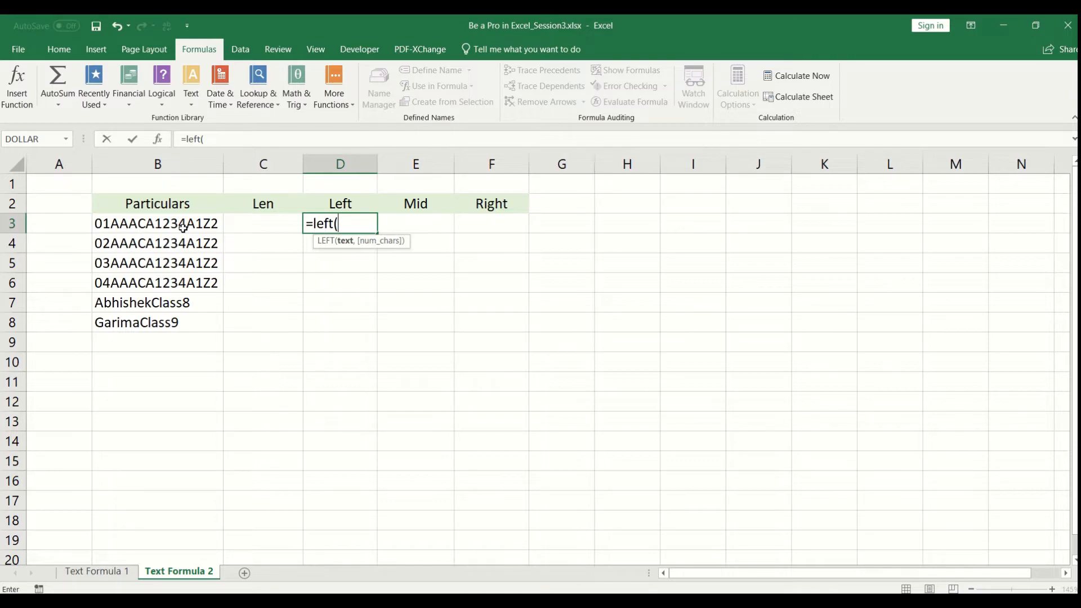
left_click(183, 227)
type(",")
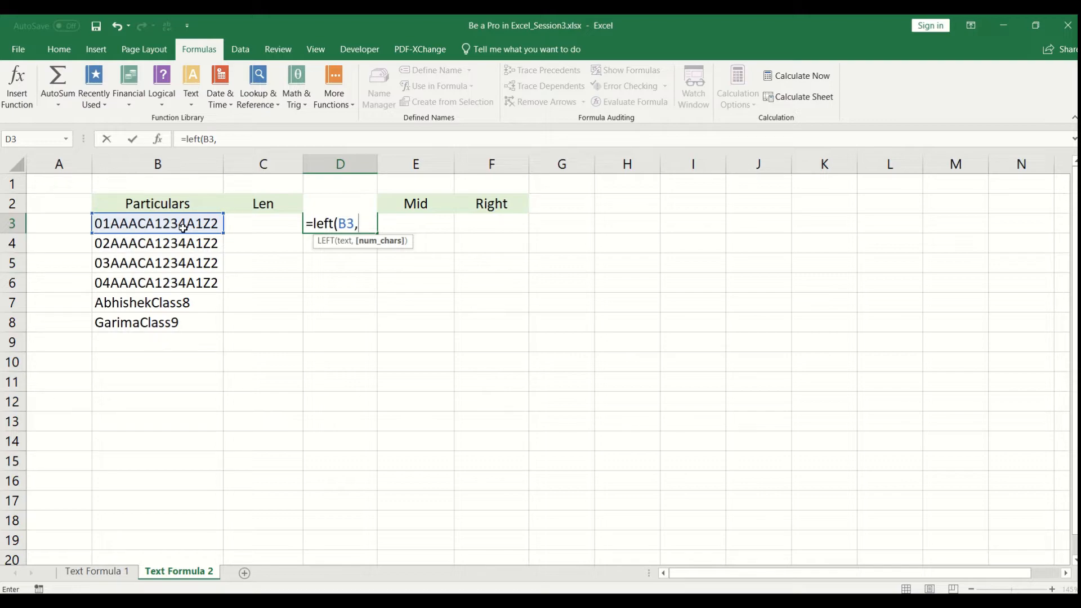
type("2)")
key("Return")
key("Up")
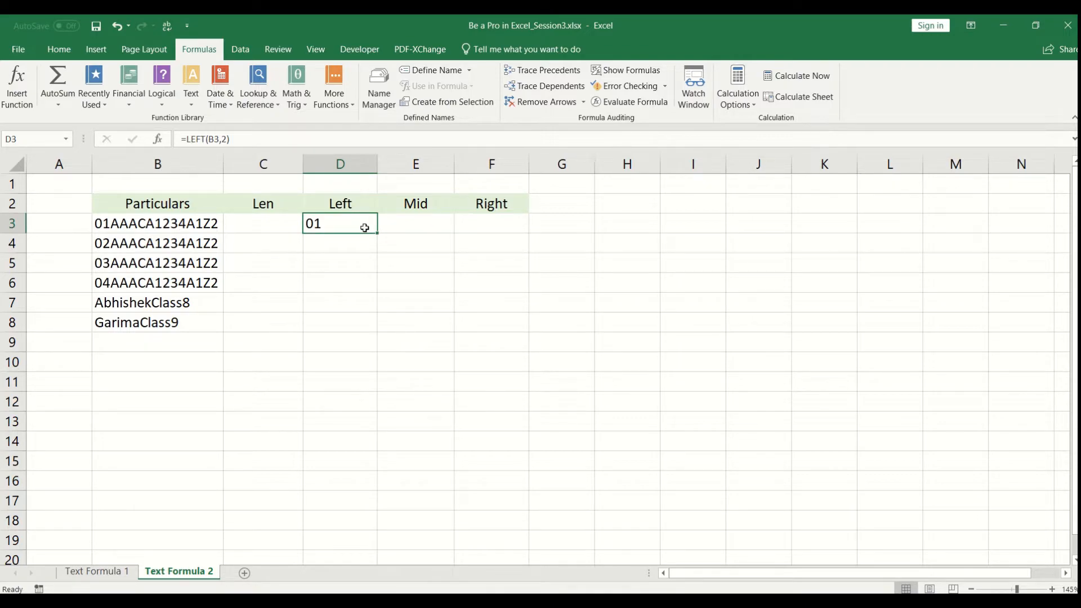
- Fill the LEFT formula down from D3 to D6 and check the formulas in D4 and D3
left_click_drag(376, 232, 376, 292)
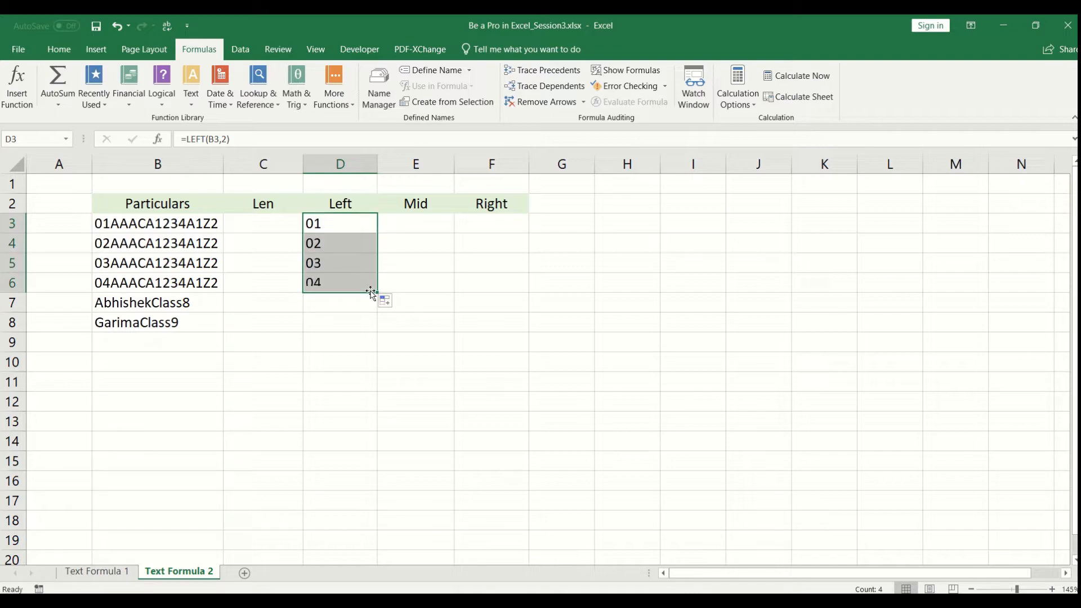
left_click(341, 245)
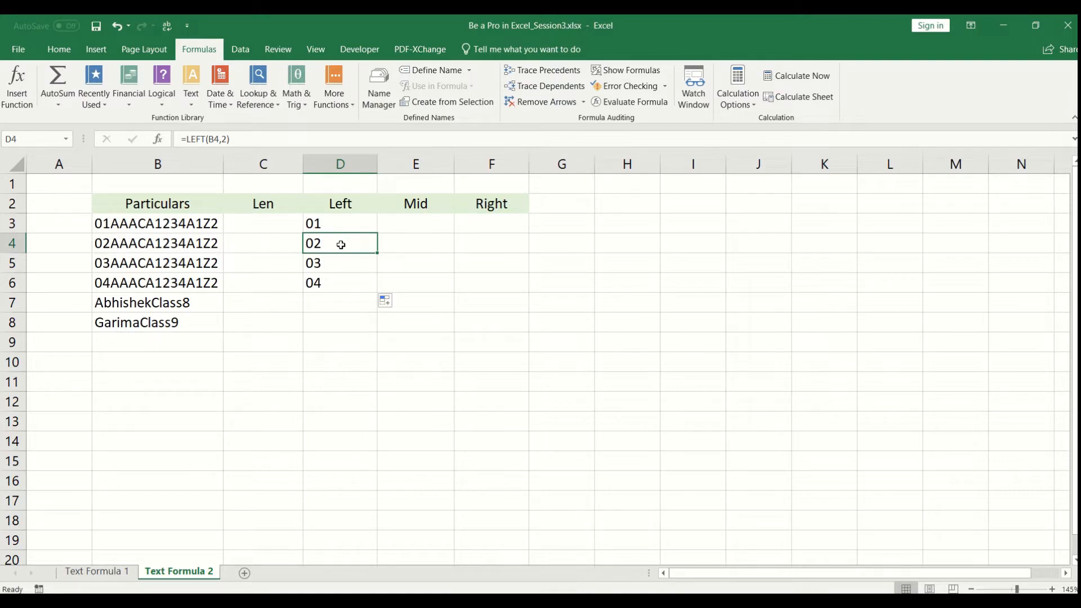
key("Up")
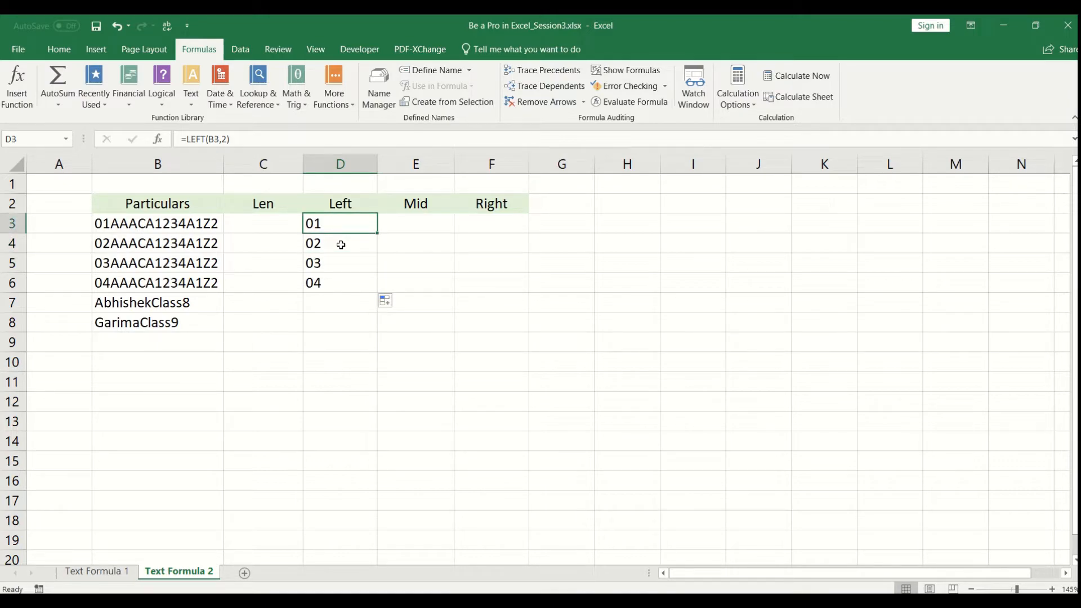
- Examine the combined name-and-class text in B7 in relation to the Right column cell F7
key("Right")
key("Right")
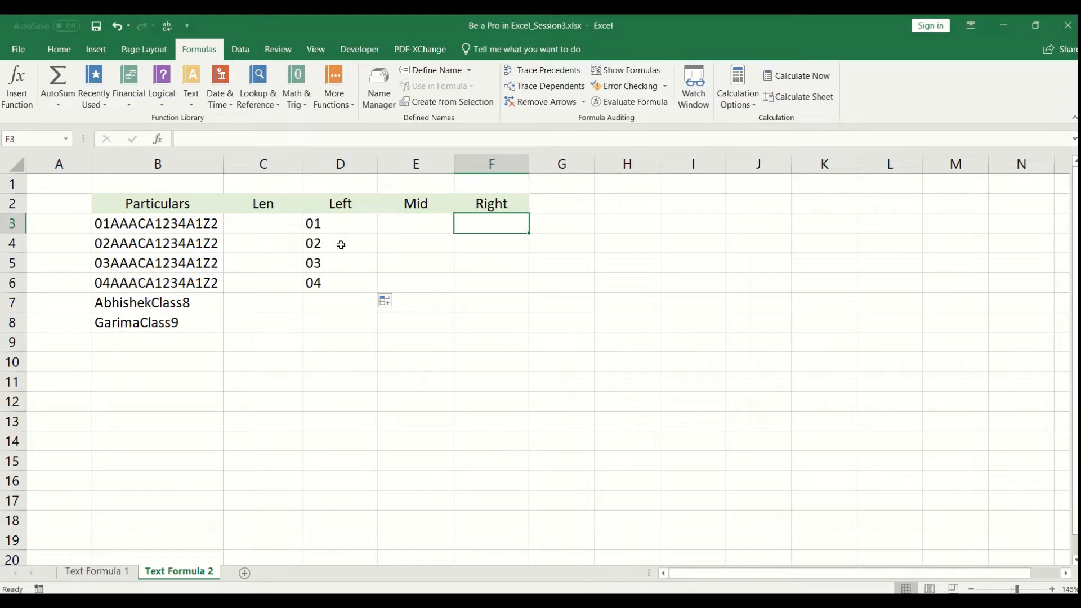
key("Down")
key("Down")
key("Down")
key("Down")
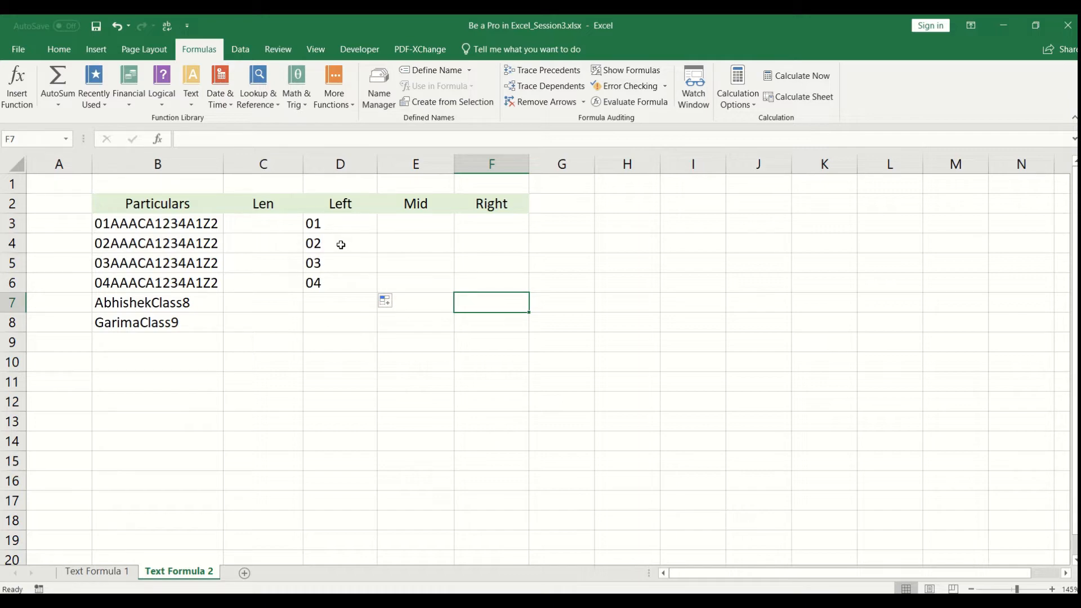
key("Left")
key("Left")
key("Left")
key("Left")
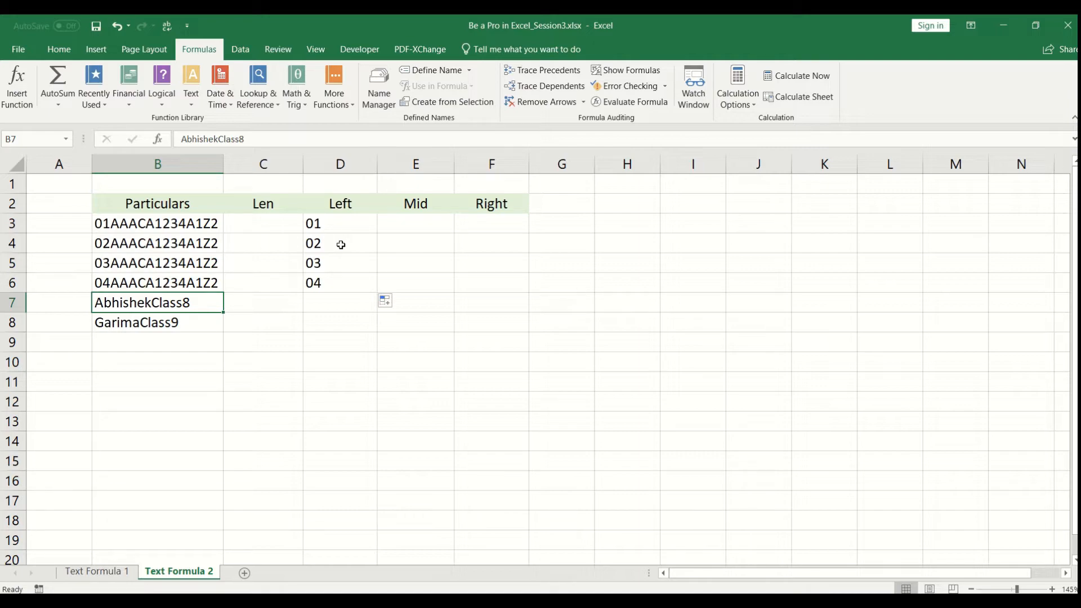
- Enter the formula =RIGHT(B7,6) in cell F7 to extract the last six characters, the class, from B7
key("Right")
key("Right")
key("Right")
key("Right")
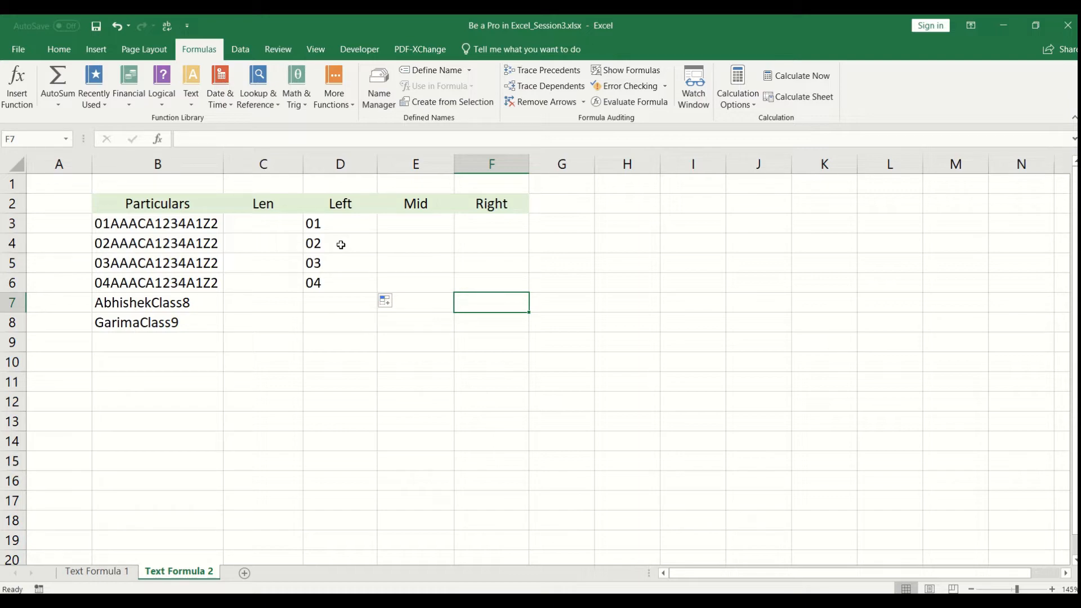
type("=")
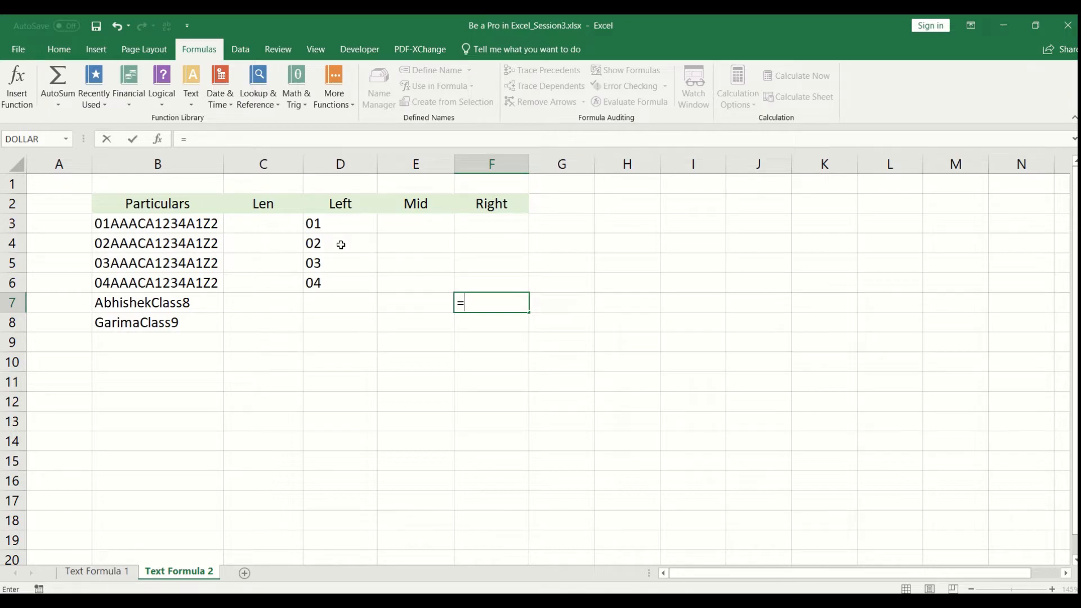
type("right")
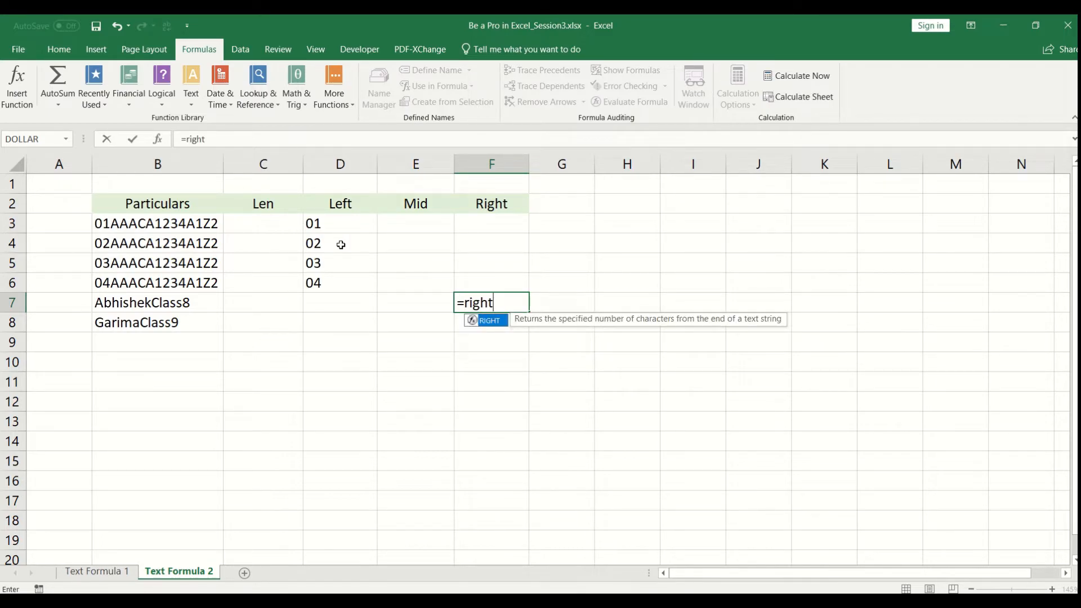
type("(")
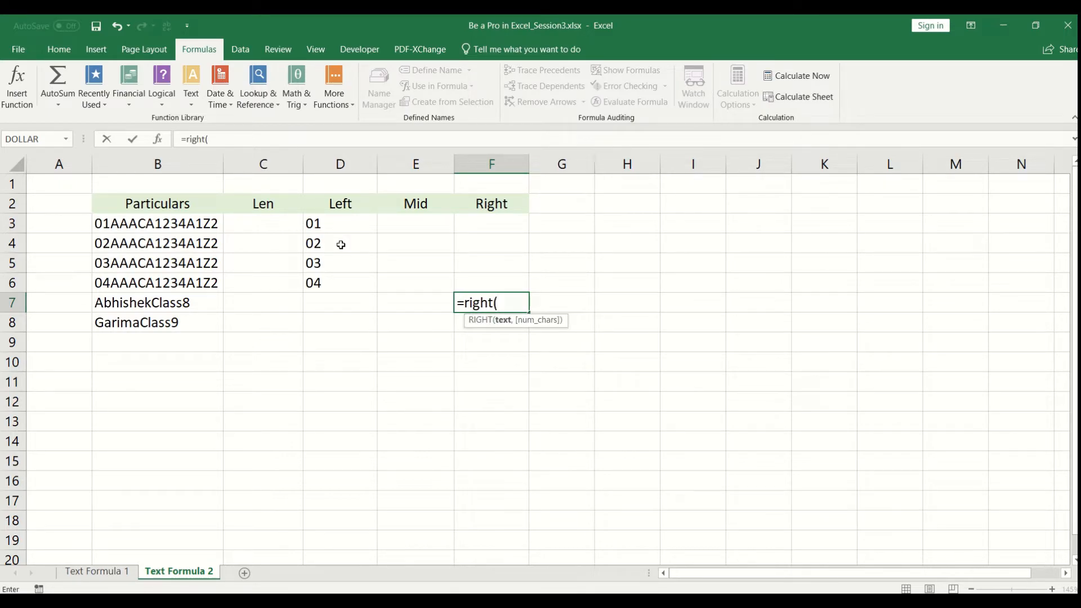
left_click(195, 304)
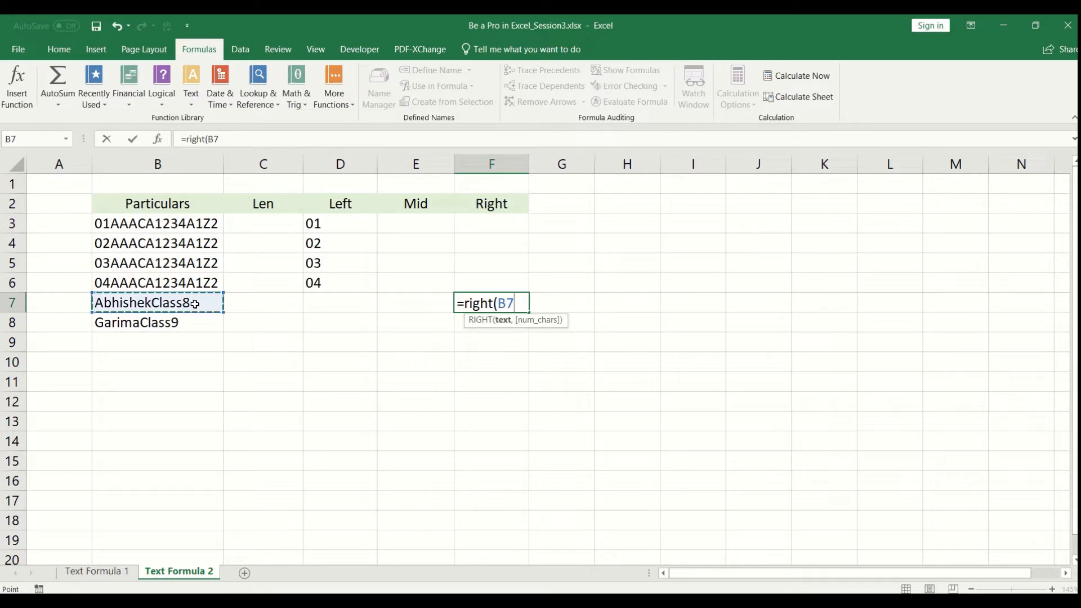
type(",")
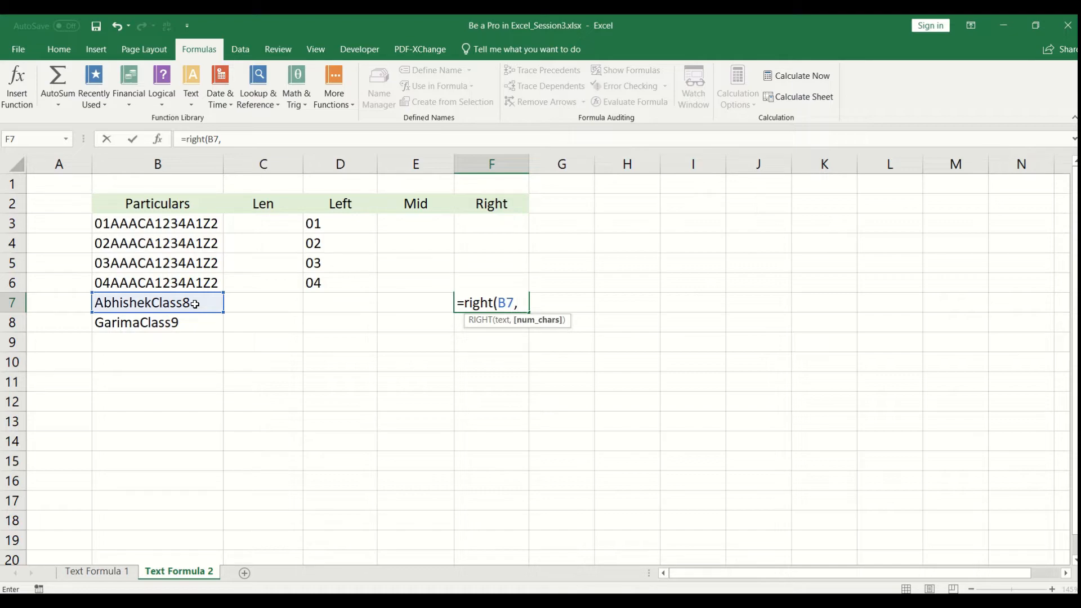
type("6)")
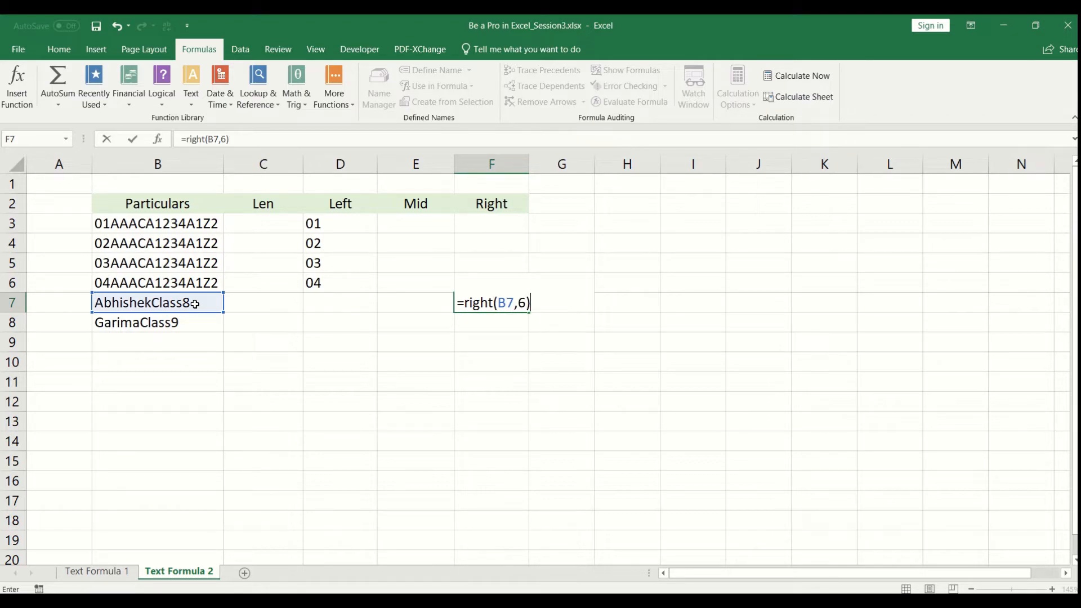
key("Return")
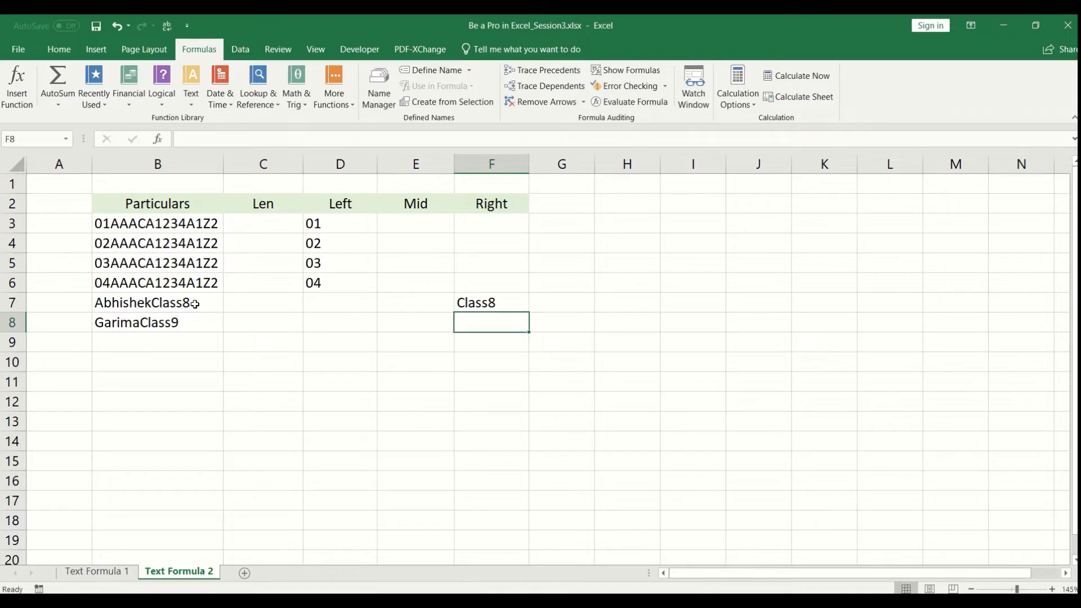
- Compare F7 with its source text in B7, and fill the RIGHT formula down from F7 to F8
key("Up")
key("Left")
key("Left")
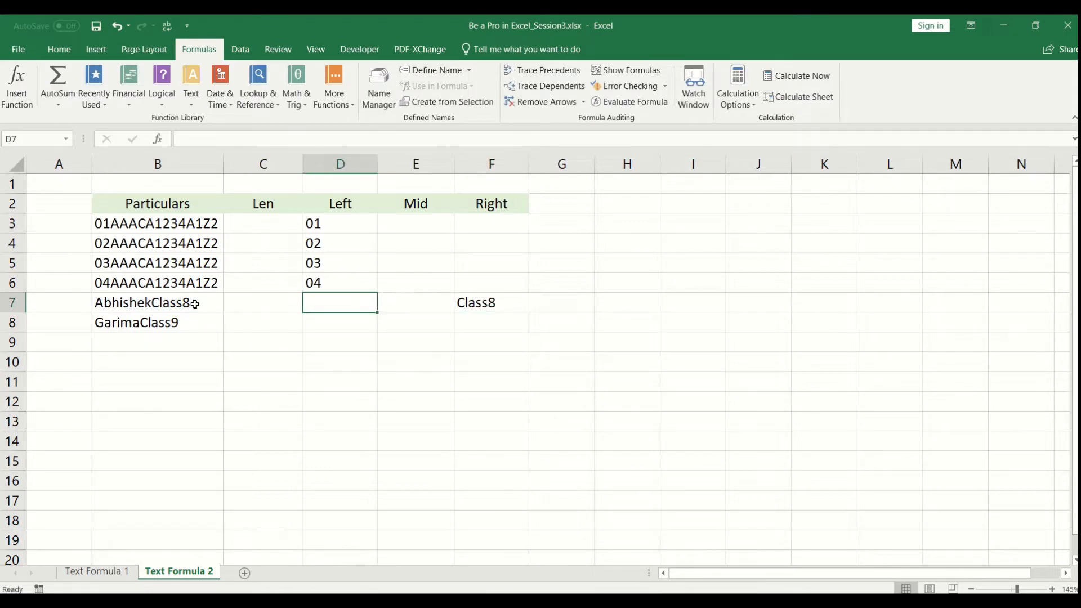
key("Left")
key("Left")
key("Right")
key("Right")
key("Right")
key("Right")
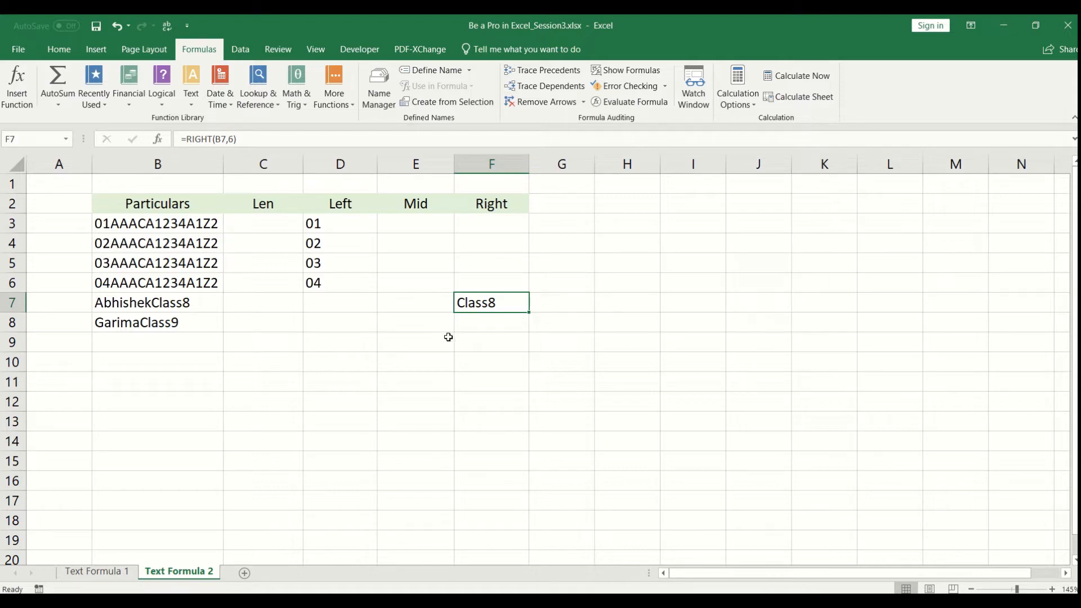
mouse_move(527, 315)
left_mouse_down()
mouse_move(532, 334)
mouse_move(518, 328)
left_mouse_up()
left_click(510, 326)
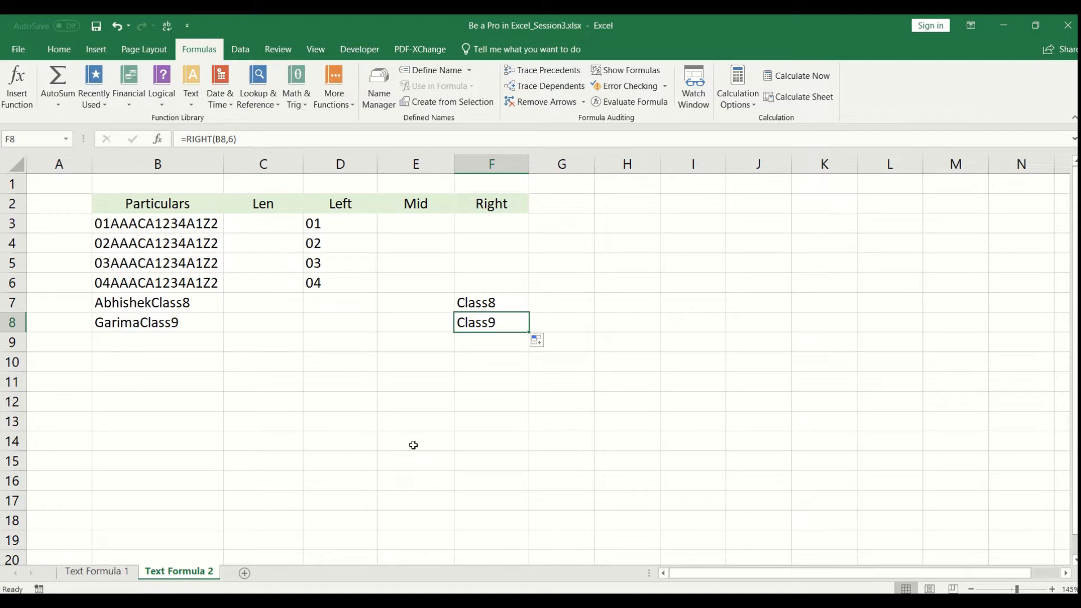
- Examine the name-and-class entries in B7 and B8 in relation to the empty Left cells D7 and D8
key("Up")
key("Left")
key("Left")
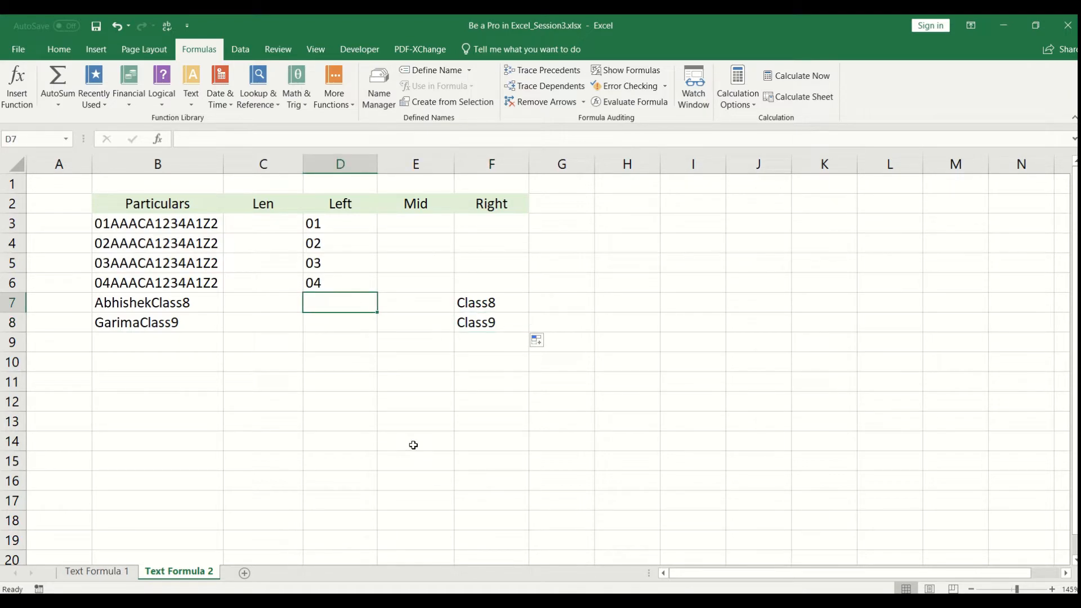
key("Left")
key("Right")
key("Left")
key("Left")
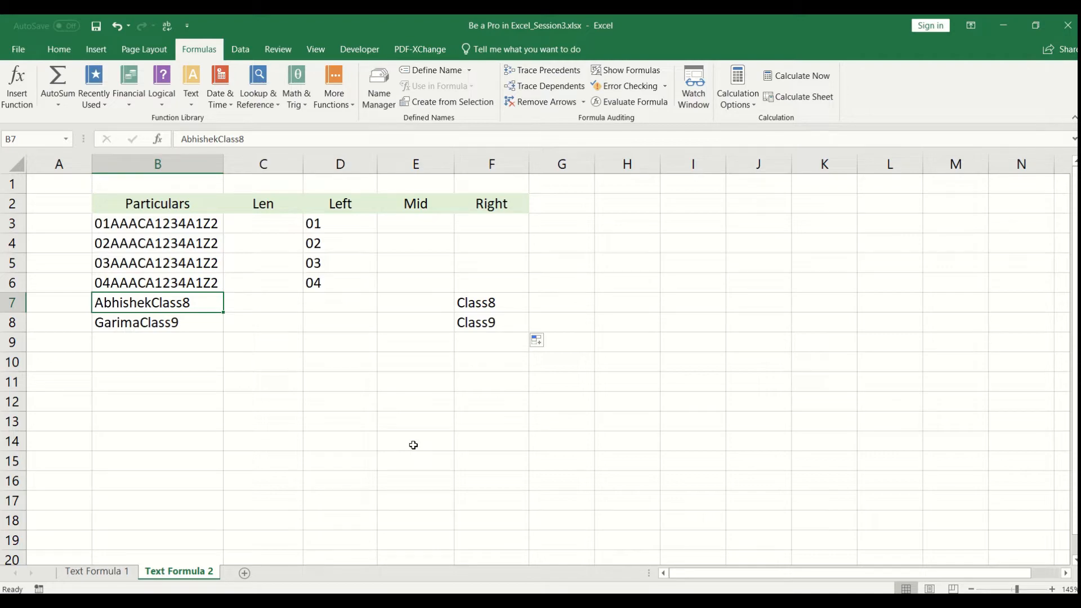
key("Down")
key("Right")
key("Right")
key("Up")
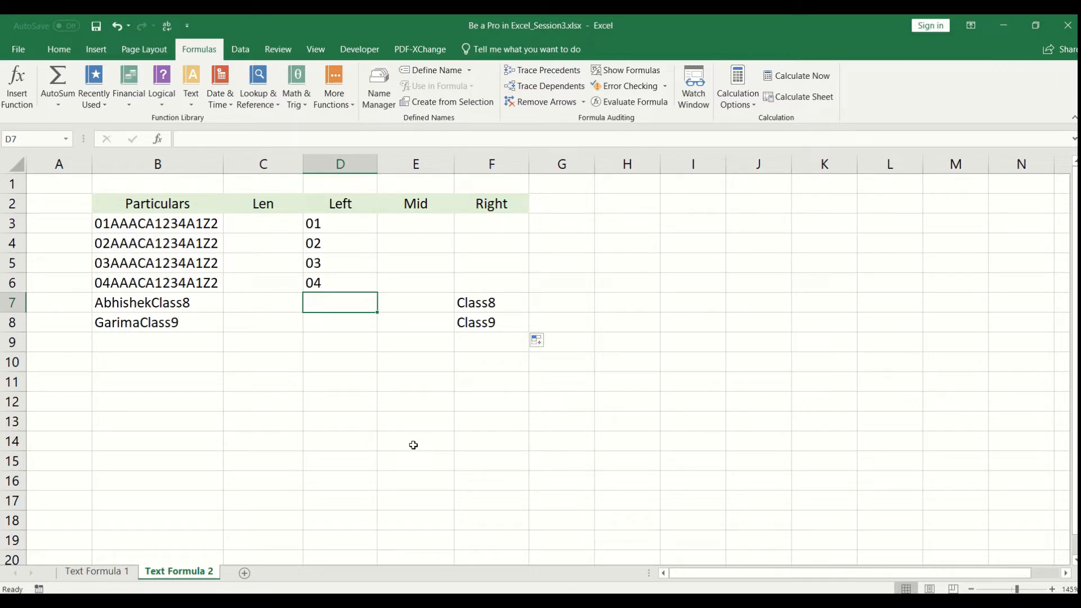
- Enter the formula =LEN(B7) in cell C7 to count the characters of the text in B7
key("Left")
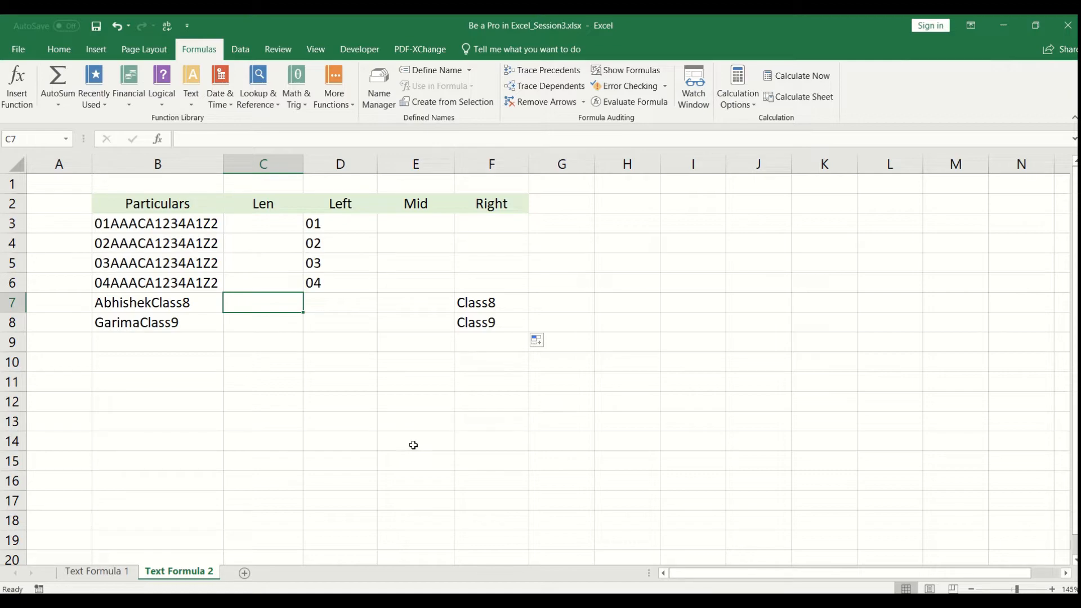
type("=")
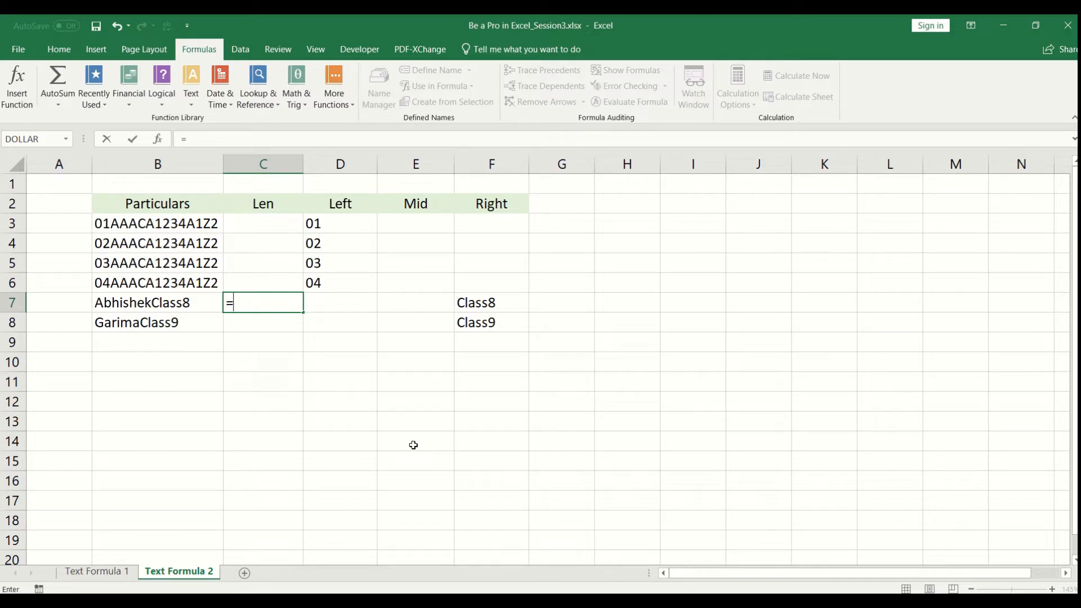
type("le")
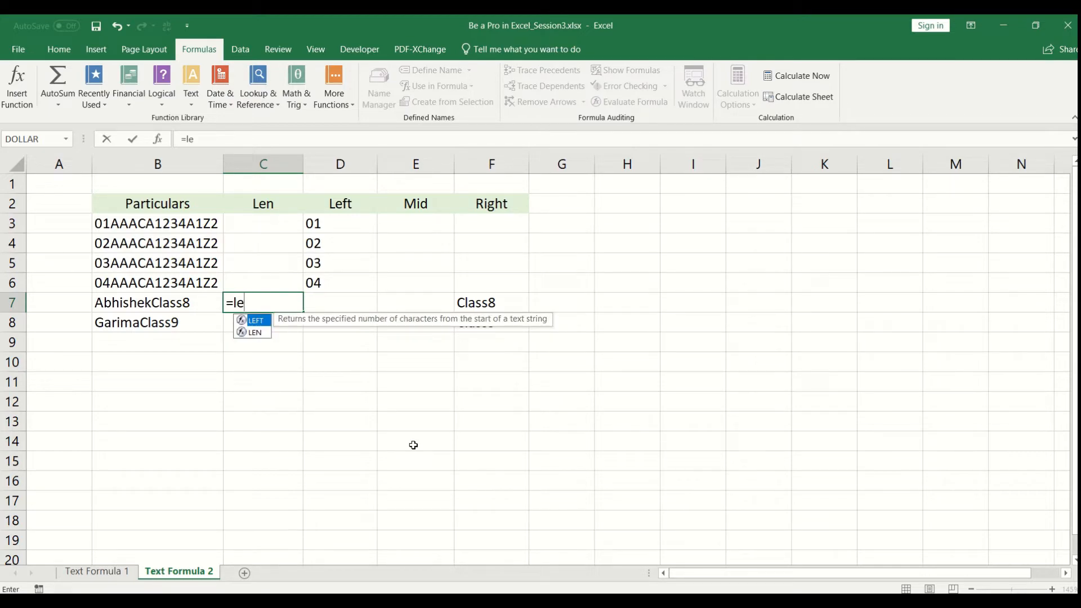
type("n(")
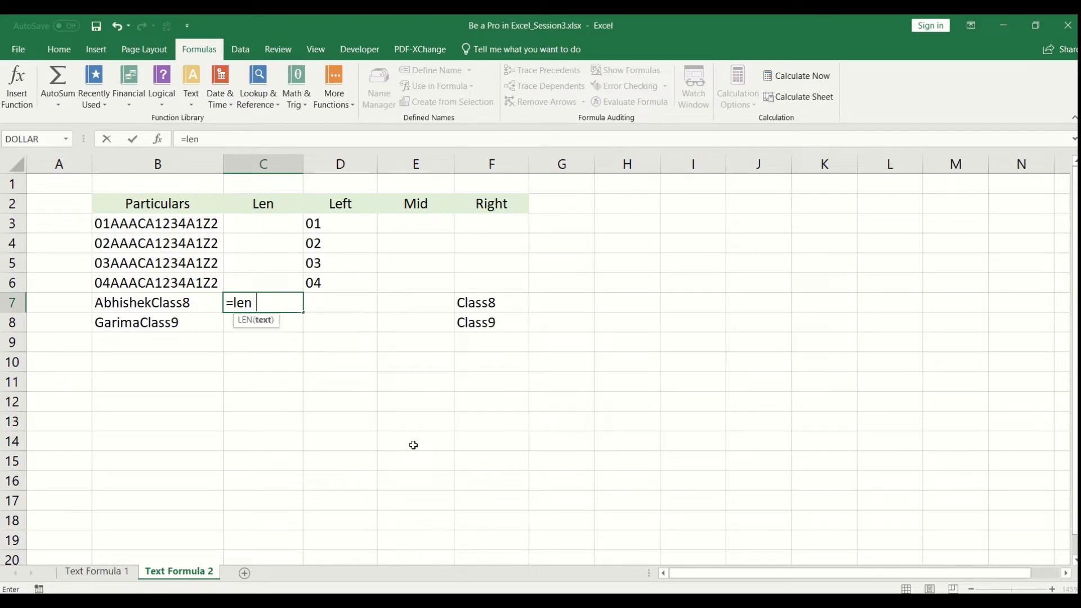
left_click(181, 302)
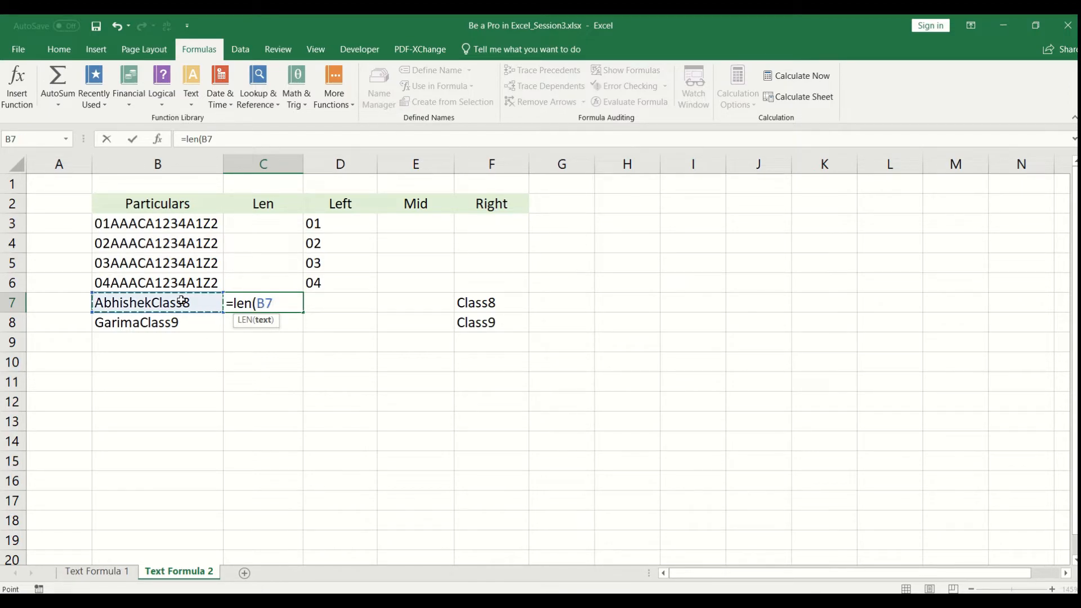
type(")")
key("ctrl+Return")
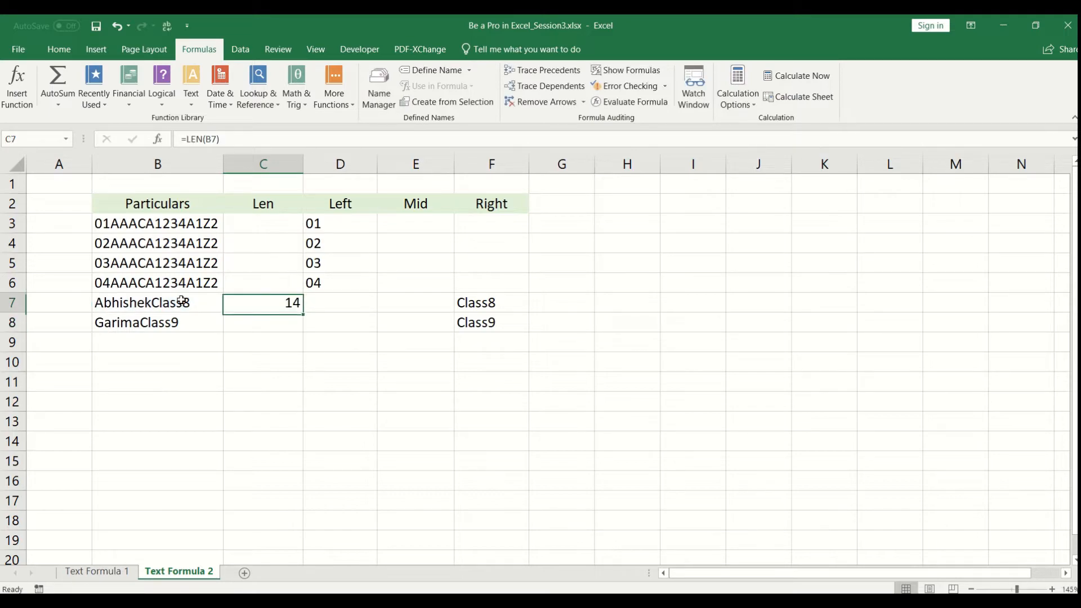
- Fill the LEN formula down from C7 to C8 and compare C7 with its source text in B7
left_click_drag(301, 311, 302, 331)
left_click(282, 302)
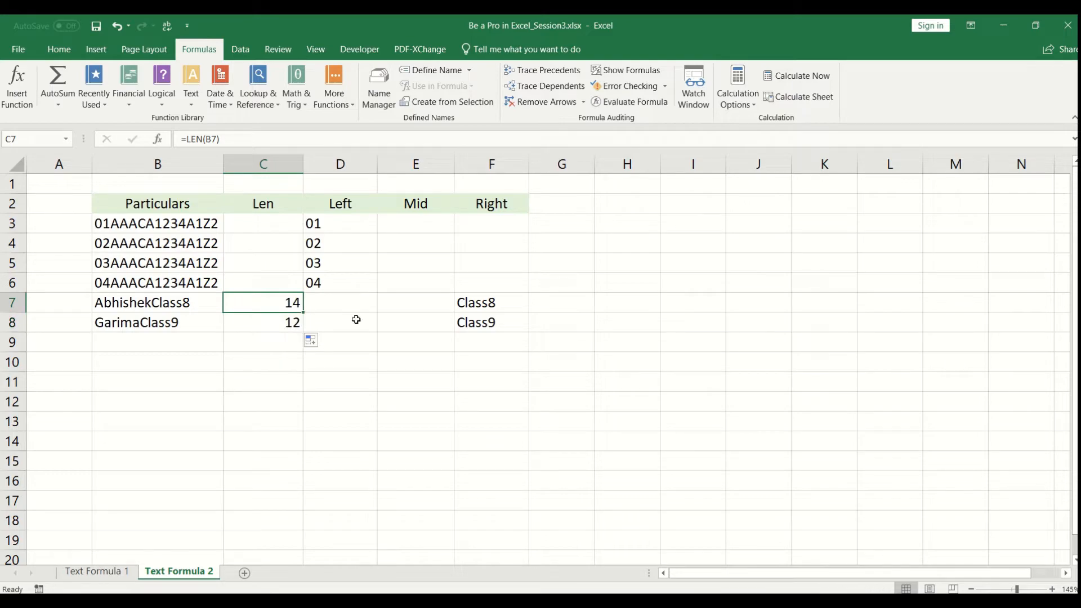
key("Left")
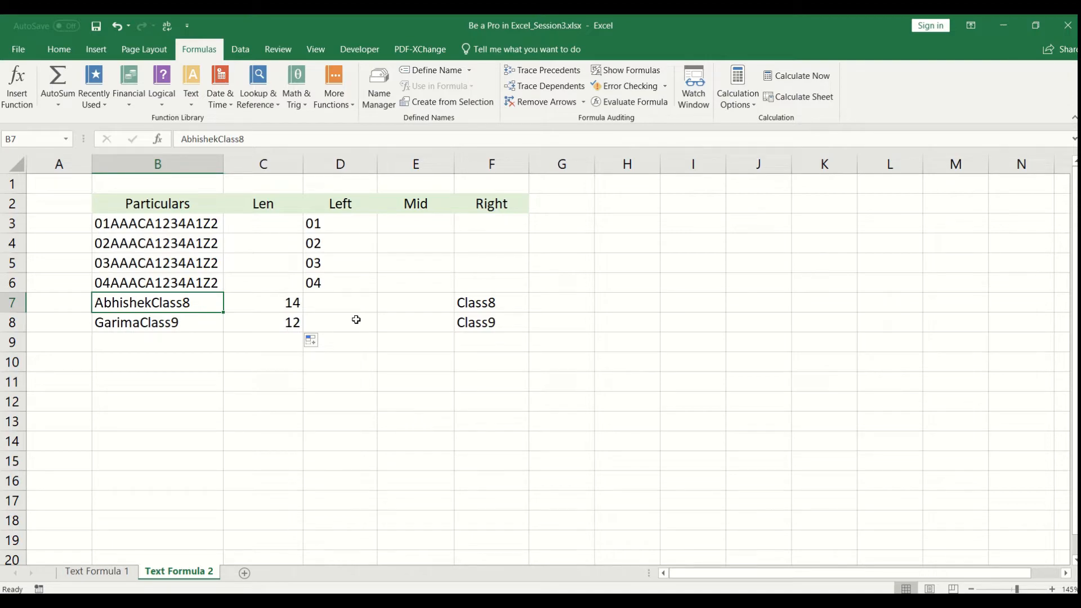
key("Right")
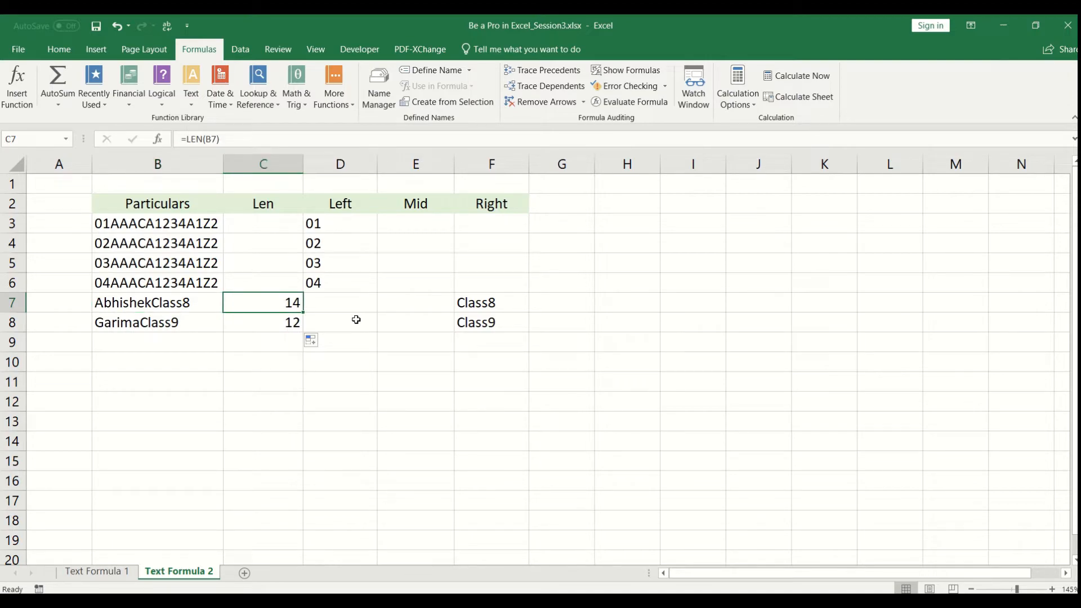
key("Left")
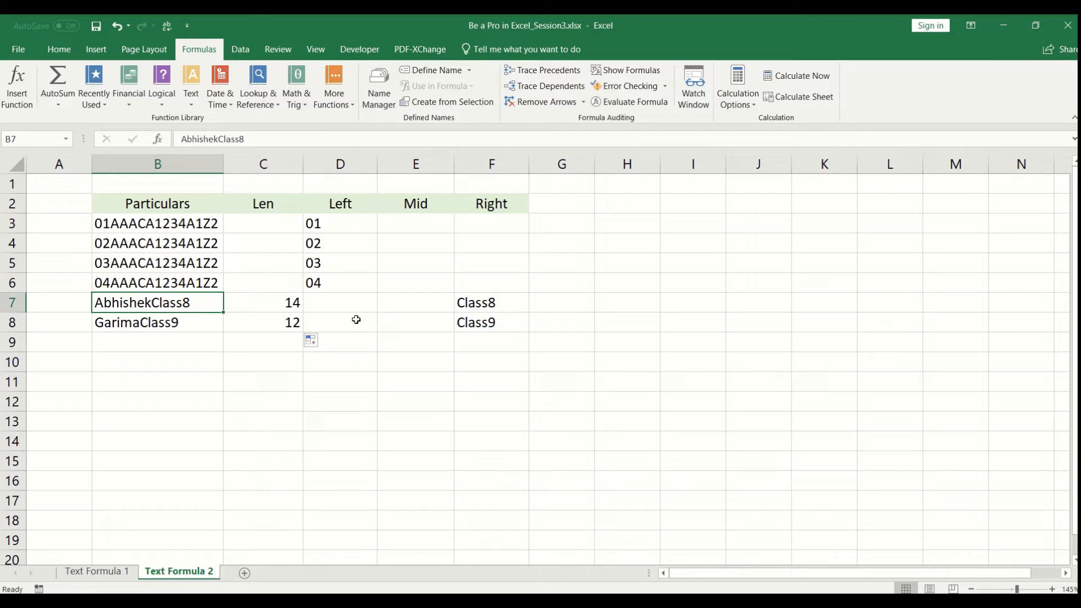
- Compare the character counts in C7 and C8 with the source text and the RIGHT results in column F
key("Down")
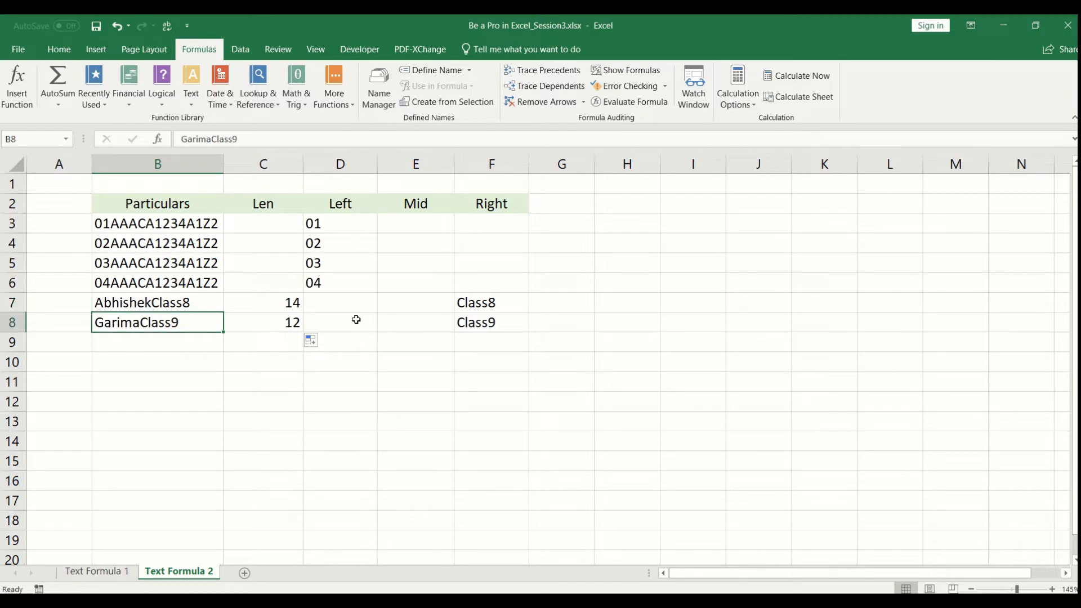
key("Right")
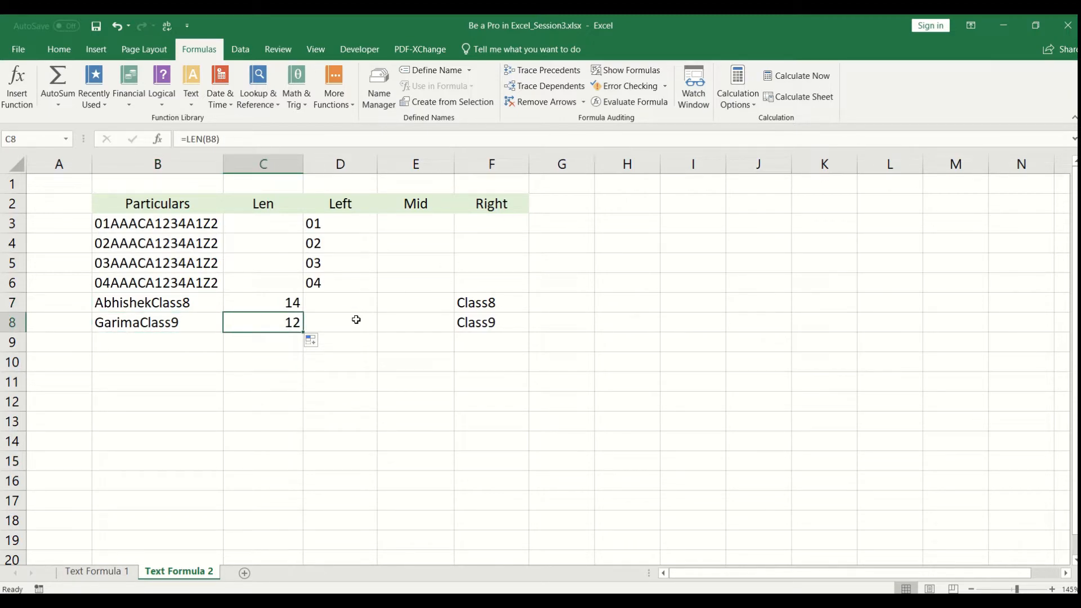
key("Right")
key("Right")
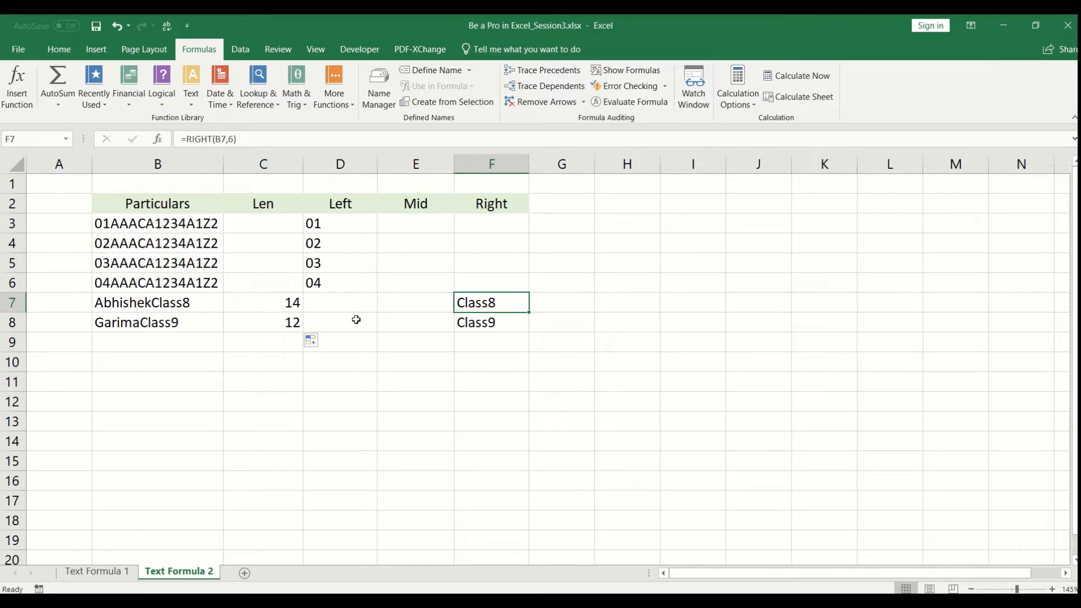
key("Left")
key("Left")
key("Left")
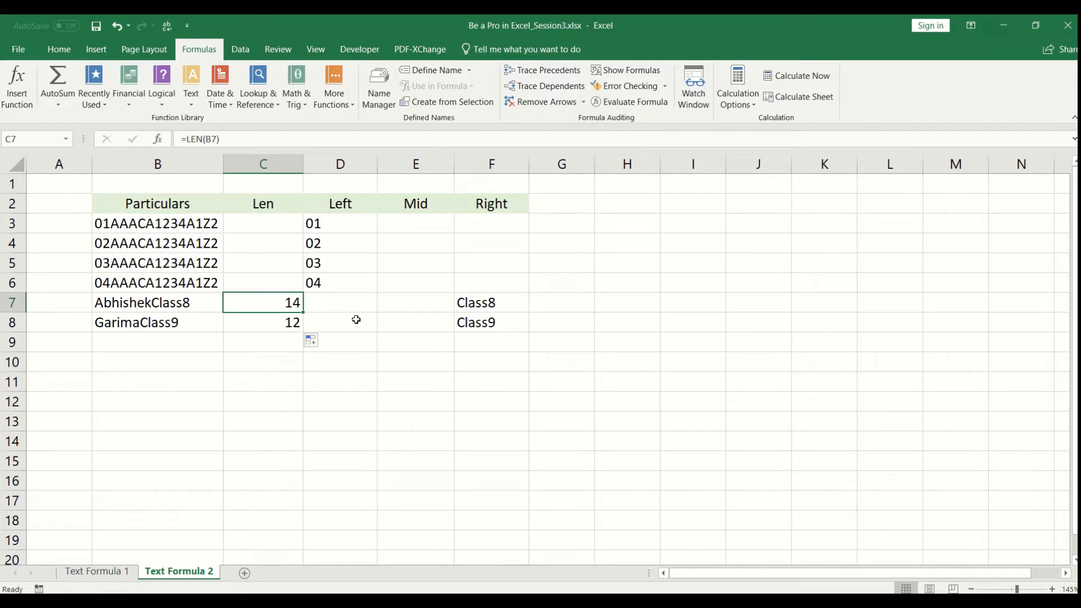
- Enter the helper value 6 in cells G7 and G8, beside the extracted class text
key("Right")
key("Right")
key("Right")
key("Right")
type("6")
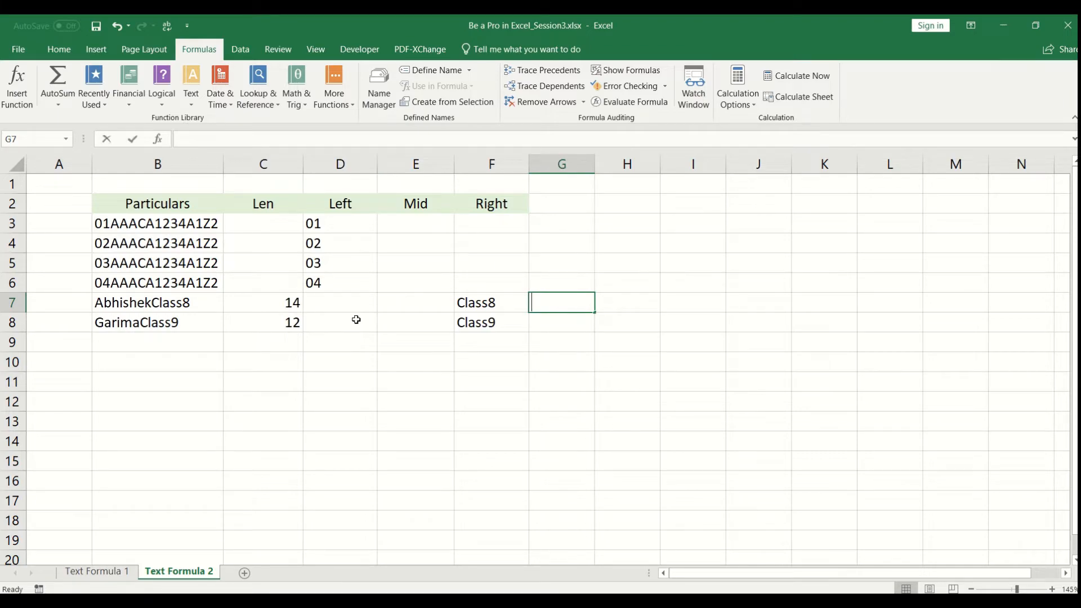
key("Return")
type("6")
- Enter the formula =C7-G7 in cell H7 to calculate the length of the name in B7
key("Up")
key("Right")
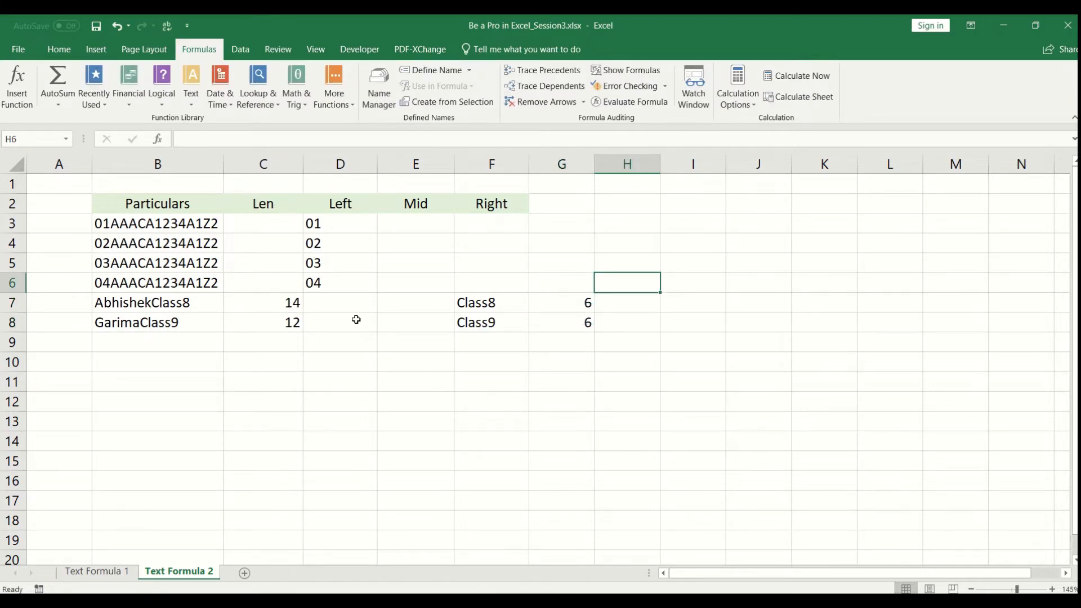
type("=")
key("Left")
key("Left")
key("Left")
key("Left")
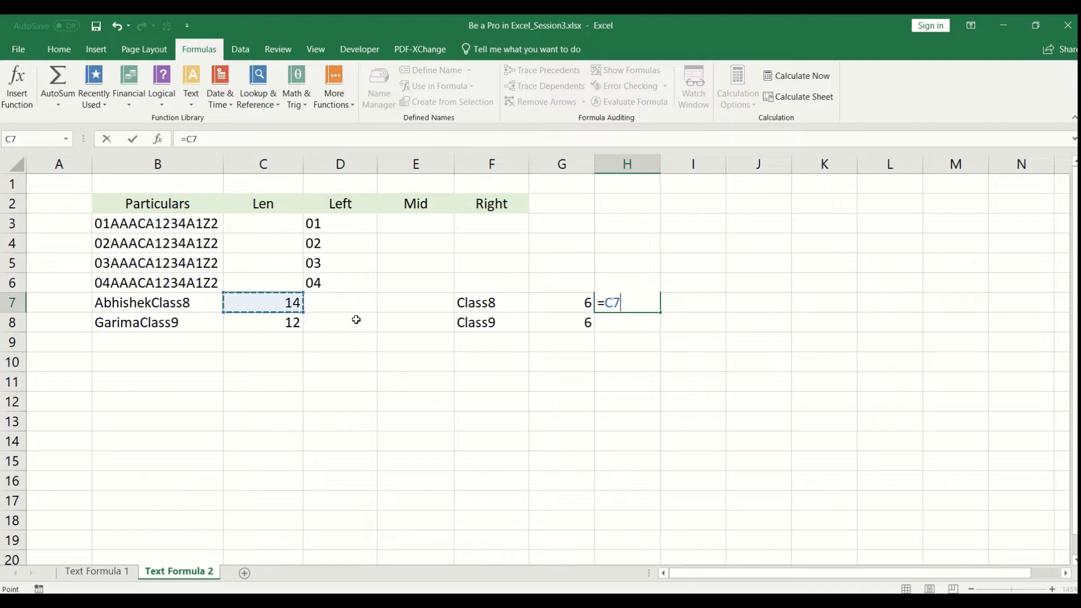
type("-")
key("Left")
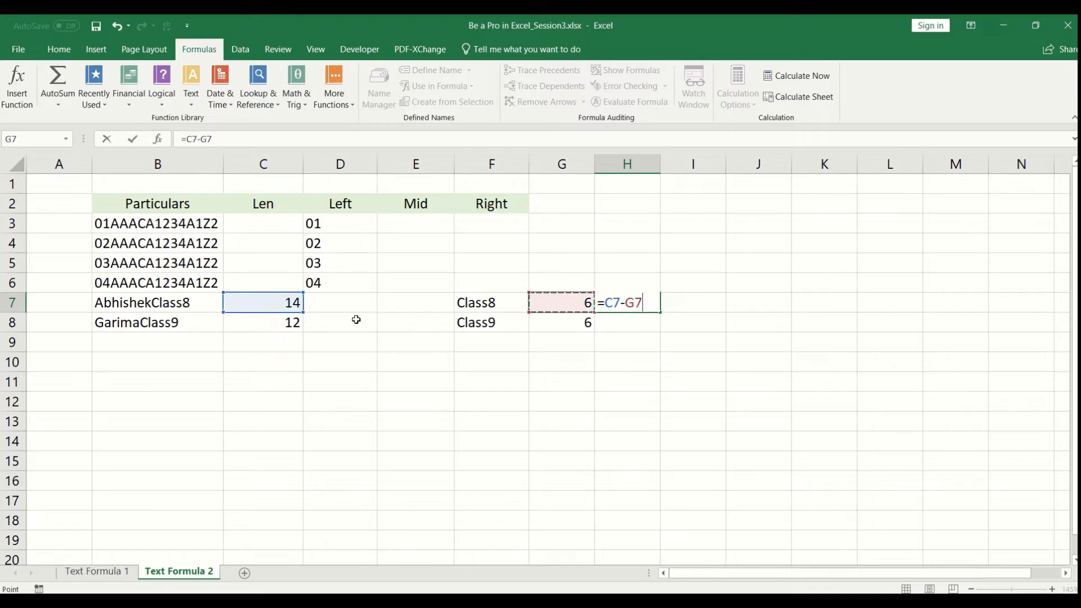
key("Return")
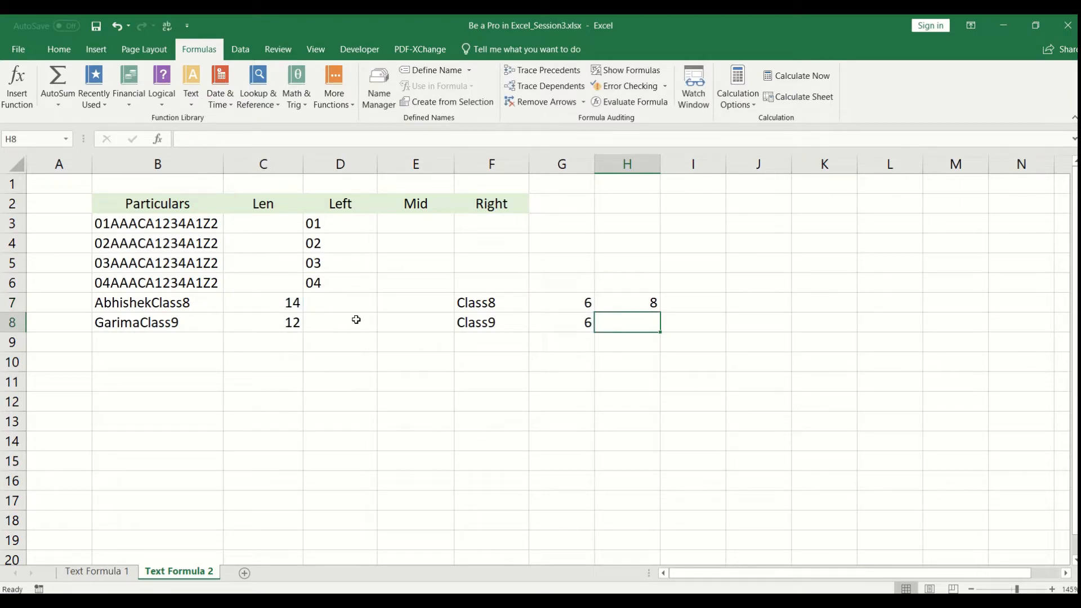
- Copy the subtraction formula from H7 to H8 and check it in H7
key("Up")
key("ctrl+c")
key("Down")
key("ctrl+v")
key("Up")
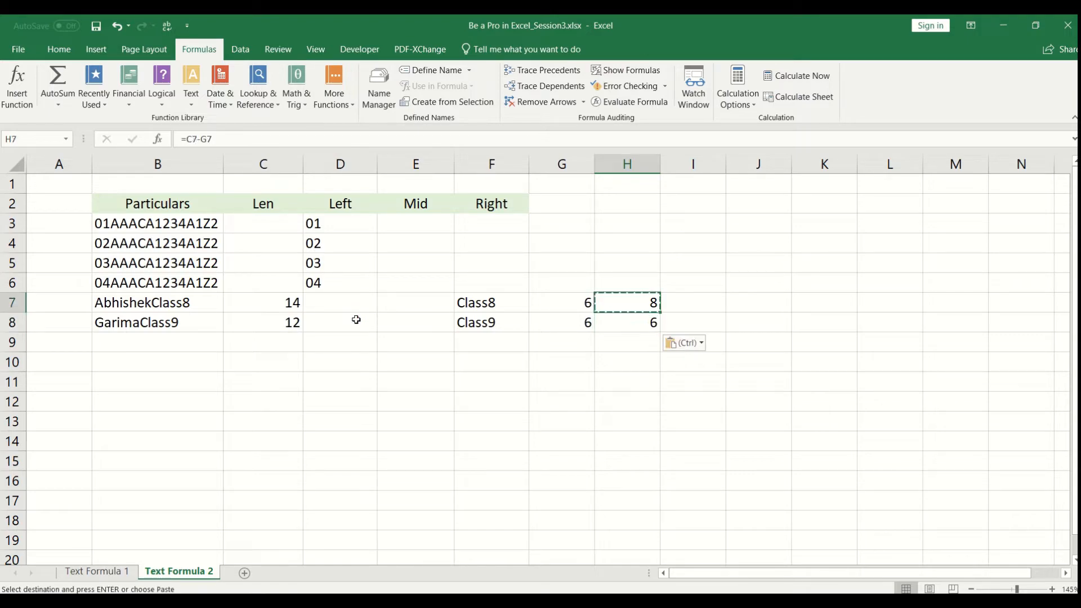
key("F2")
key("Escape")
key("Down")
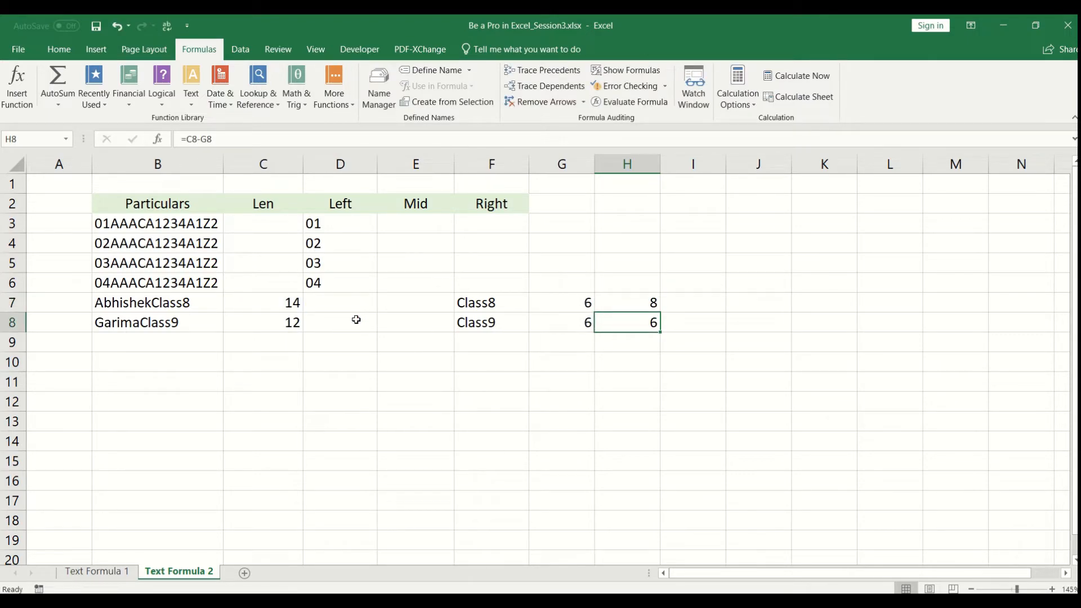
- Enter the formula =LEFT(B7,8) in cell D7 to extract the name from B7
key("Left")
key("Left")
key("Left")
key("Left")
key("Up")
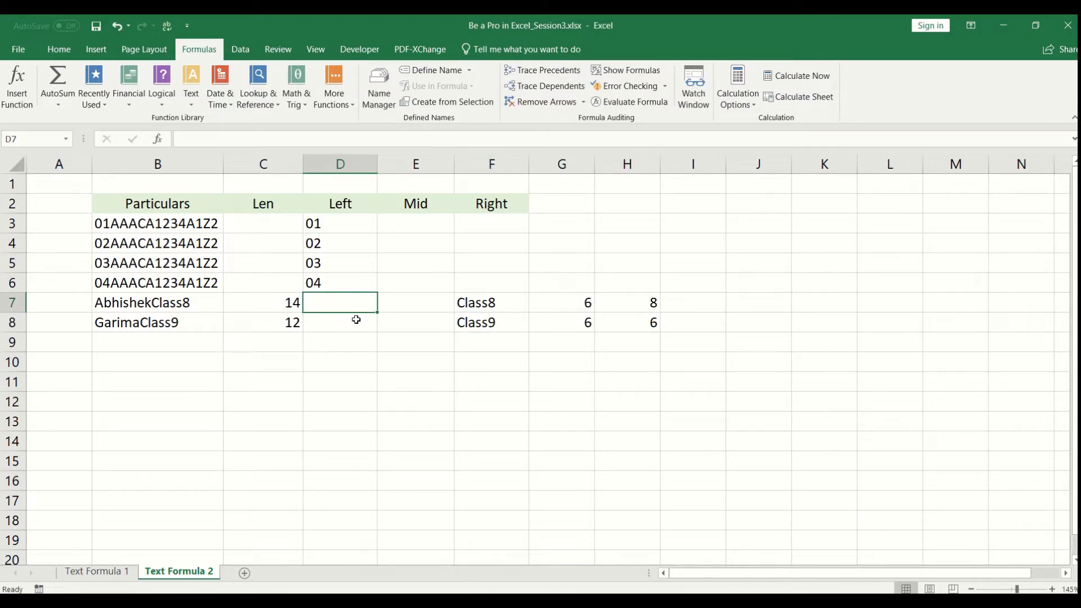
type("=left")
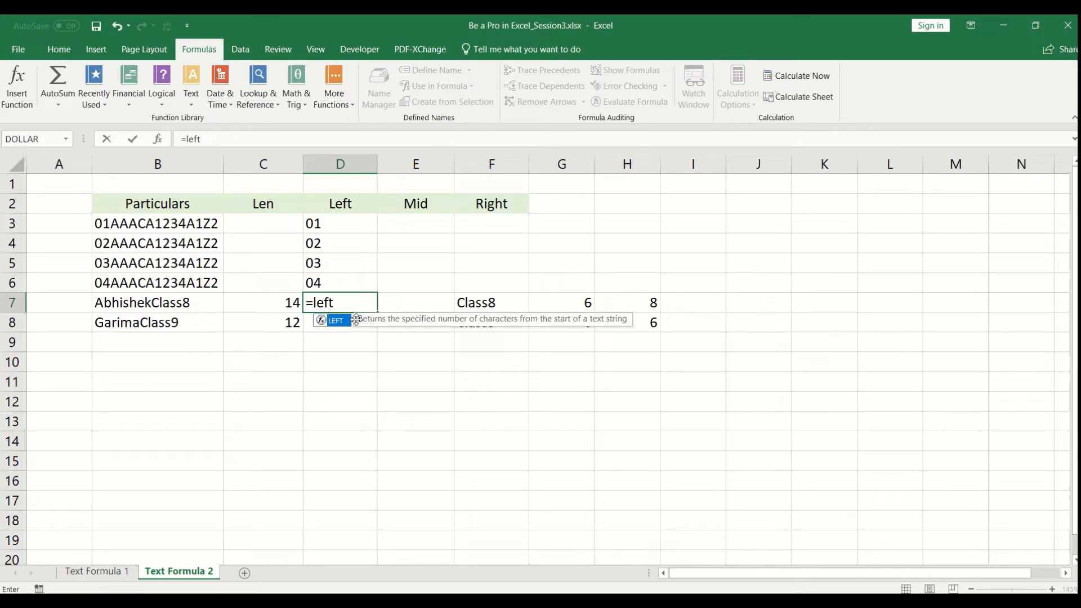
type("(")
left_click(172, 305)
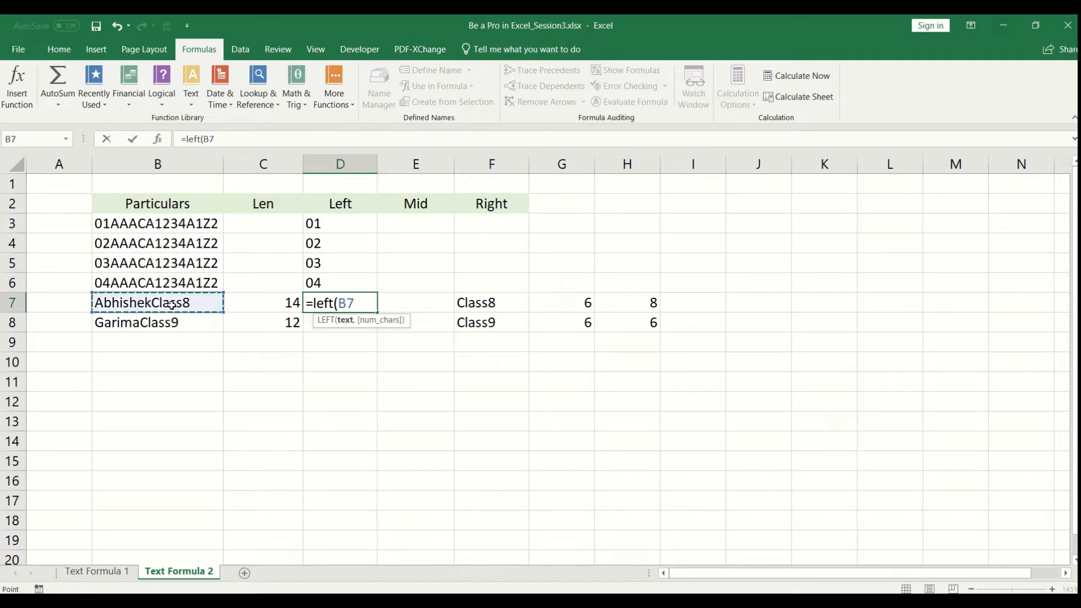
type(",")
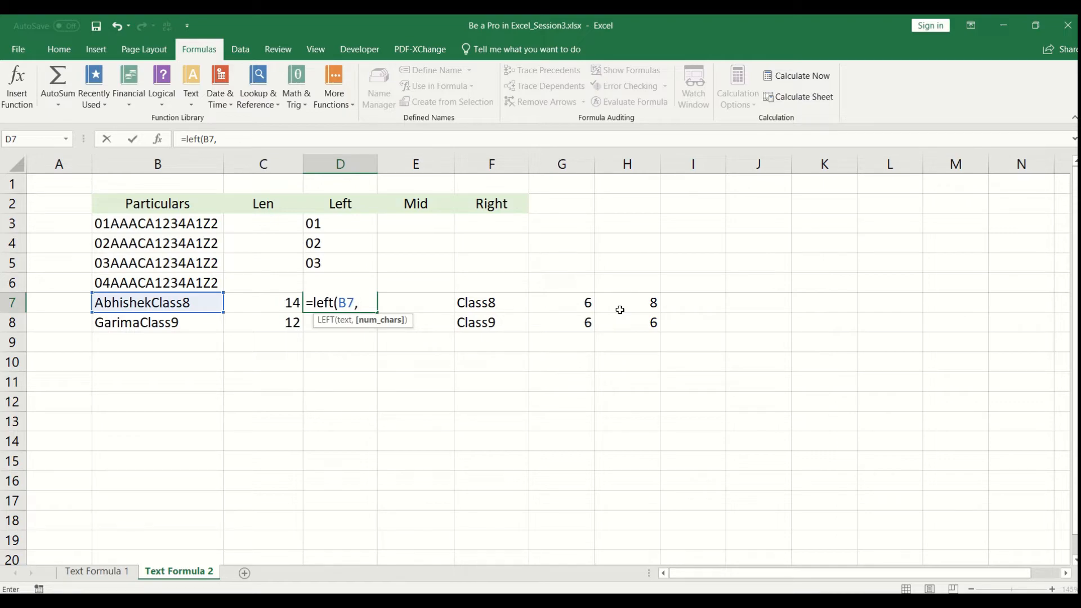
type("8)")
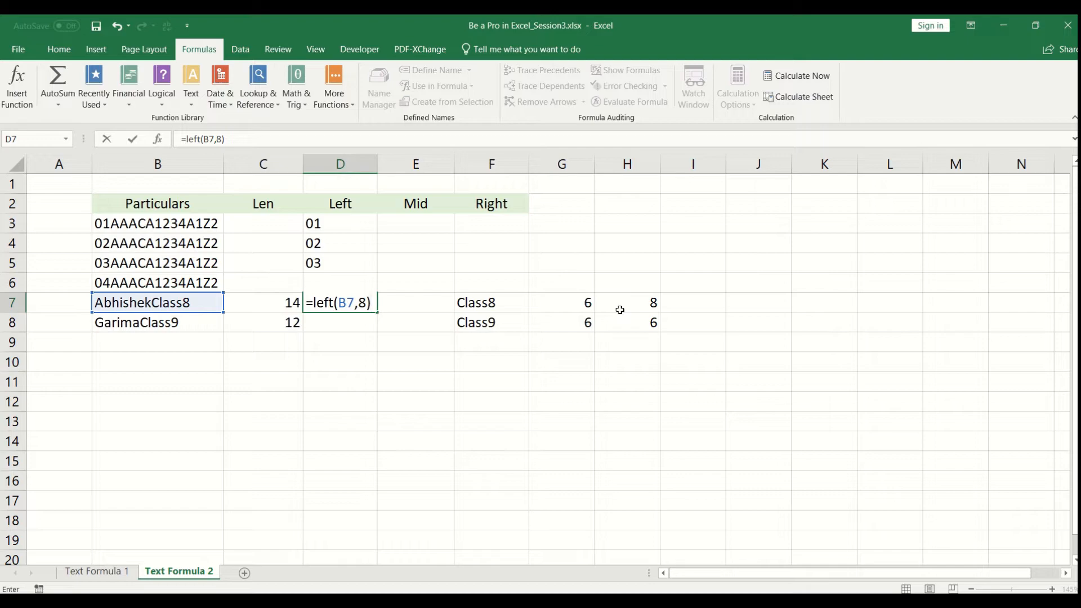
key("Return")
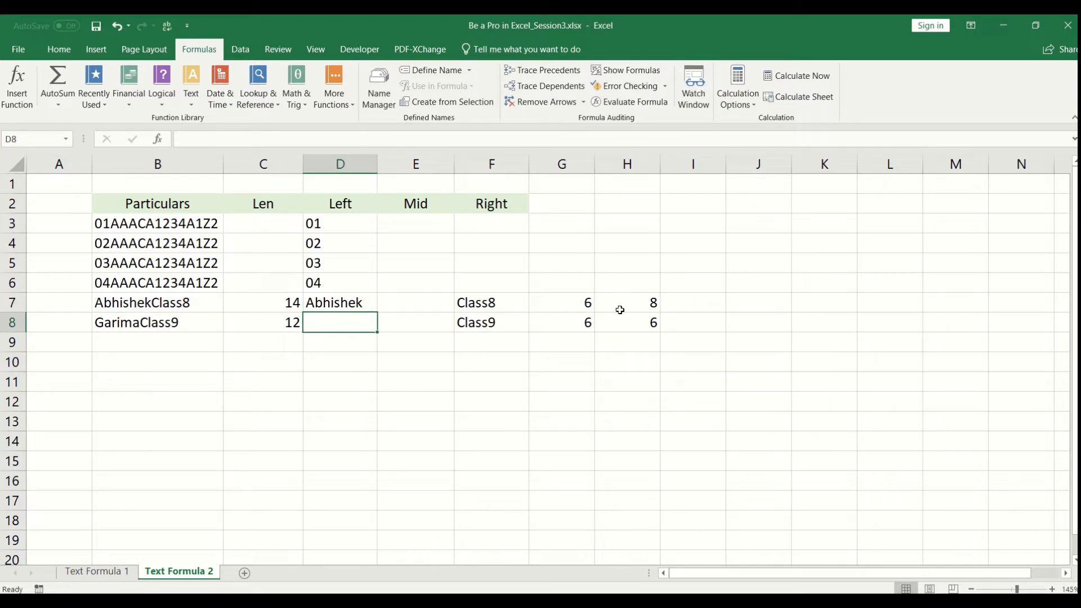
- Fill the LEFT formula down from D7 to D8 and set its number of characters in D8 to 6
key("shift+Up")
key("ctrl+d")
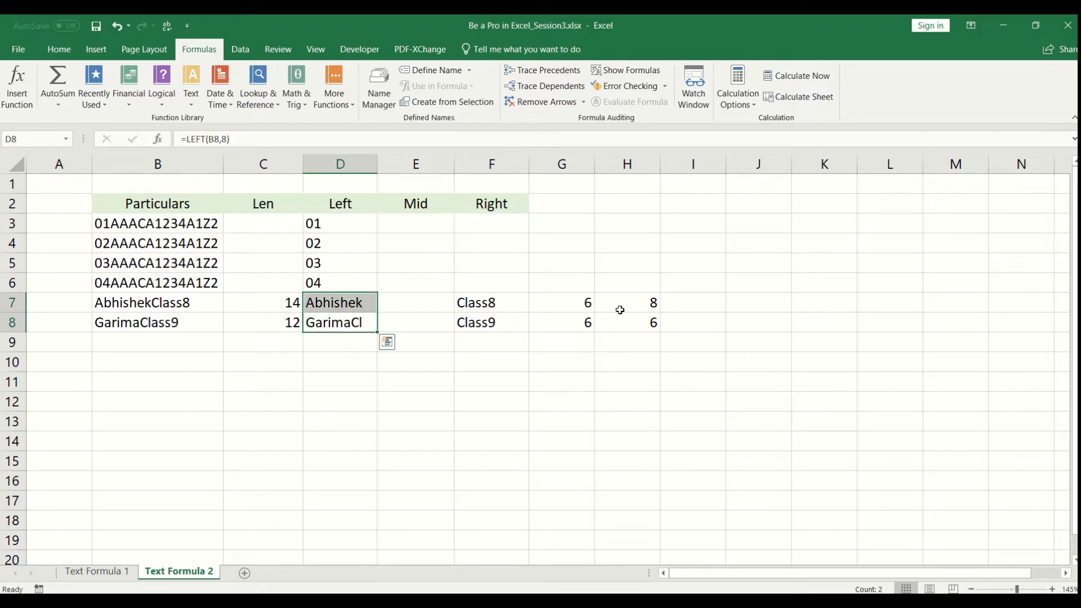
key("shift+Down")
key("F2")
key("Left")
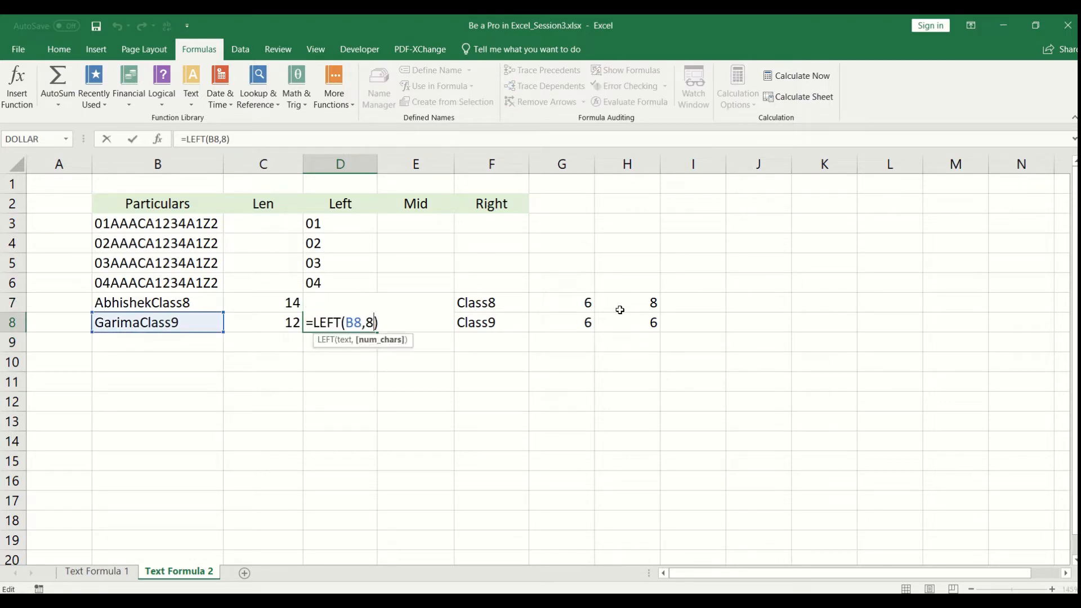
key("BackSpace")
type("6")
key("Return")
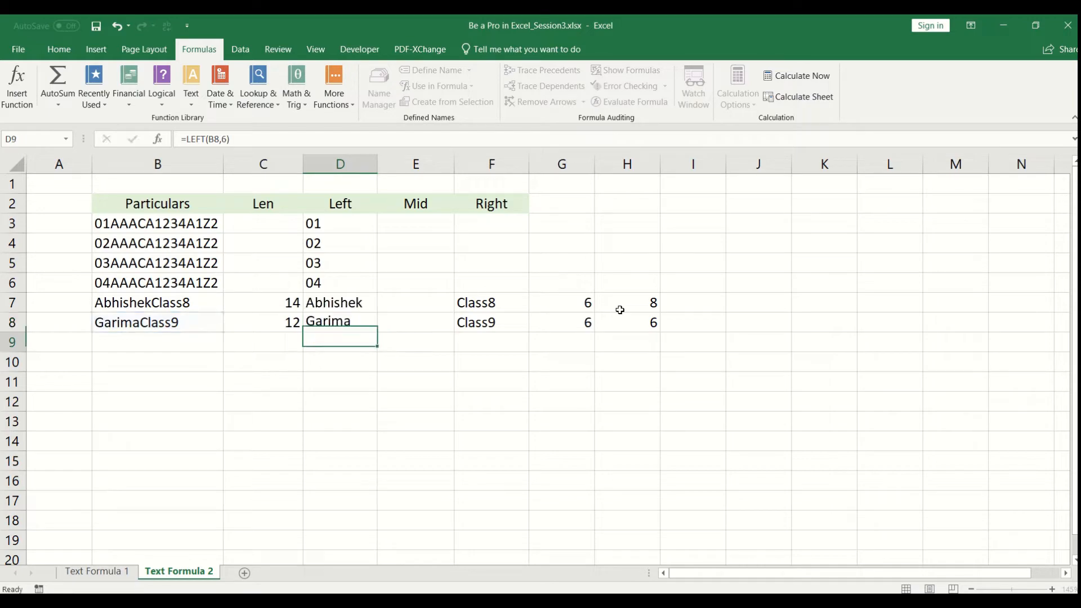
- Review the LEFT formulas in D7 and D8, comparing the number of characters each one uses
key("Up")
key("Up")
key("F2")
key("Return")
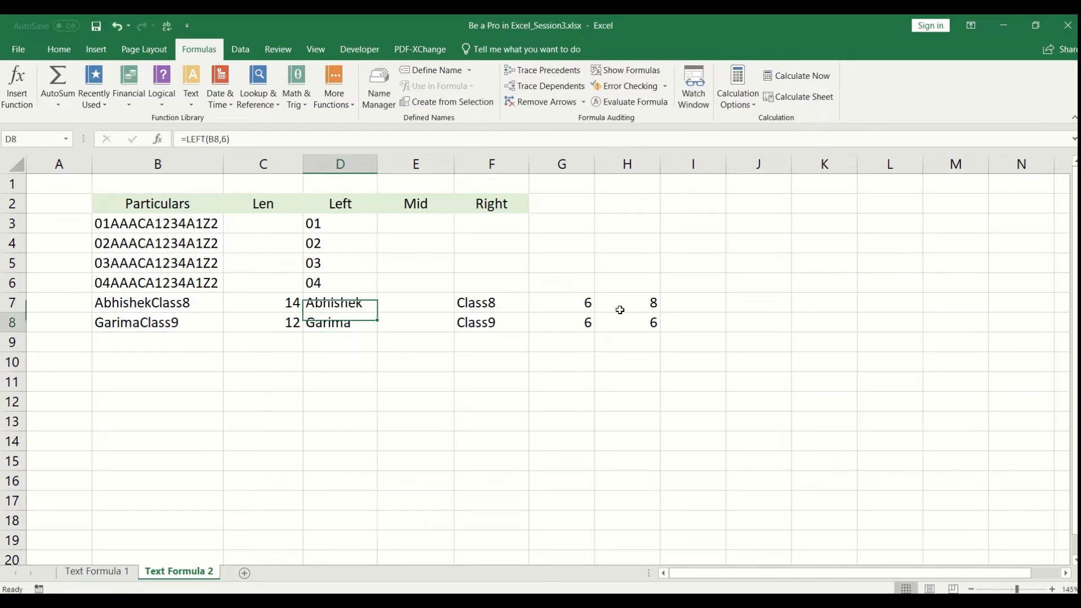
key("F2")
key("Escape")
key("Up")
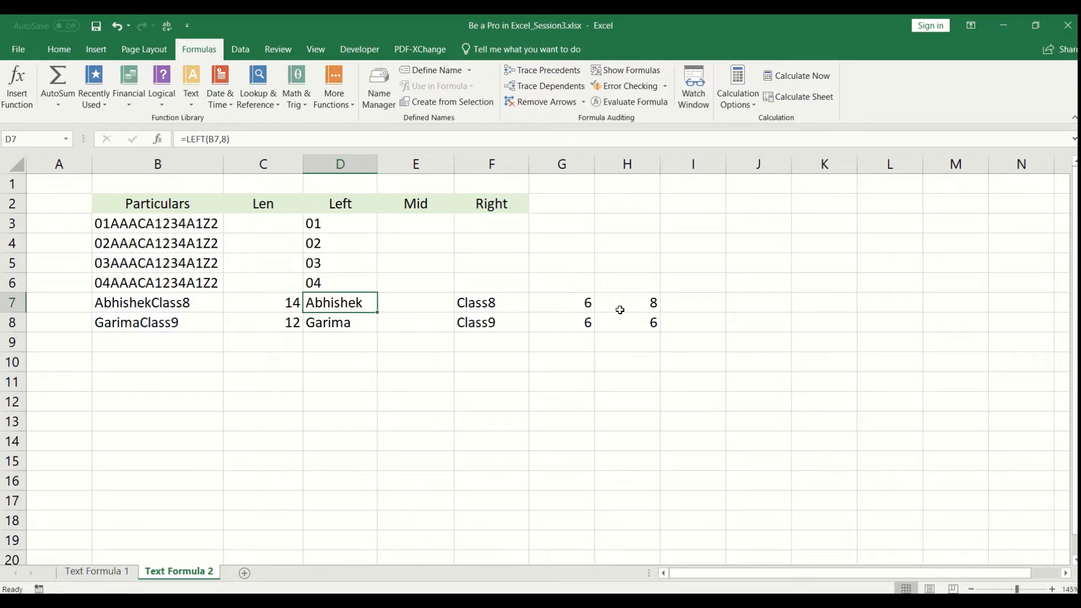
key("Right")
key("F2")
key("Escape")
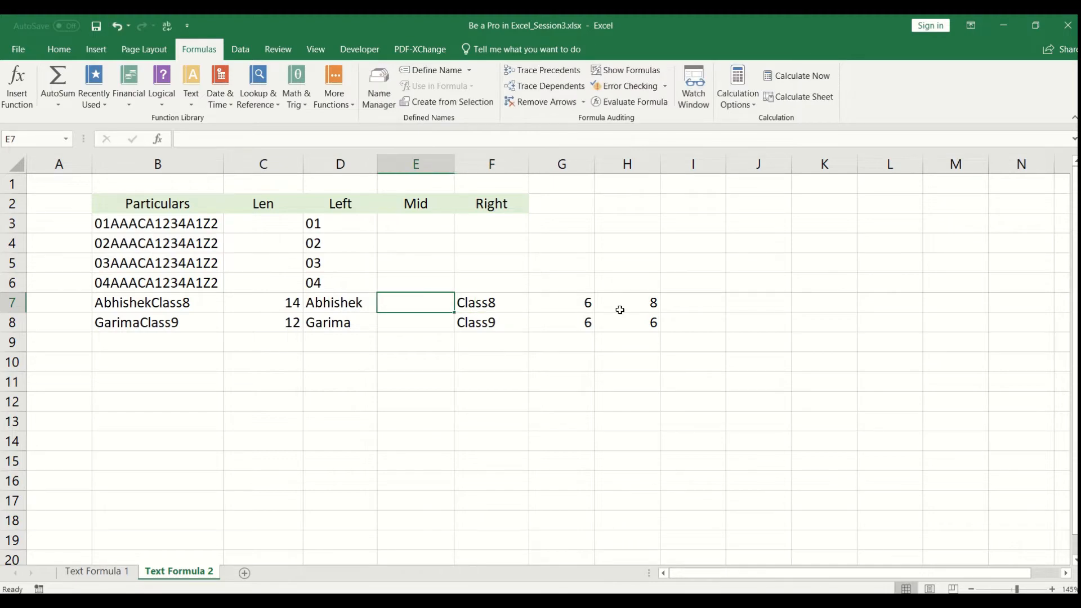
- Replace the fixed character count in D7's LEFT formula with a reference to H7, and copy the formula to D8
key("Left")
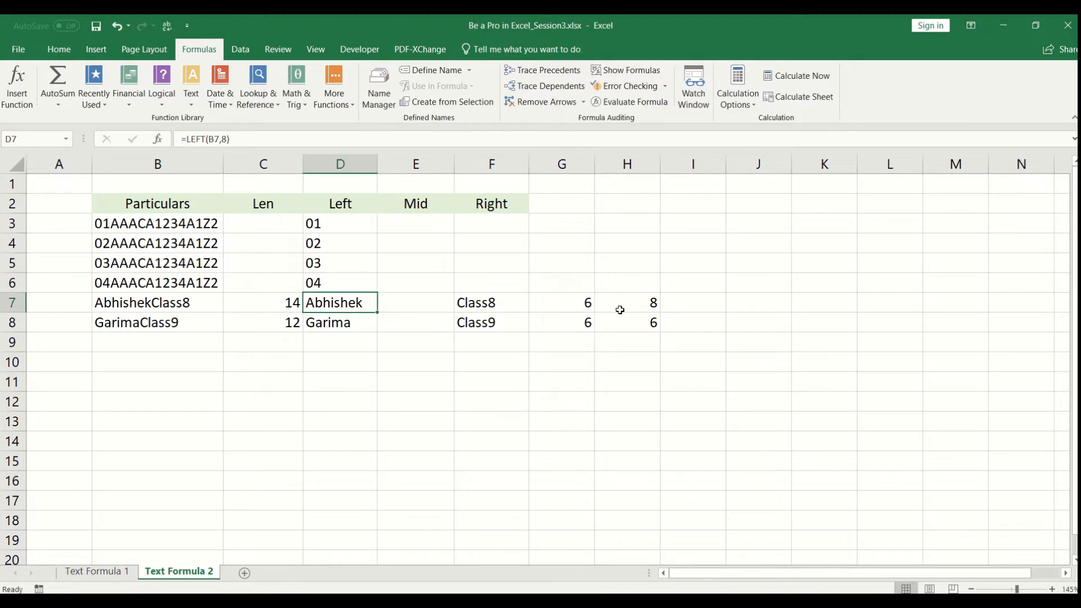
key("F2")
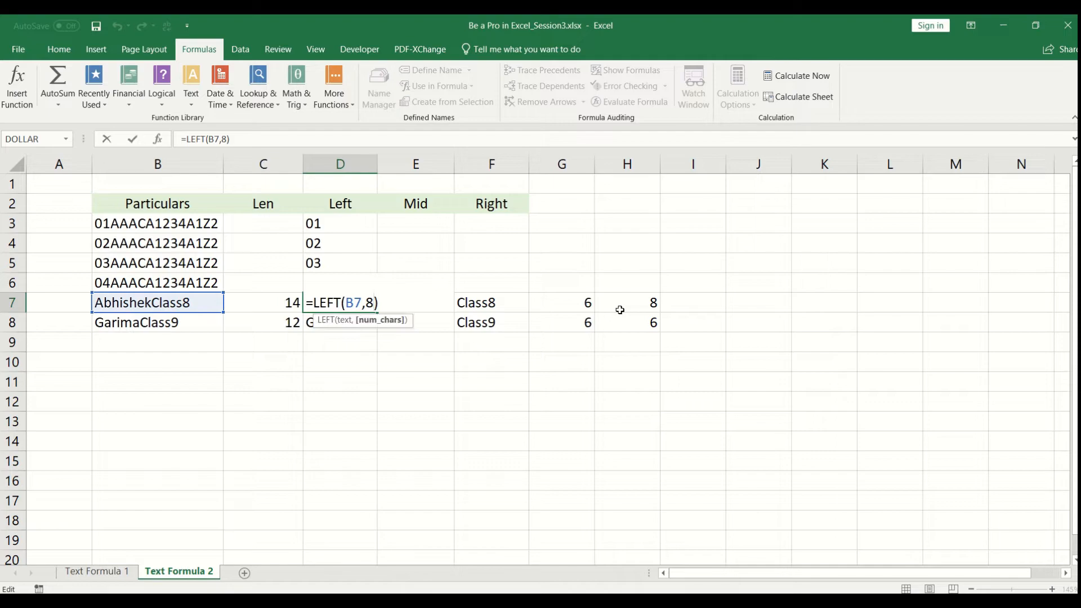
key("BackSpace")
left_click(650, 303)
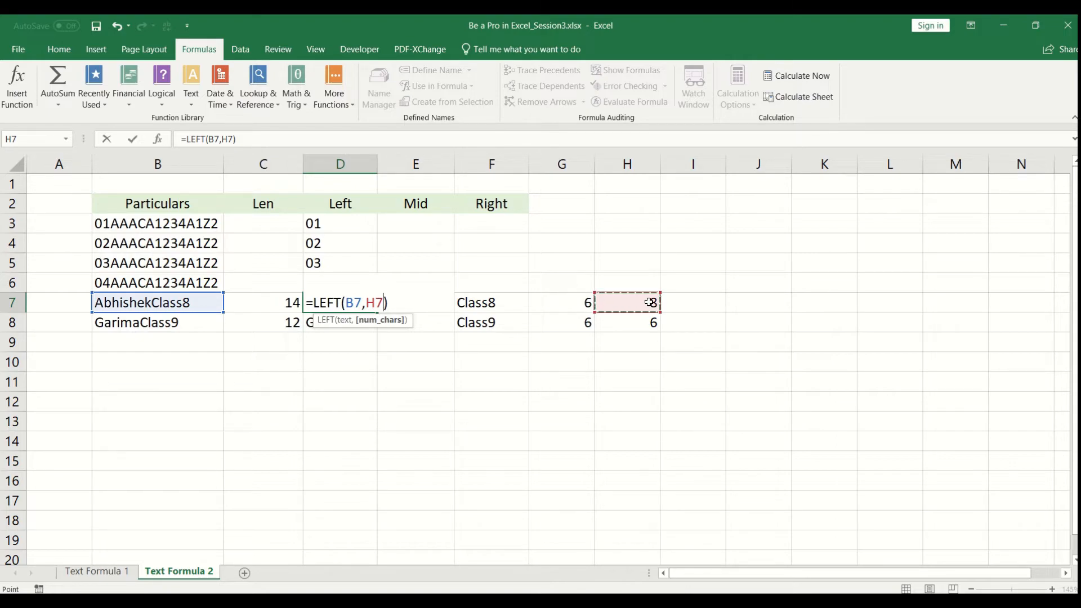
key("Return")
key("Up")
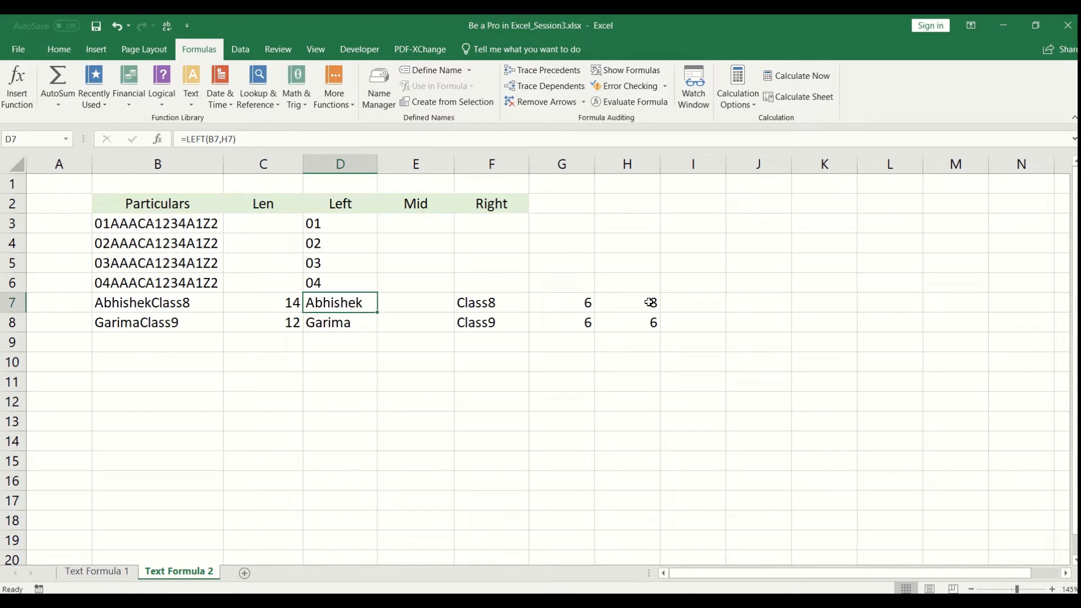
key("ctrl+c")
key("Down")
key("ctrl+v")
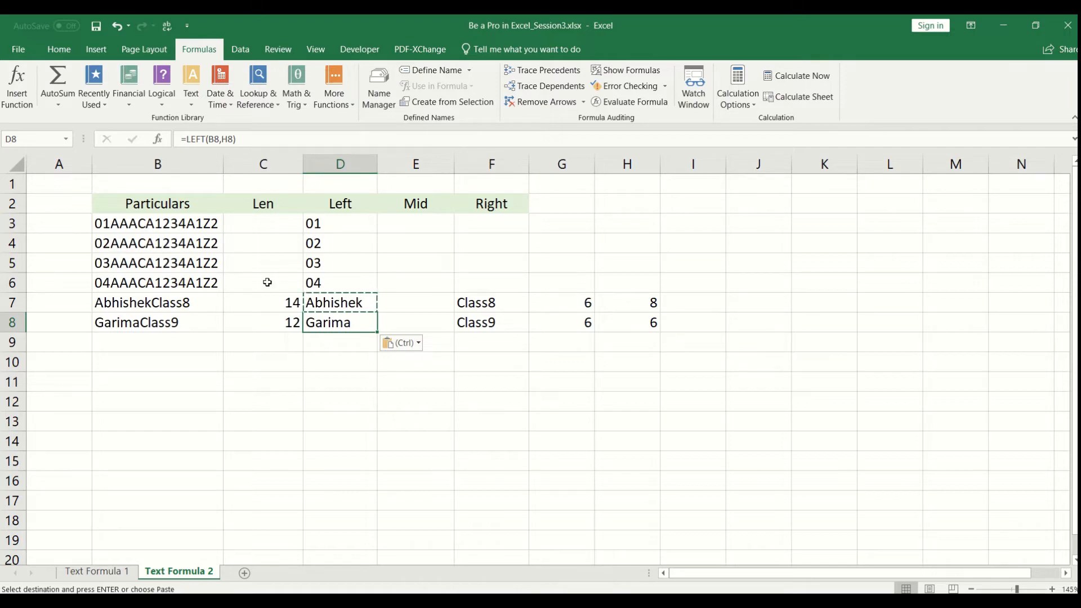
- Convert the LEFT formulas in D7:D8 to static values by pasting them over themselves as values
left_click_drag(333, 303, 345, 322)
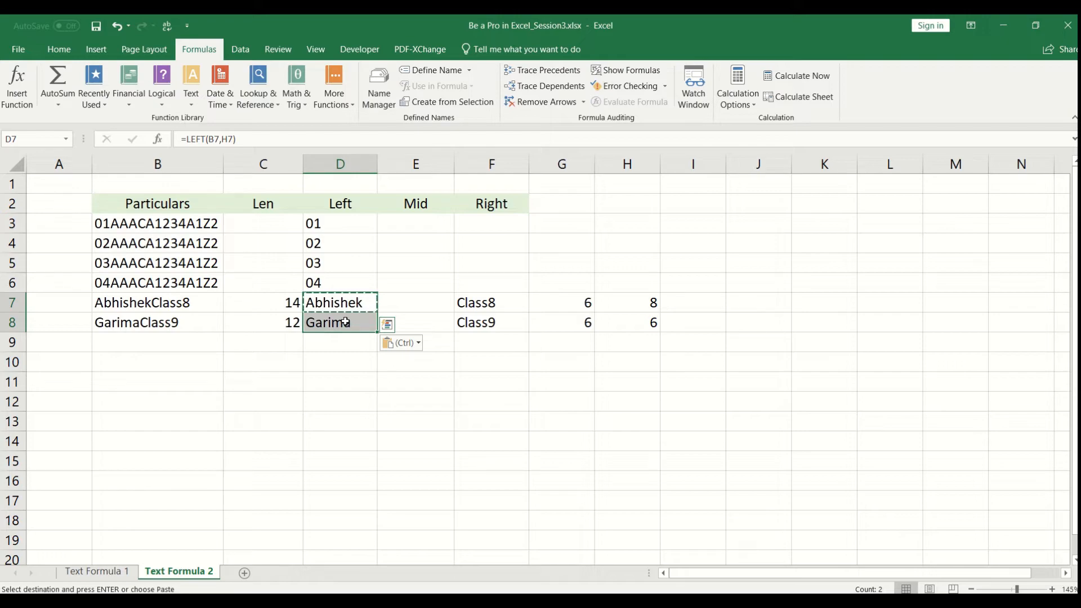
key("alt+e")
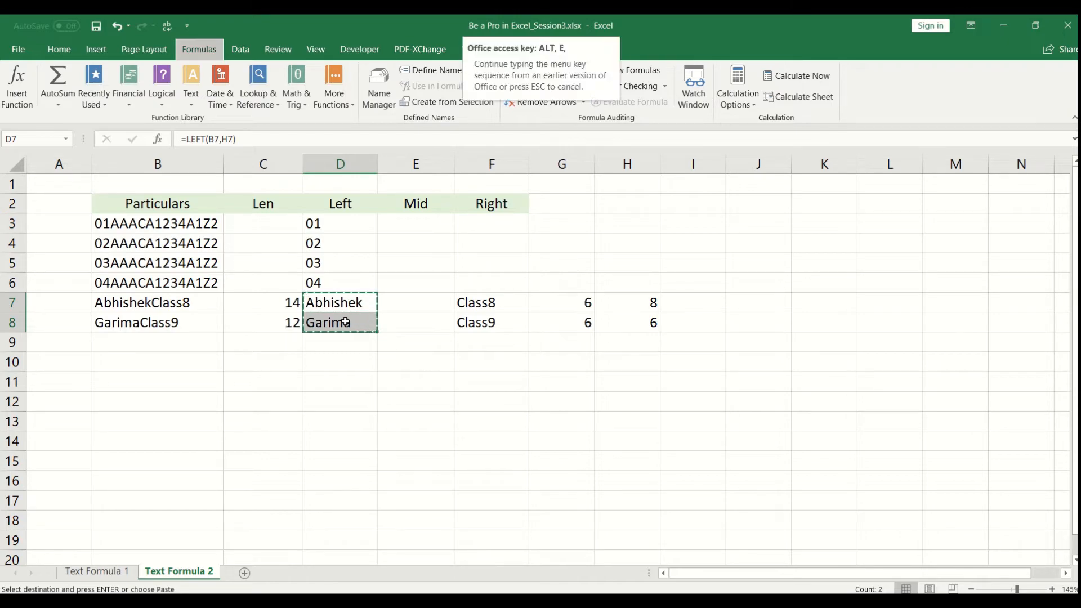
key("s")
key("v")
key("Return")
- Inspect the contents of D7 and D8 to see whether they hold plain text or formulas
key("F2")
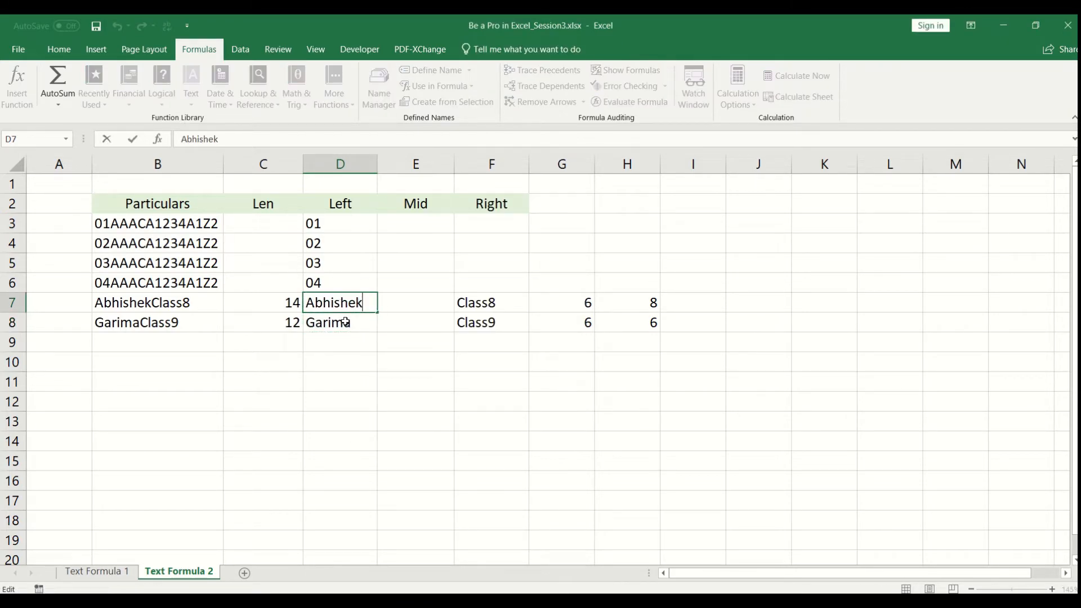
key("Return")
key("F2")
key("Escape")
key("Up")
key("F2")
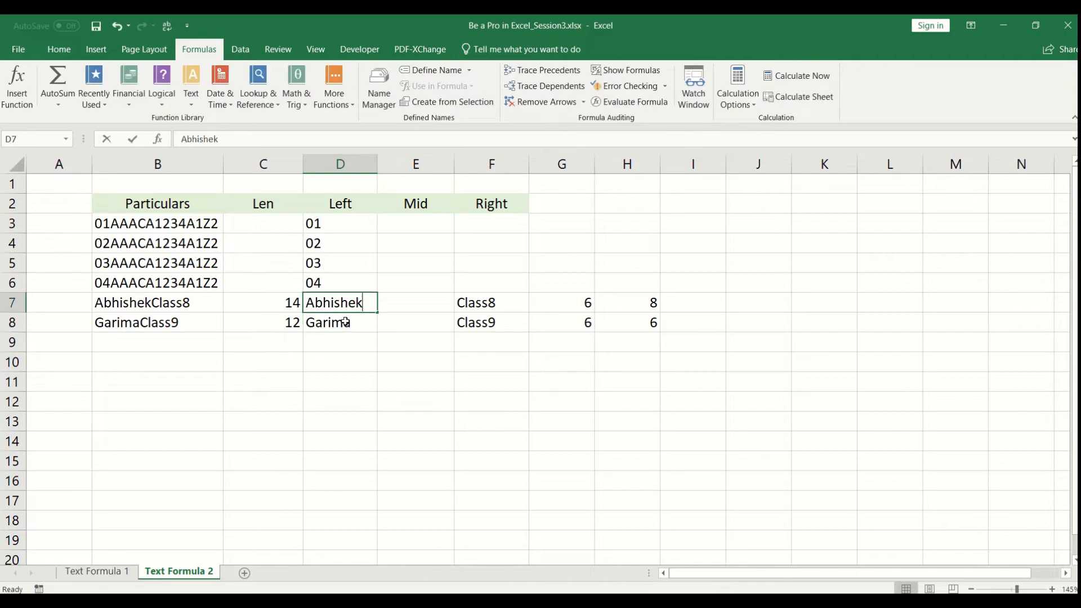
key("Return")
key("F2")
- Clear the helper values and formulas from G7:H8 and return to cell D7
key("Tab")
key("Up")
key("Right")
key("Right")
key("Right")
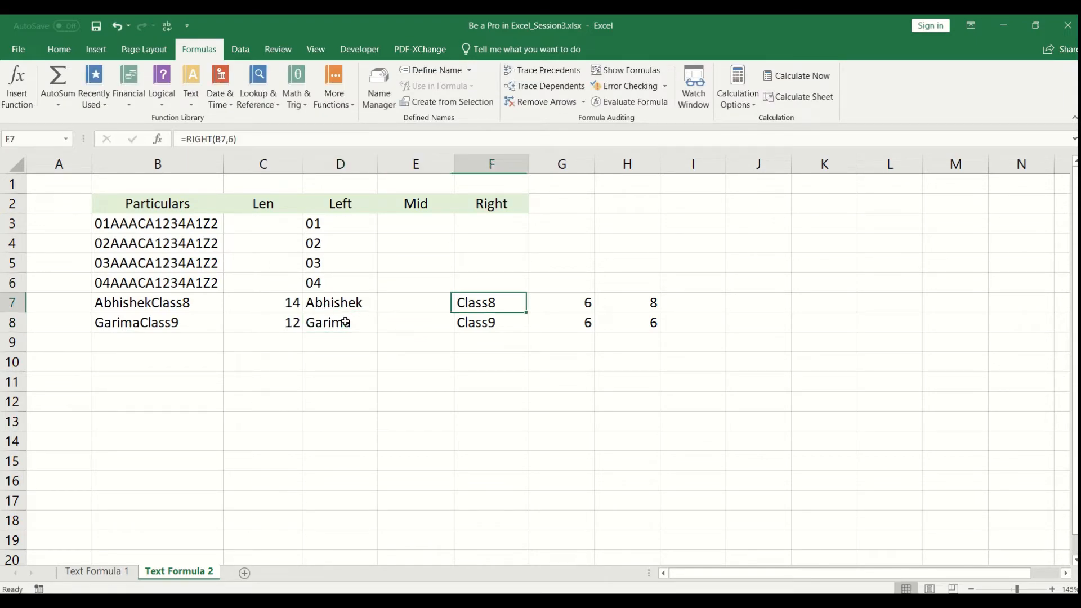
key("shift+Down")
key("shift+Left")
key("Delete")
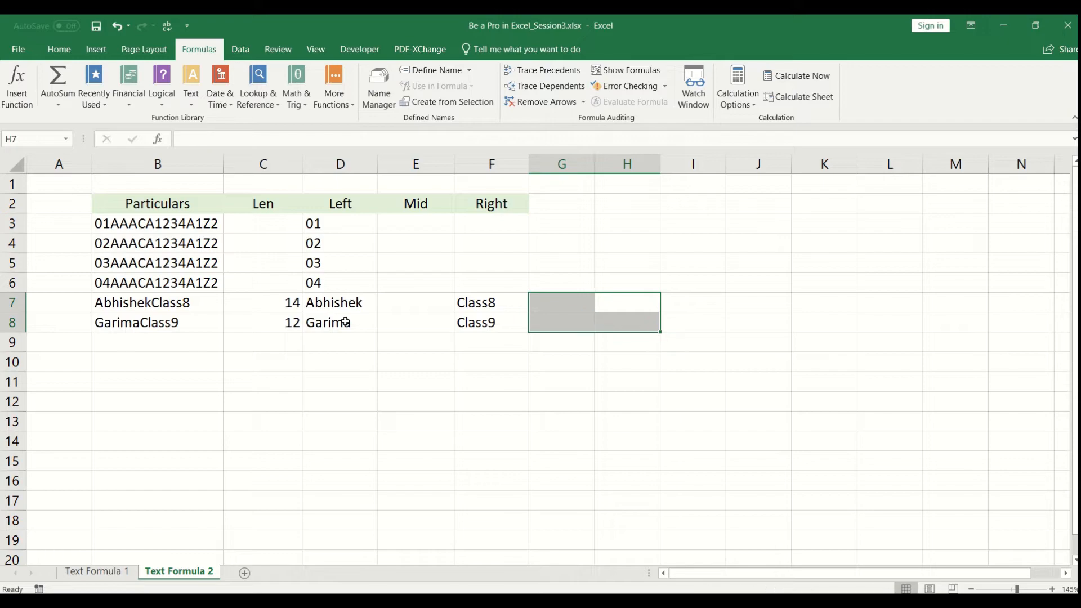
key("Left")
key("Left")
key("Left")
key("Left")
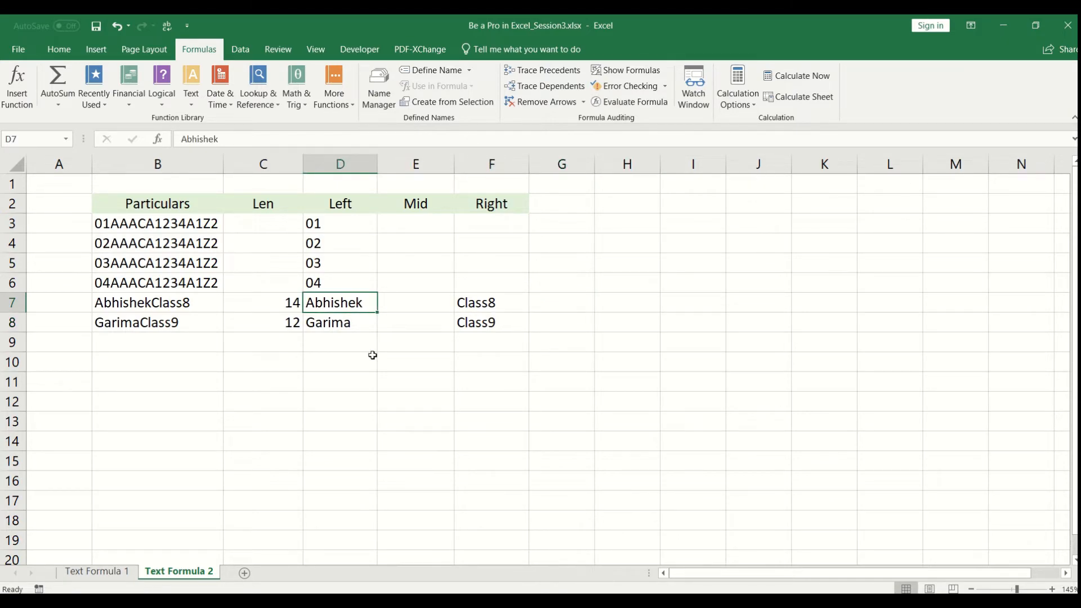
- Review the Particulars entries in B3:B8 and the LEN, LEFT and RIGHT cells in row 7
left_click_drag(178, 228, 184, 323)
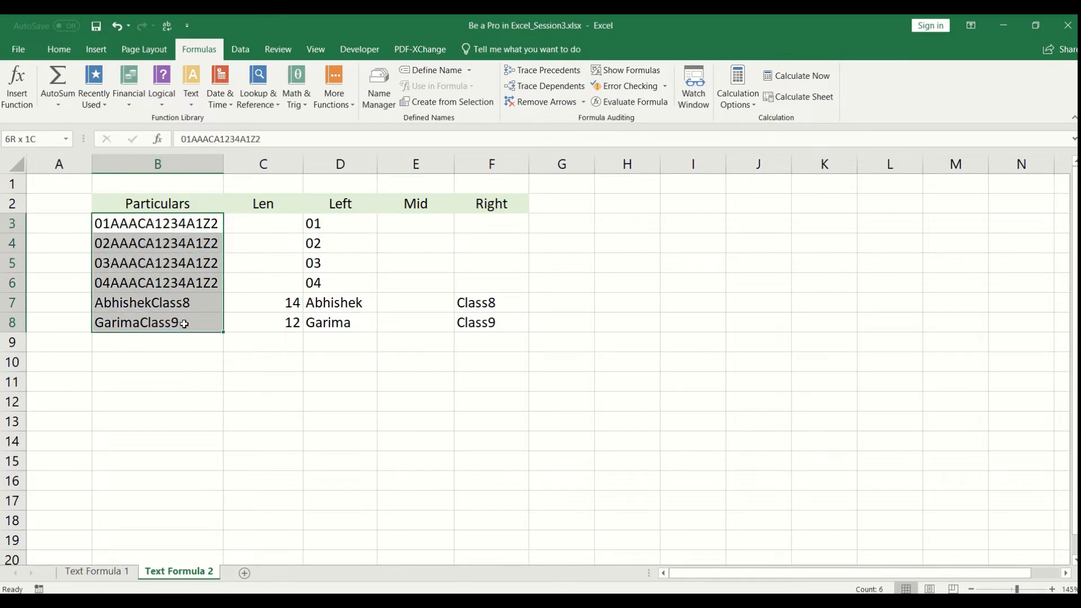
left_click(251, 303)
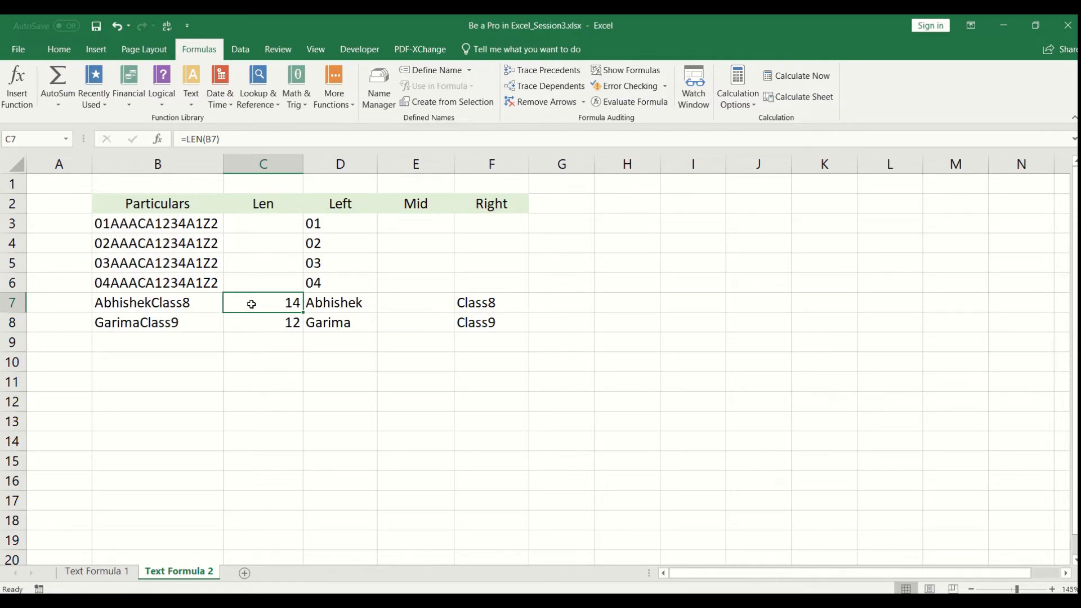
key("Right")
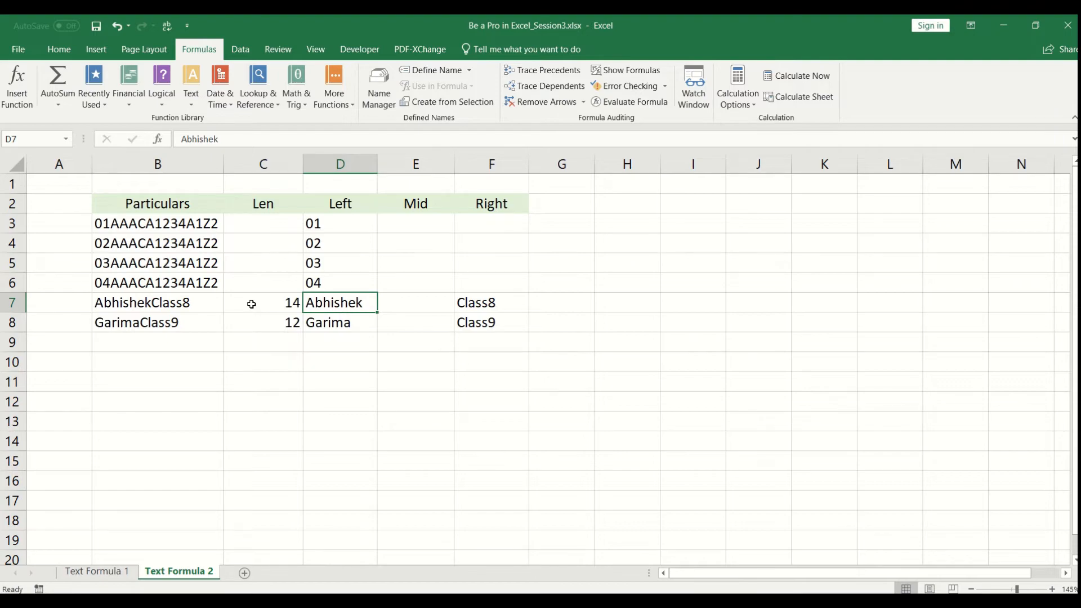
key("Right")
key("Right")
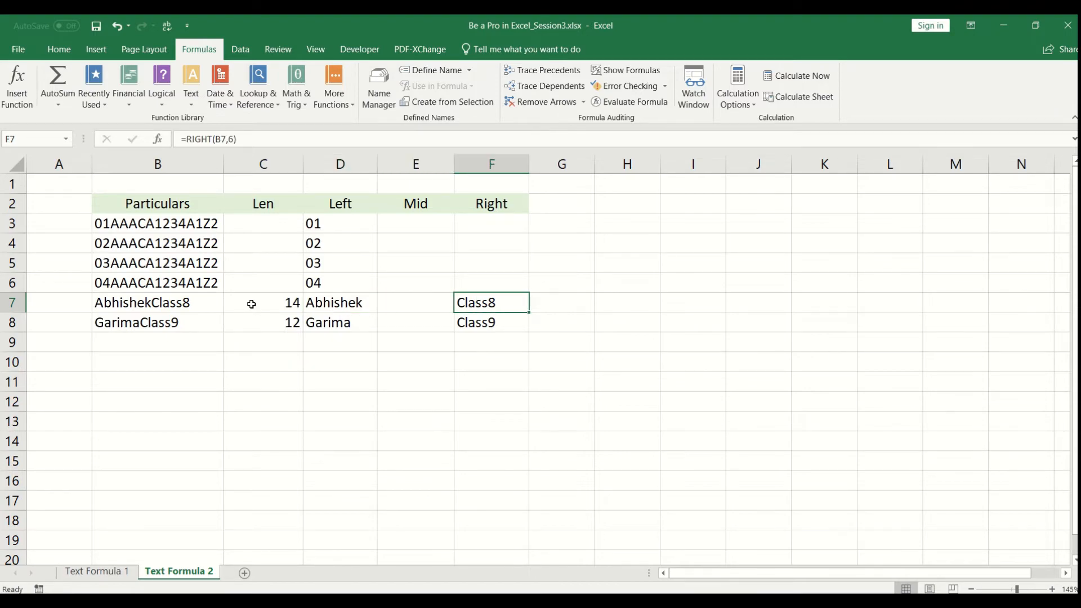
- Examine the code in B3 alongside row 3's Len, Left and Mid cells to plan the middle-text extraction
key("Left")
key("Up")
key("Up")
key("Up")
key("Up")
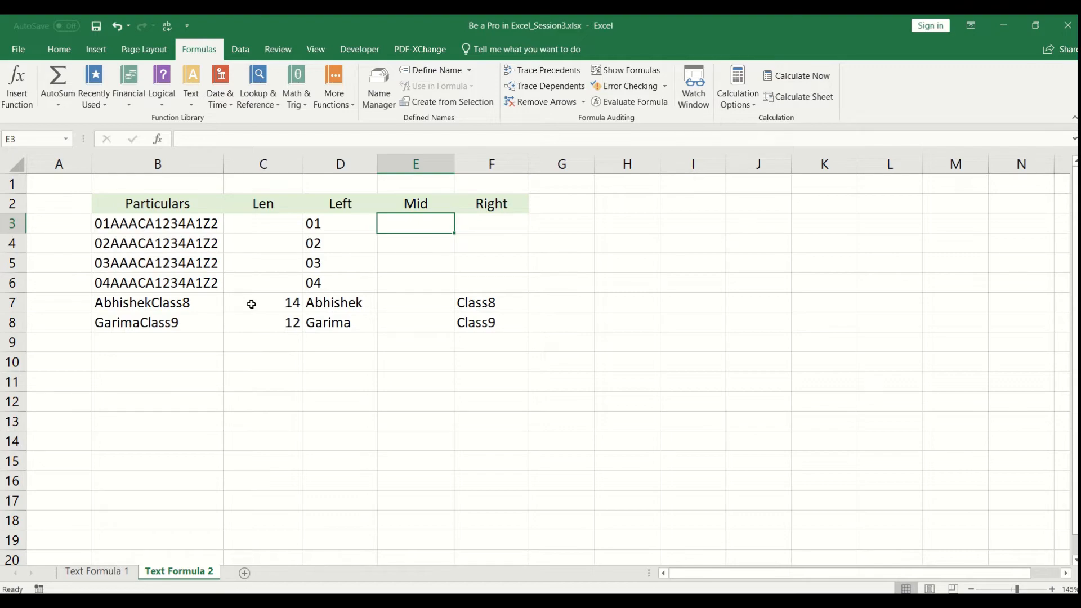
key("Left")
key("Left")
key("Left")
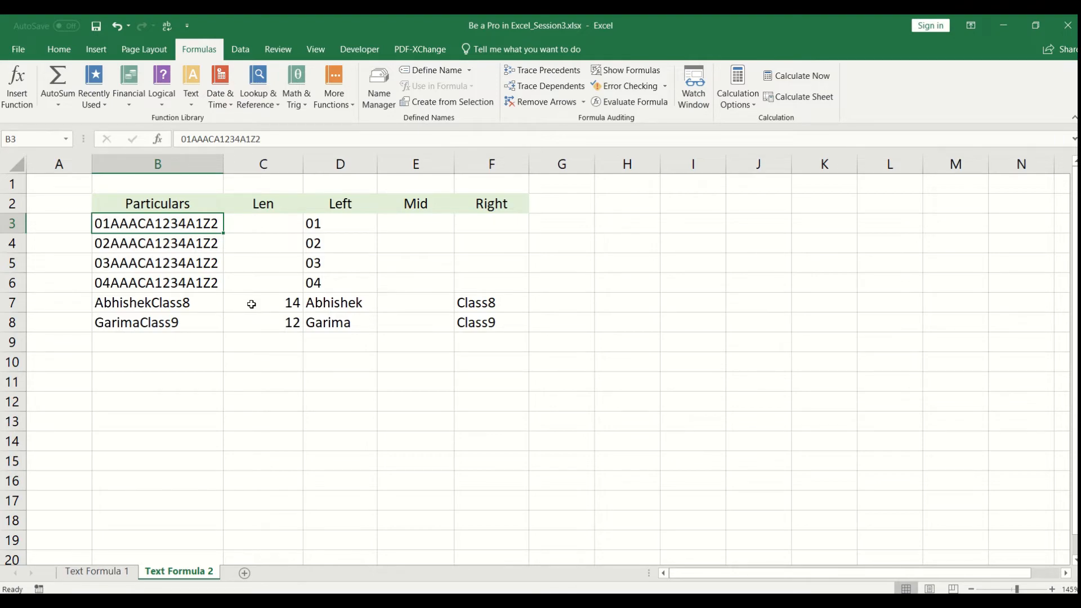
key("Right")
key("Right")
key("Right")
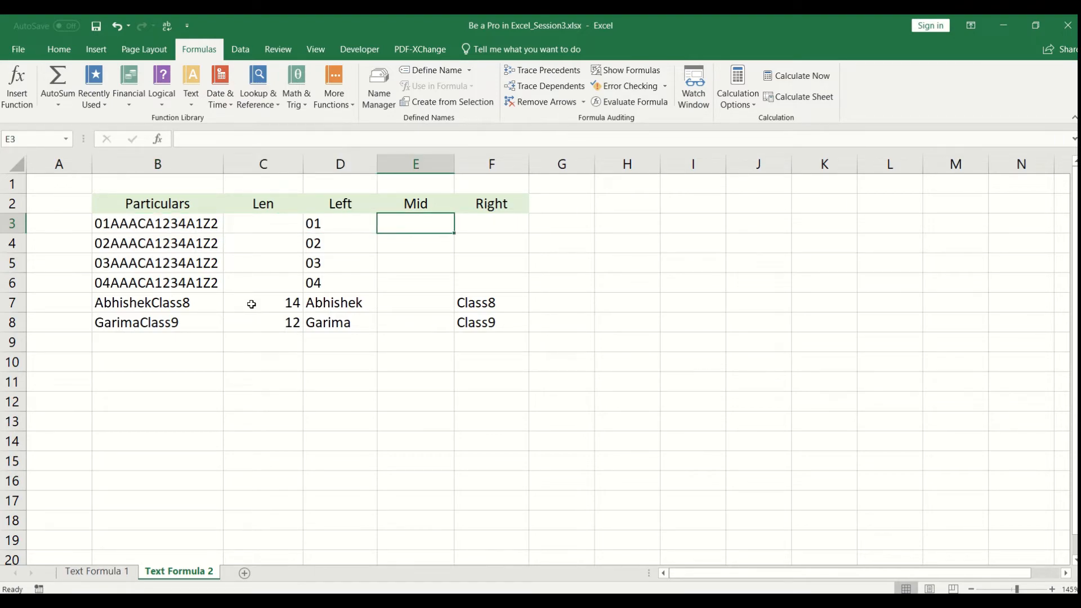
key("Left")
key("Left")
key("Left")
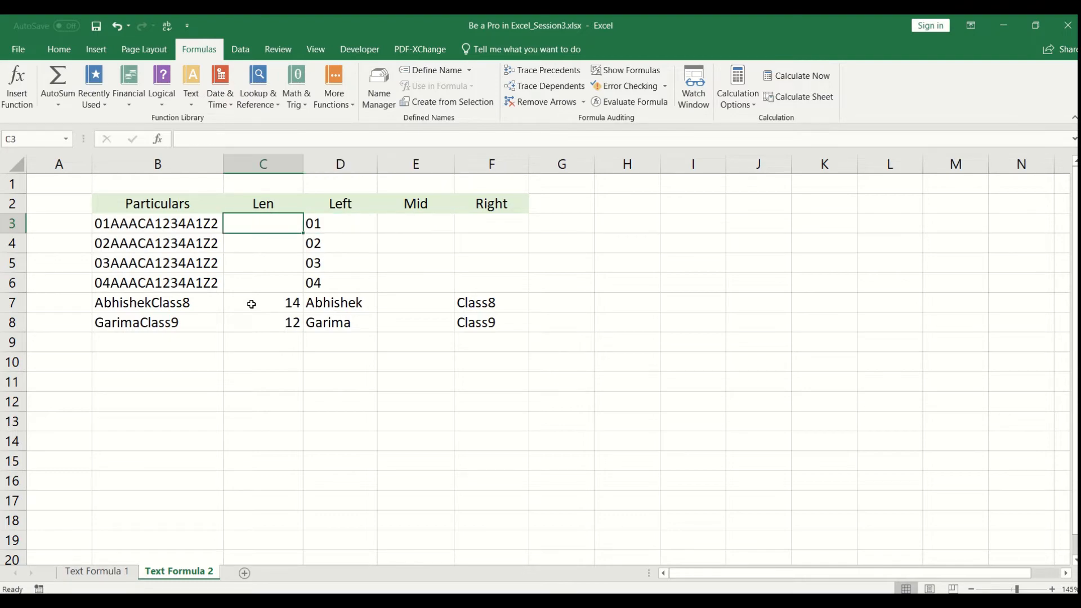
key("Down")
key("Down")
key("Down")
key("Up")
key("Up")
key("Up")
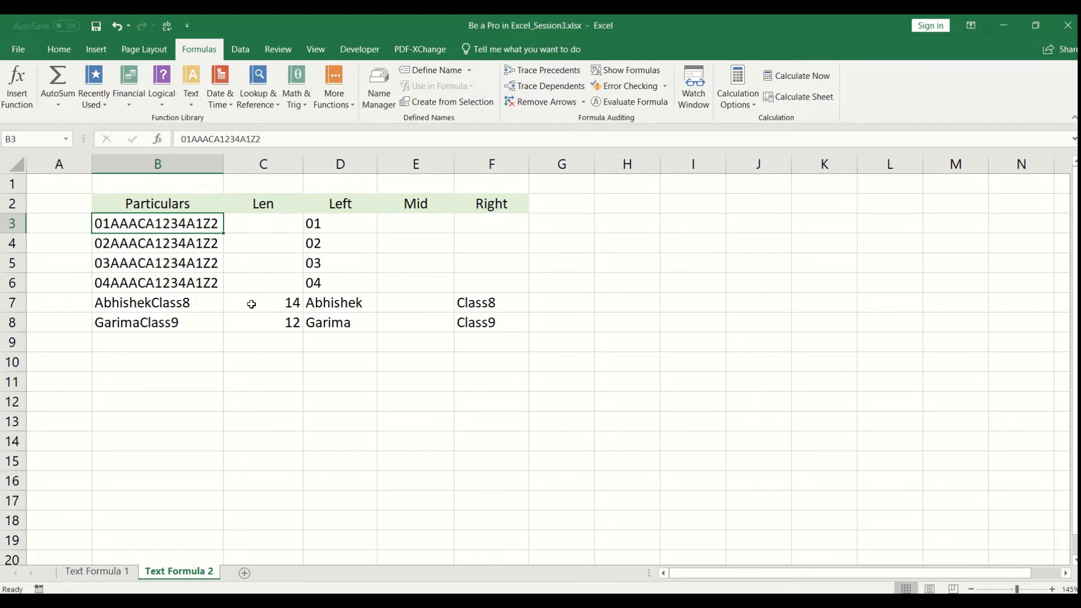
- Enter =MID(B3,3,10) in E3 to extract ten characters of the code starting from the third
key("Right")
key("Right")
key("Right")
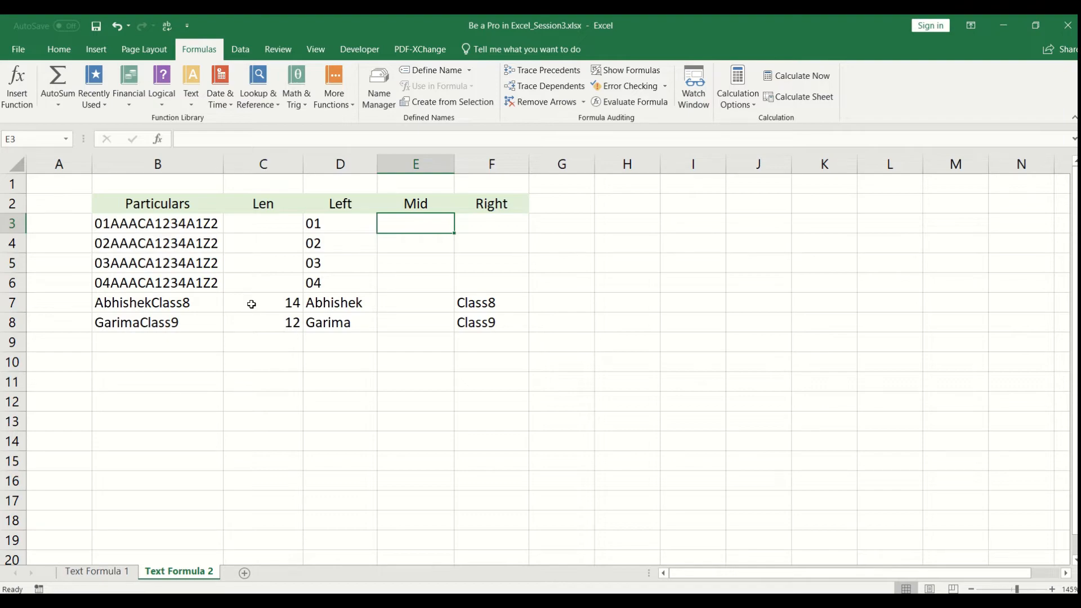
type("=mid")
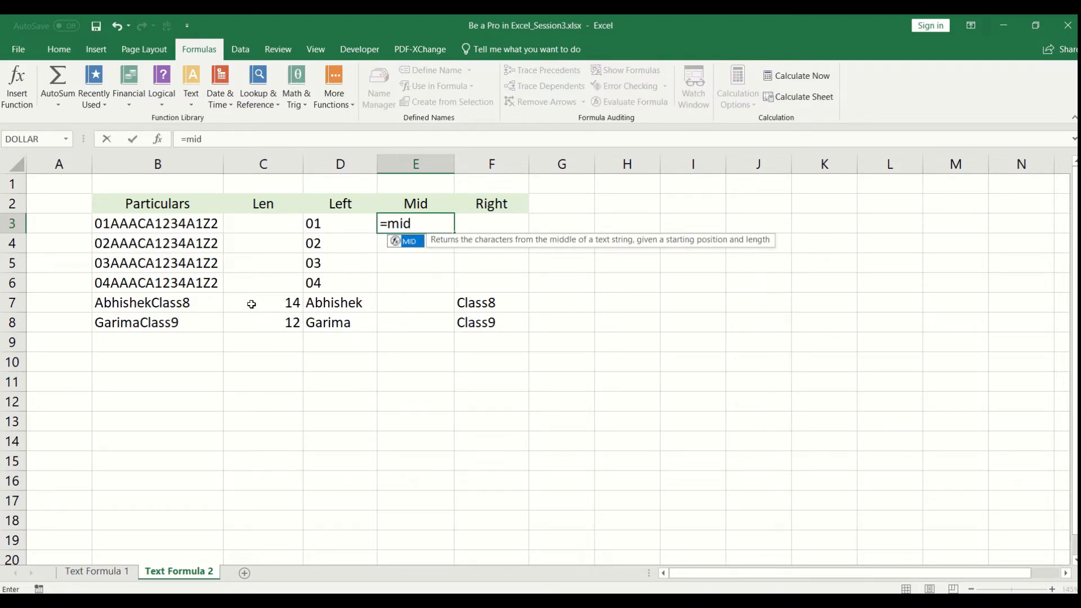
type("(")
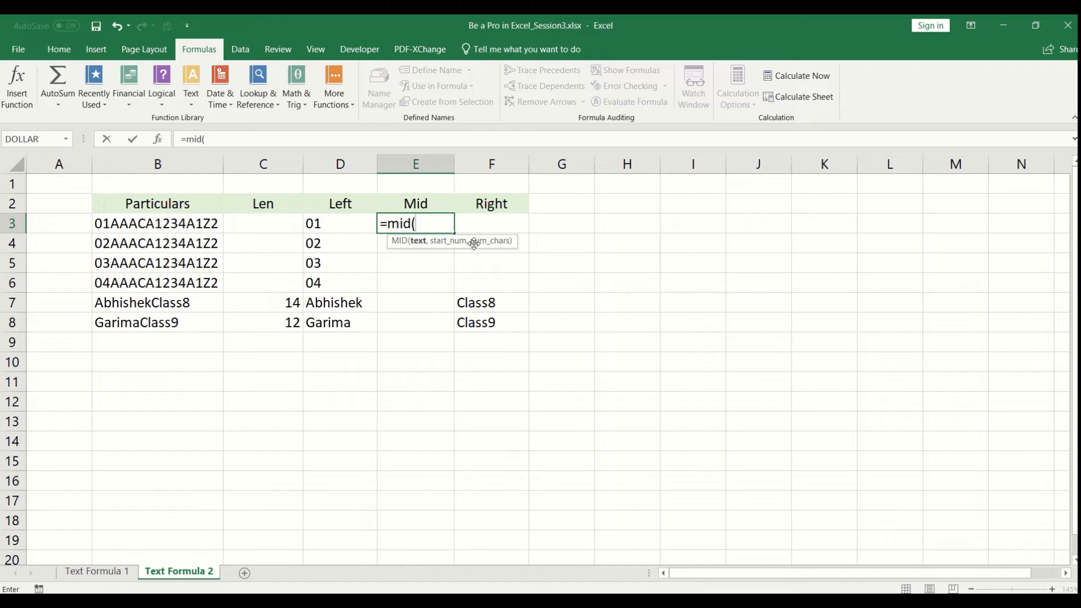
left_click(194, 223)
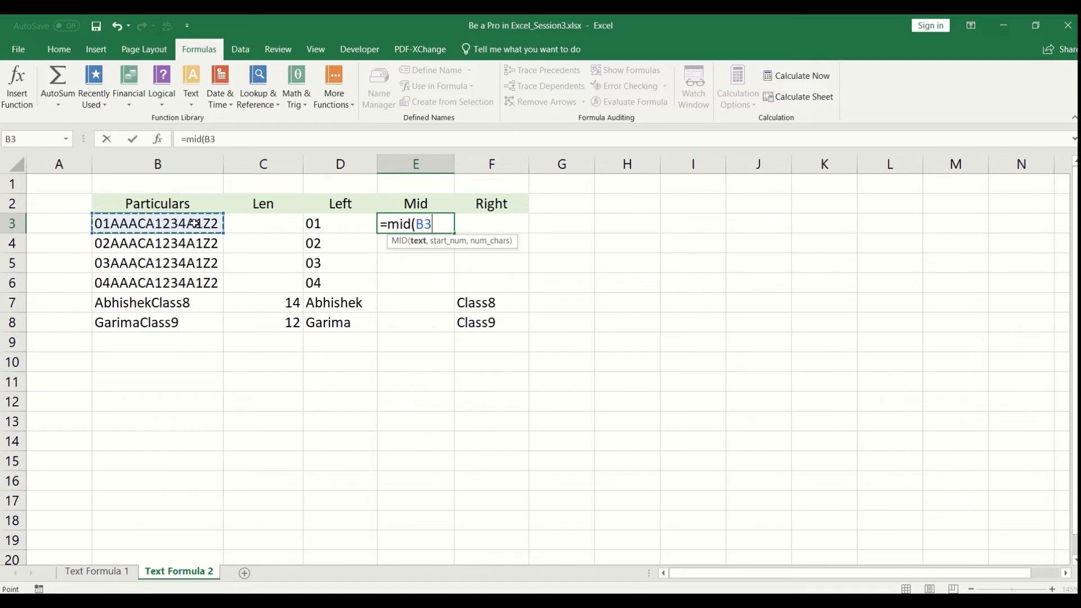
type(",")
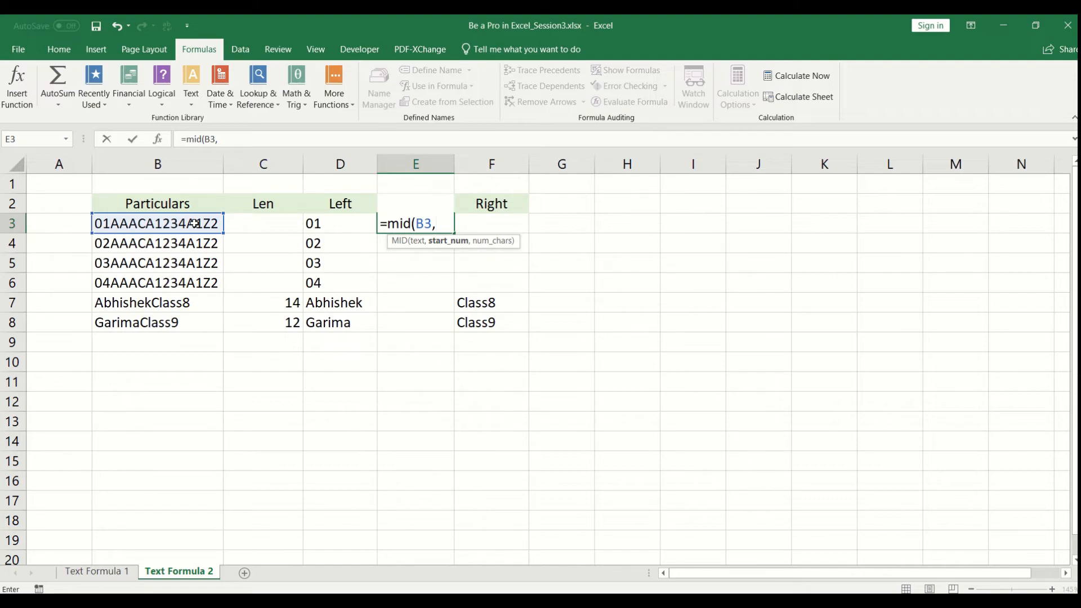
type("3,10")
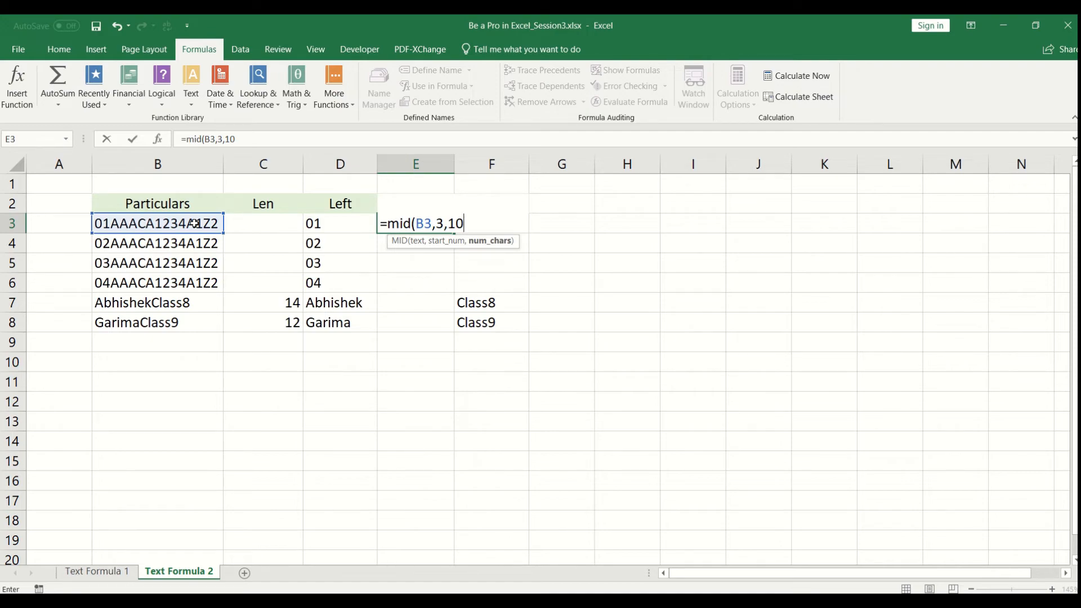
type(")")
key("Return")
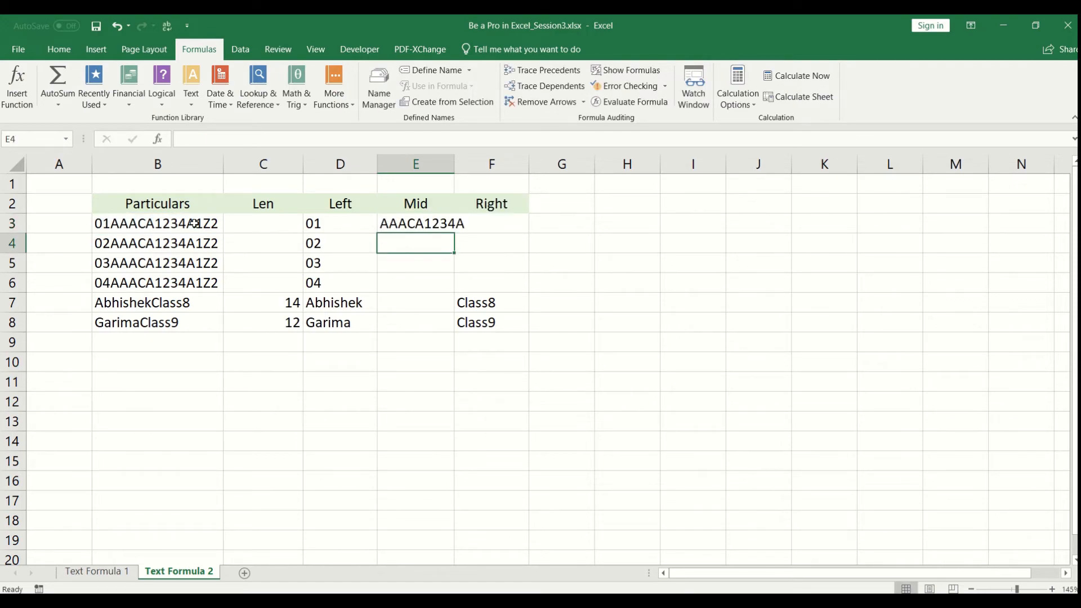
- Compare the MID result in E3 with the source code in B3
key("Up")
key("Left")
key("Left")
key("Left")
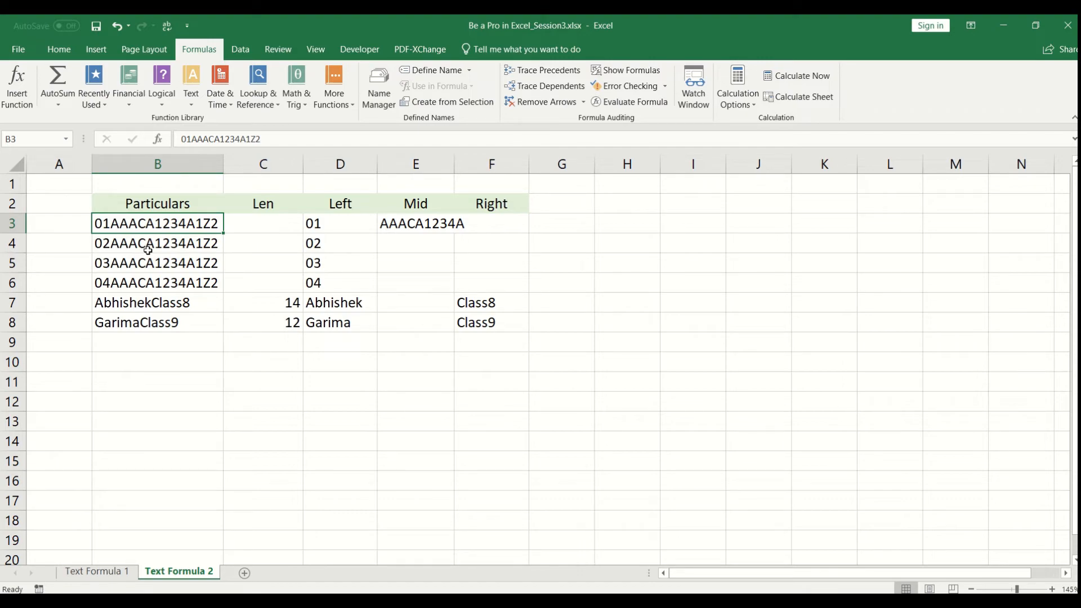
- Autofit the width of column E, copy E3's MID formula down to E6, and check the copied formulas
left_click(400, 228)
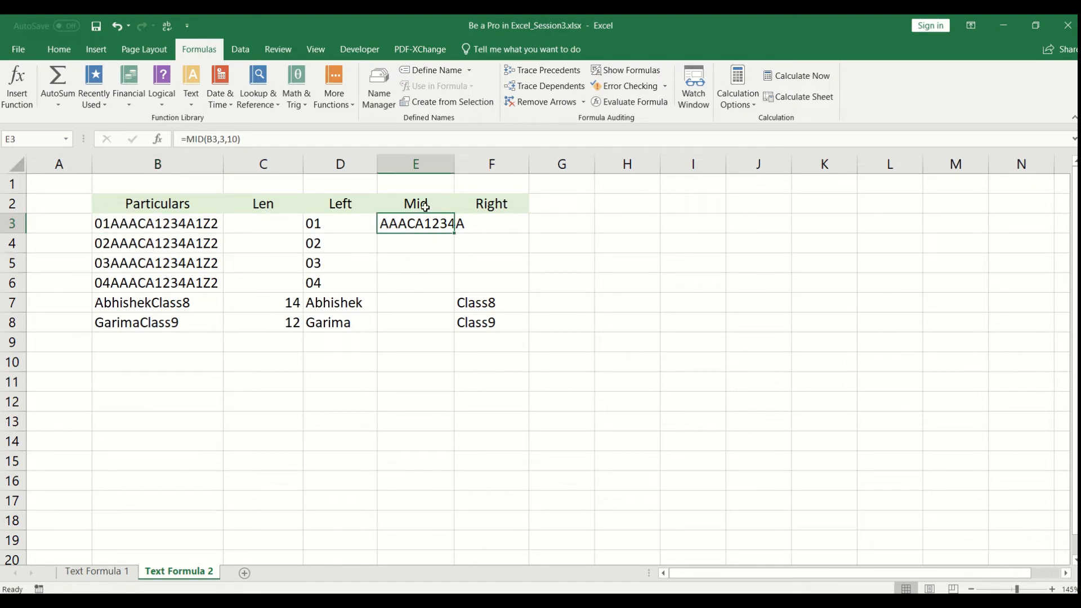
double_click(458, 169)
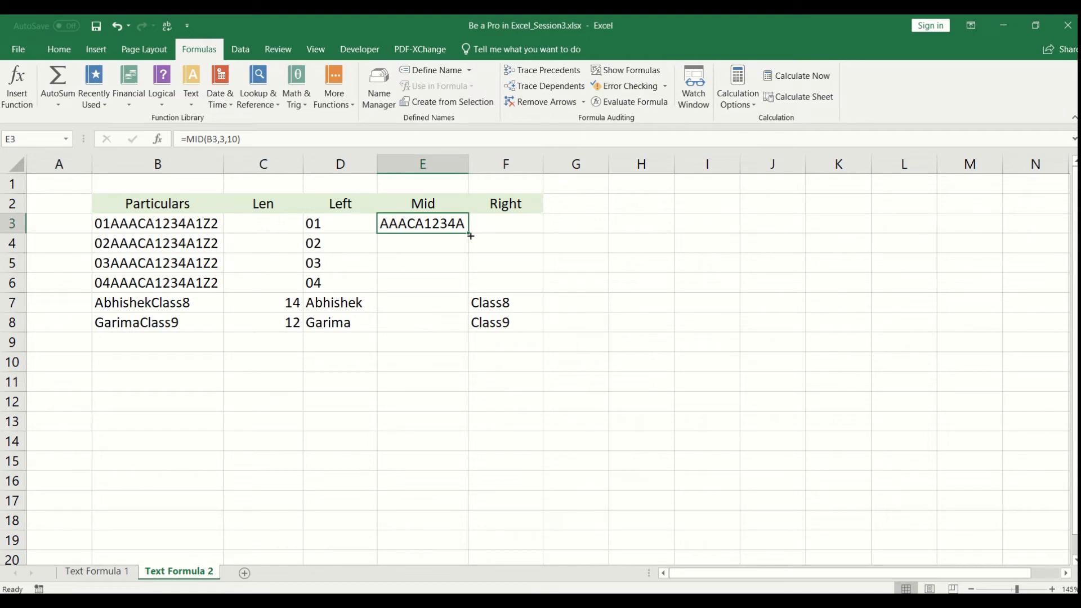
left_click_drag(469, 234, 452, 280)
left_click(451, 242)
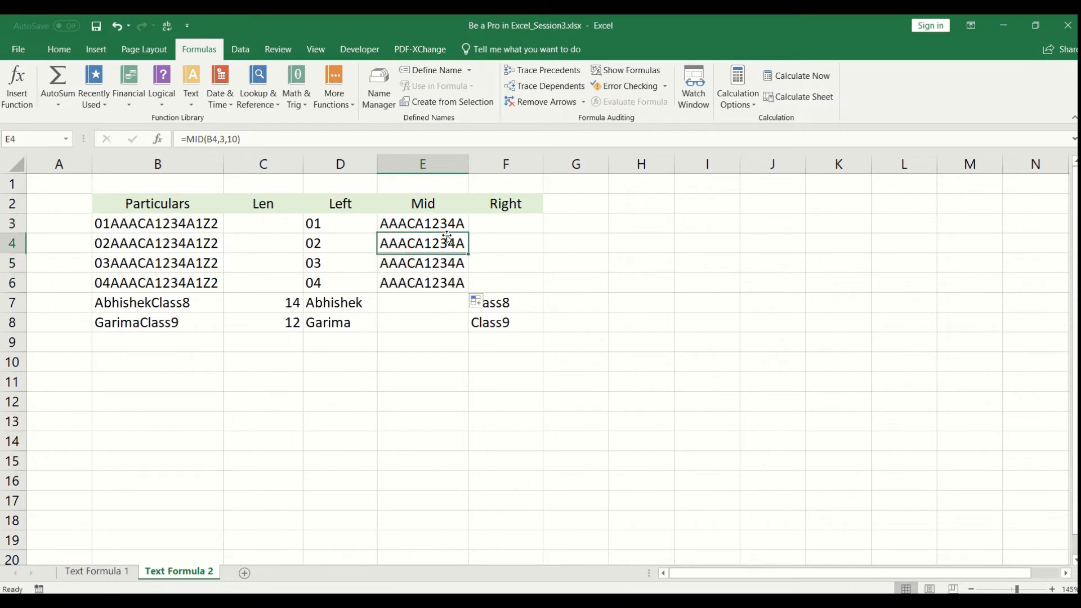
left_click(444, 287)
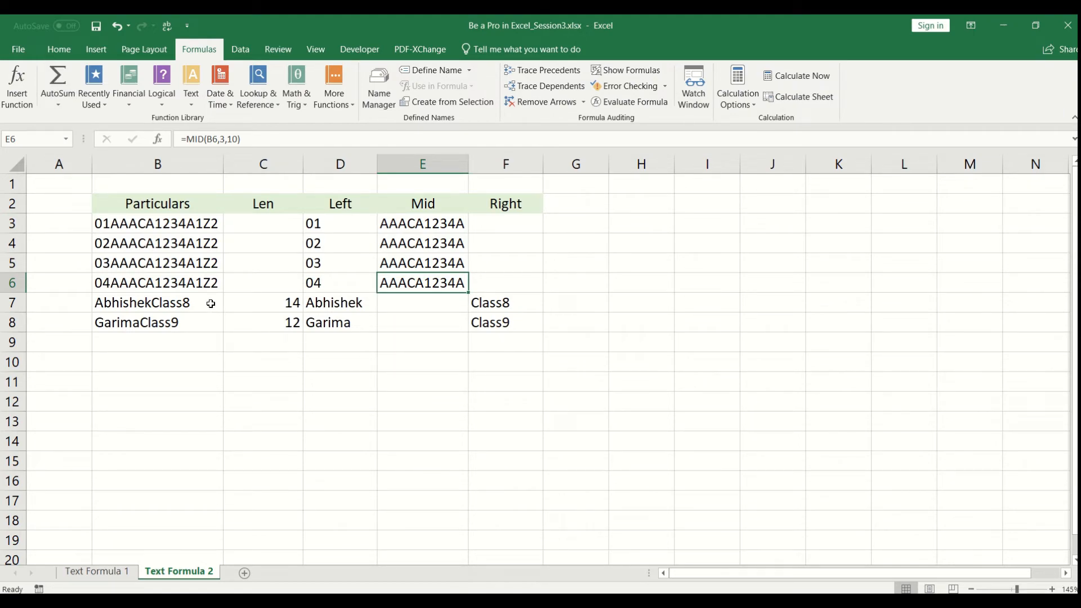
- Enter =LEFT(F7,5) in G7 to extract the word part of the class text in F7
left_click(211, 303)
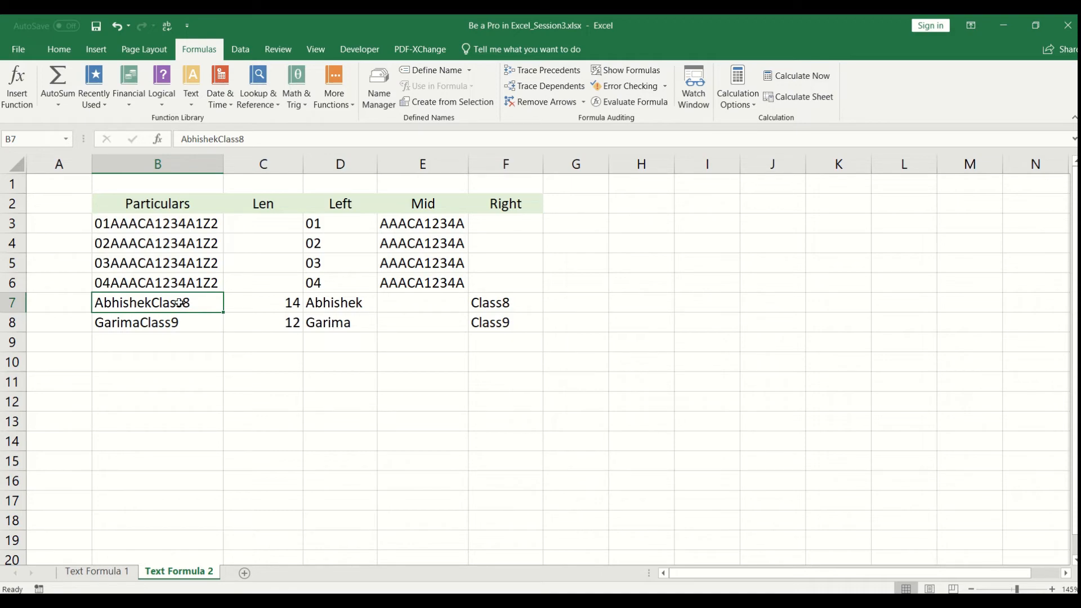
left_click(503, 303)
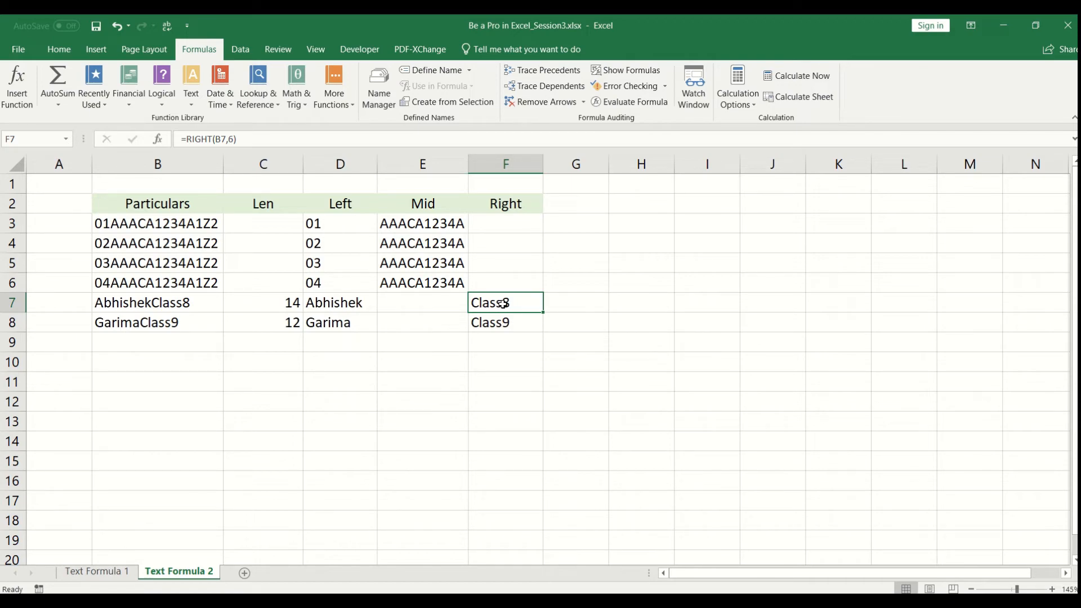
key("Right")
type("=")
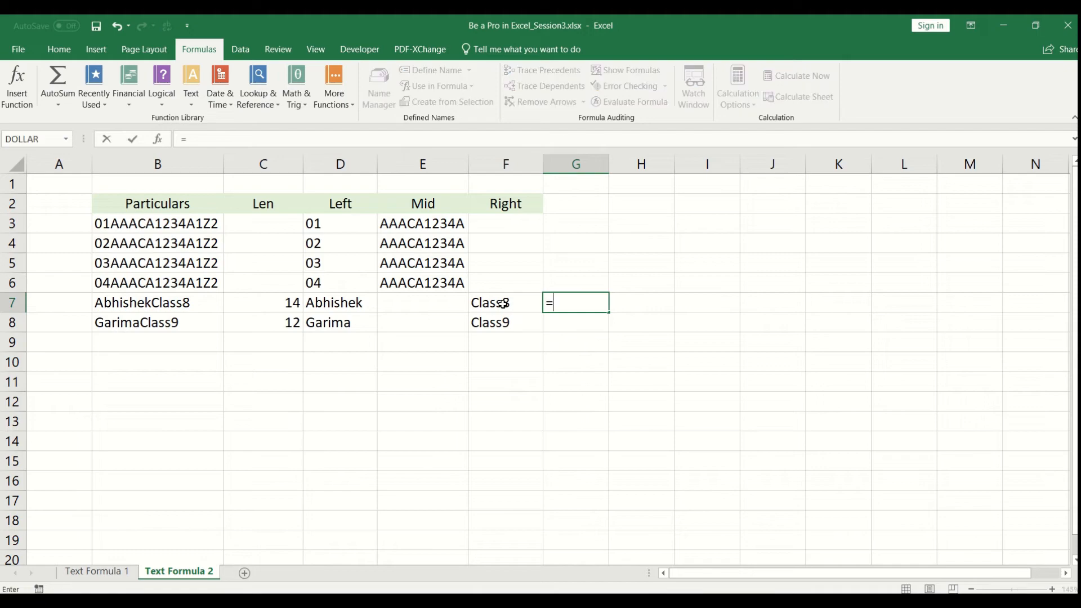
type("left(")
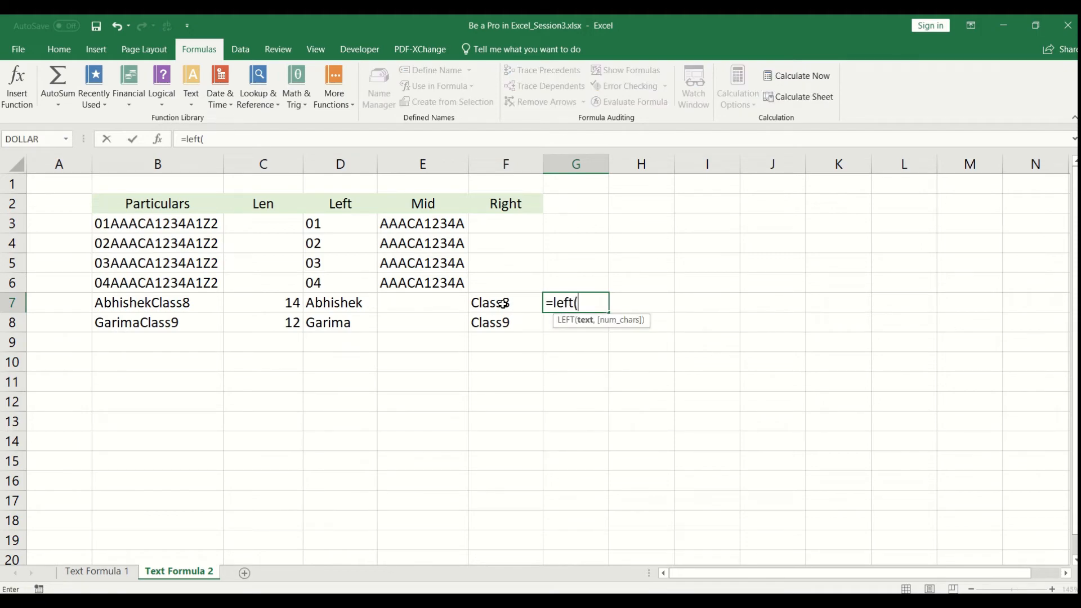
left_click(502, 303)
type(",5)")
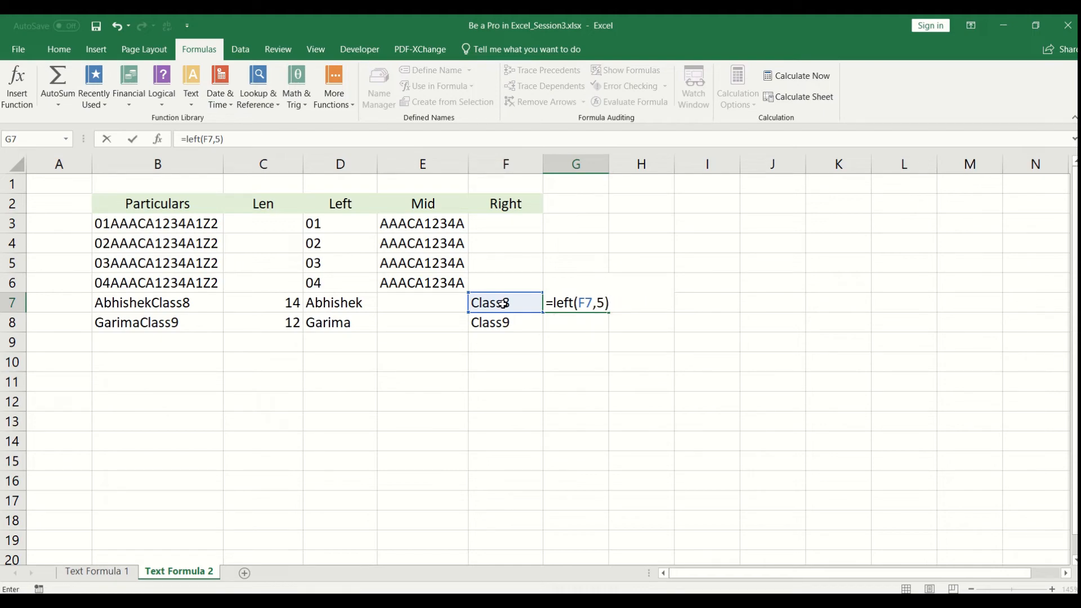
key("Return")
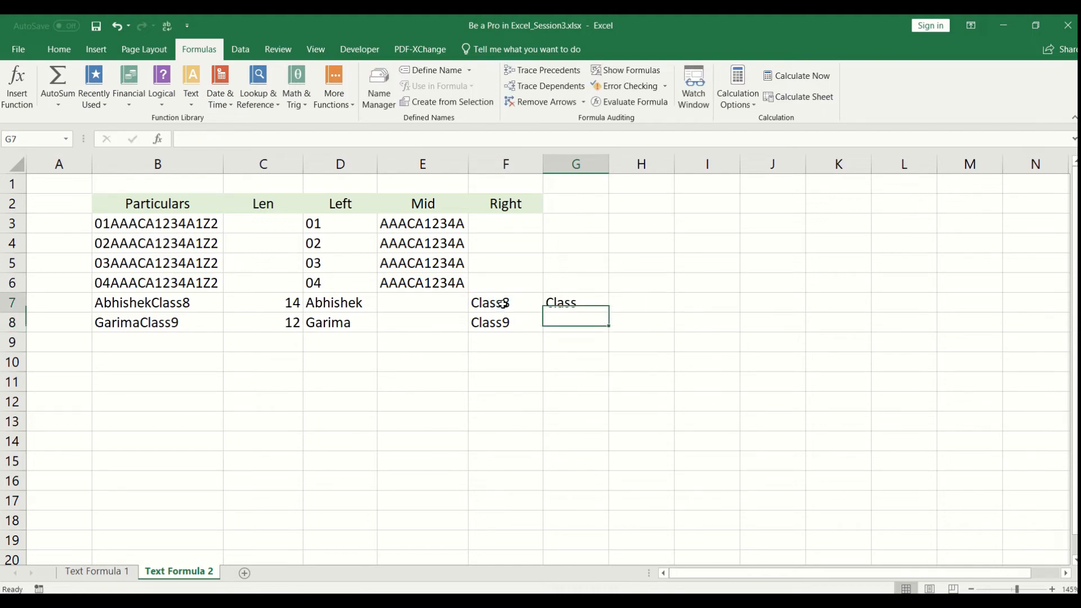
- Enter =RIGHT(F7,1) in H7 to extract the last character of the class text in F7
key("Up")
key("Right")
type("=right(")
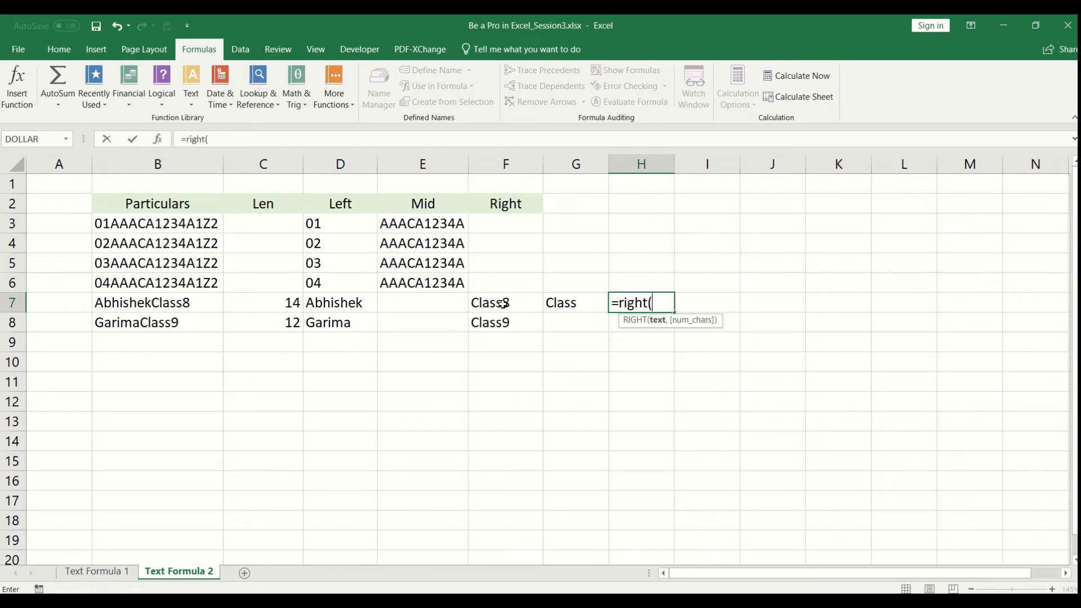
key("Left")
key("Left")
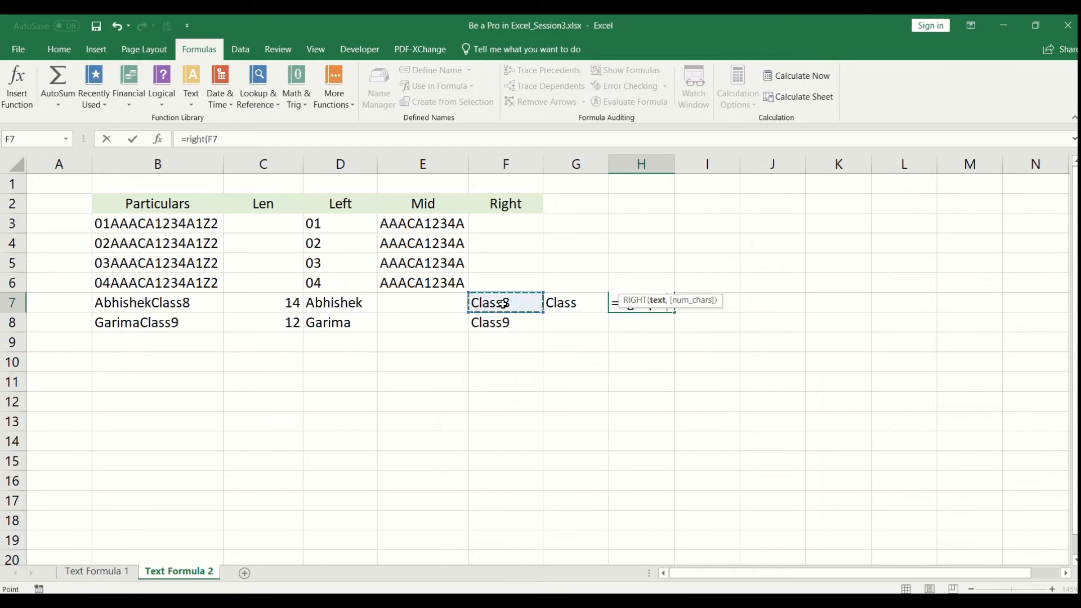
type(",1)")
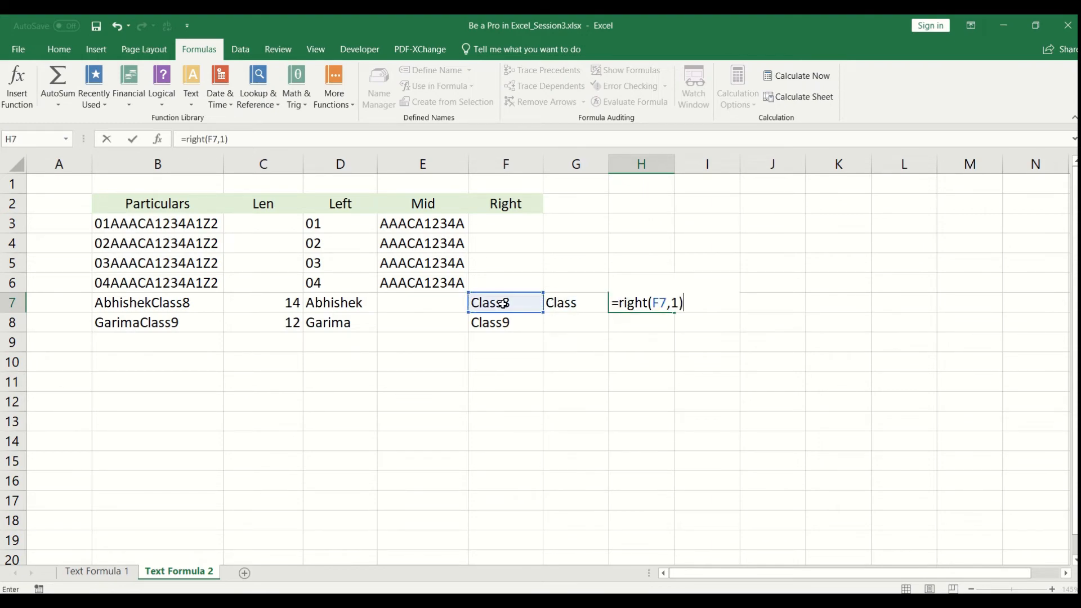
key("Return")
- Copy the LEFT and RIGHT formulas from G7:H7 down to row 8
key("Right")
key("Up")
key("Left")
key("shift+Right")
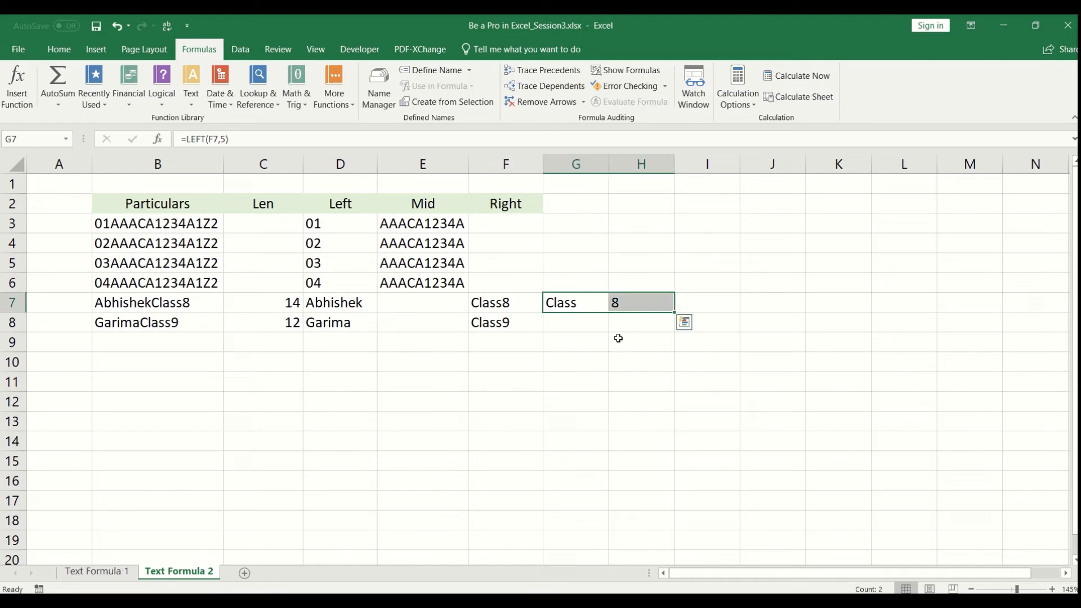
left_click_drag(676, 313, 670, 331)
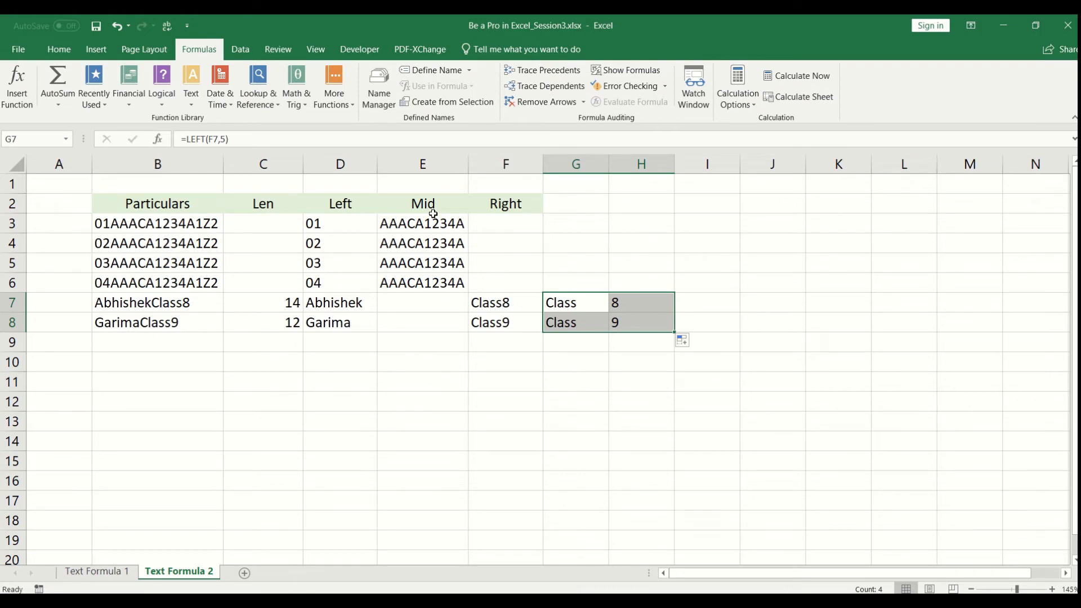
- Look over row 7's Len, Left, Mid and Right cells, and return to D7
key("Left")
key("Left")
key("Left")
key("Left")
key("Left")
key("Left")
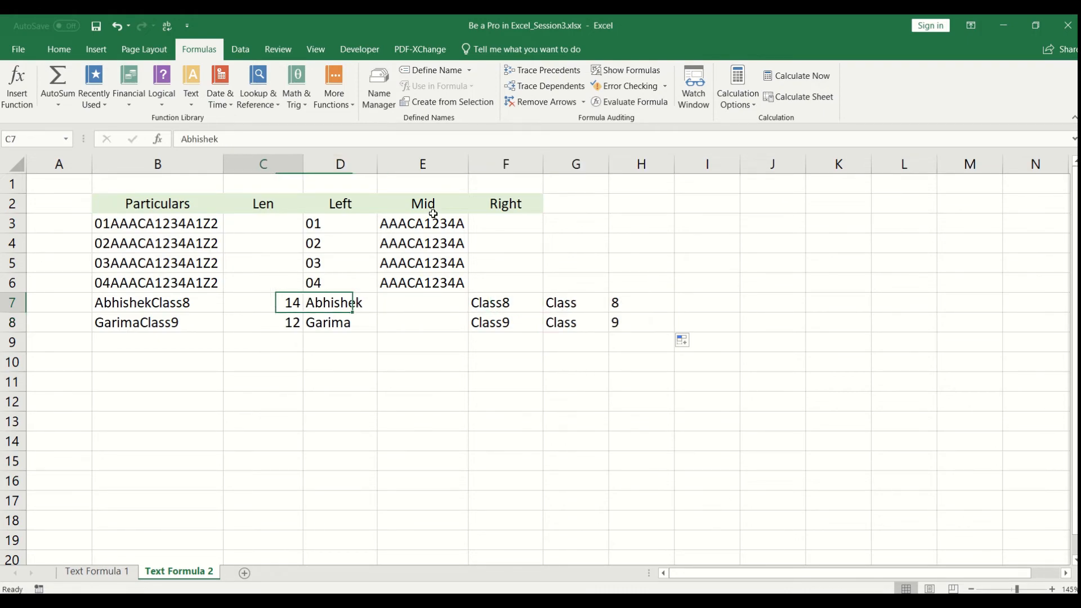
key("Right")
key("Right")
key("Right")
key("Right")
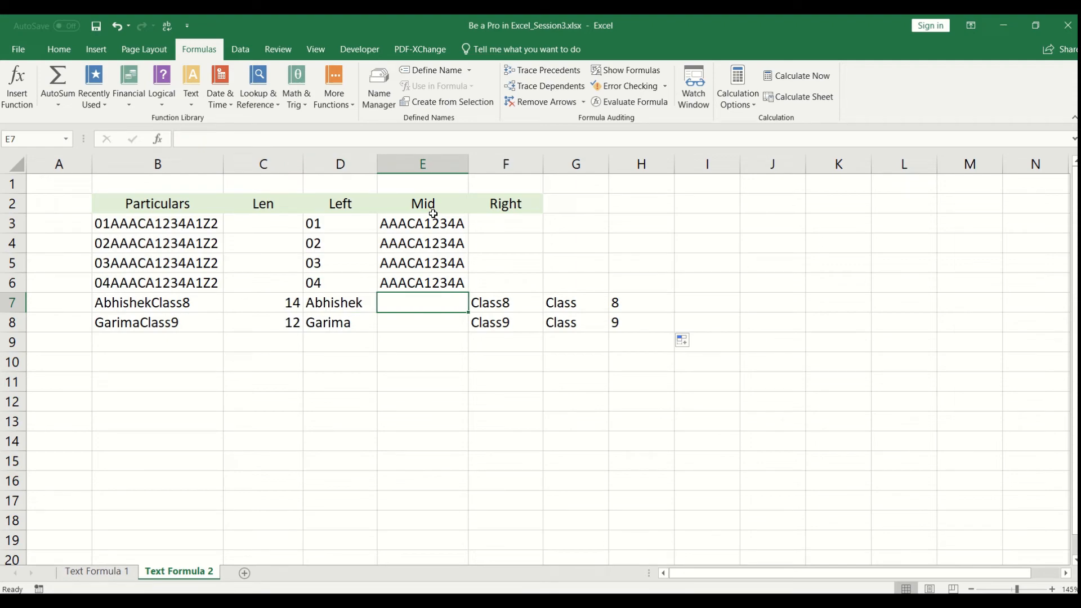
key("Left")
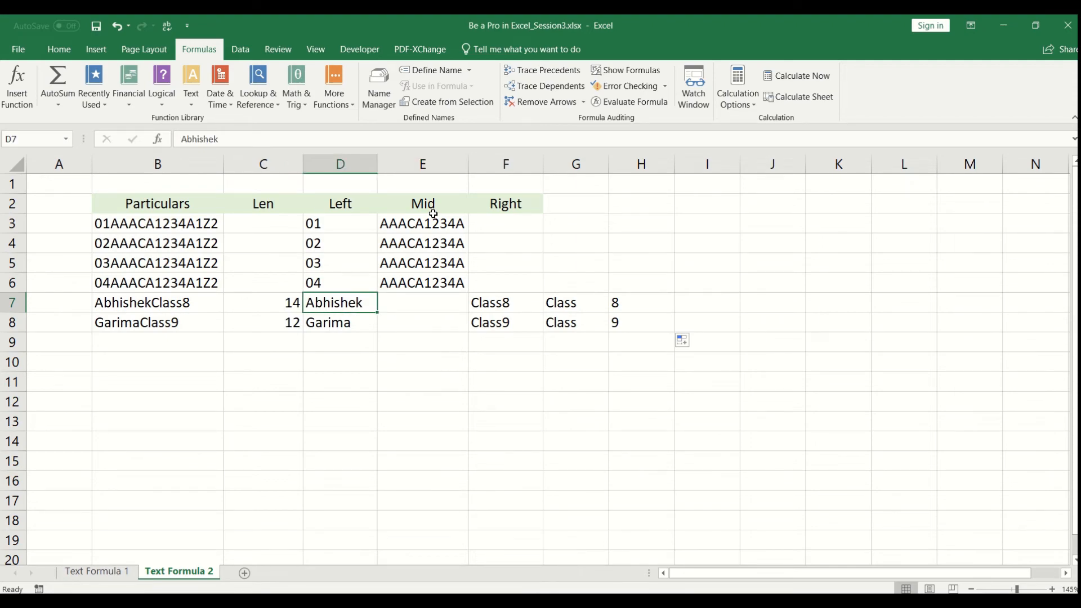
- Copy the two name-and-class texts from B7:B8 to B10:B11
key("shift+Down")
key("Down")
key("Down")
key("Left")
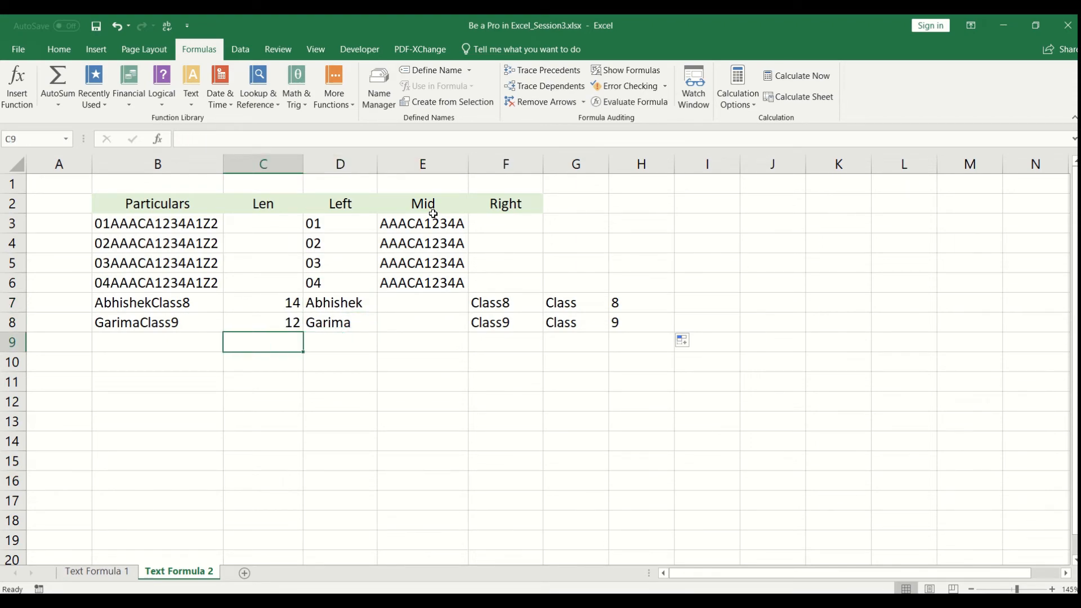
key("Left")
key("Up")
key("shift+Up")
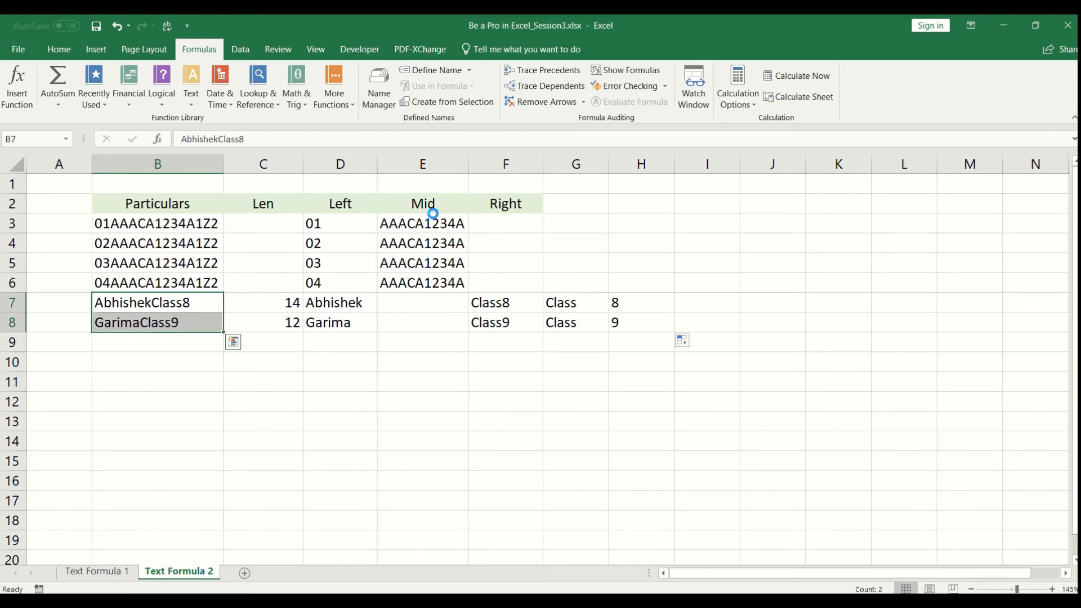
key("ctrl+c")
key("Down")
key("Down")
key("ctrl+v")
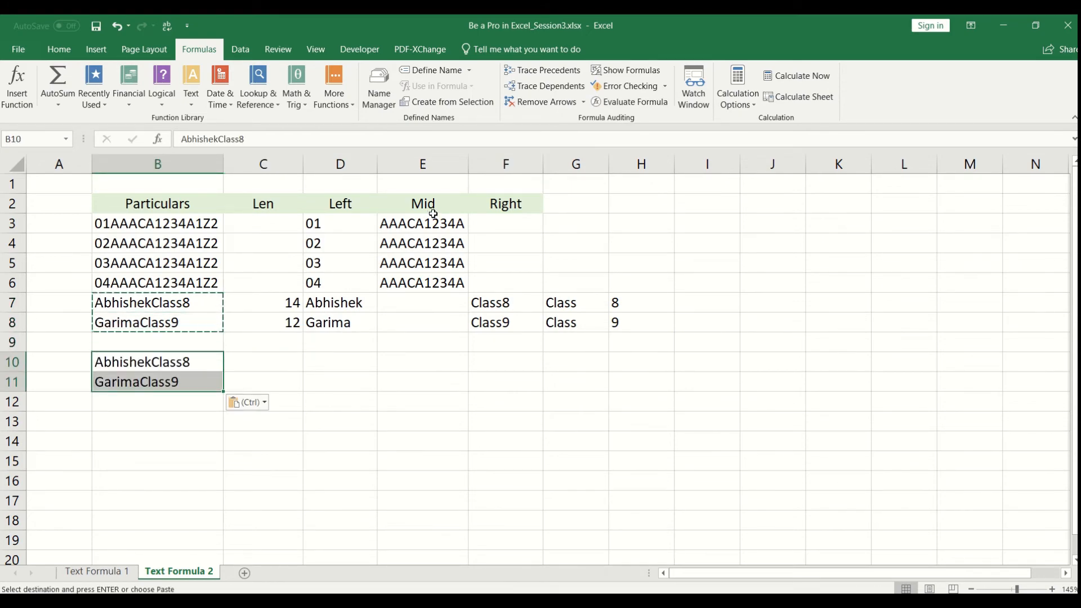
key("Up")
key("Down")
key("Escape")
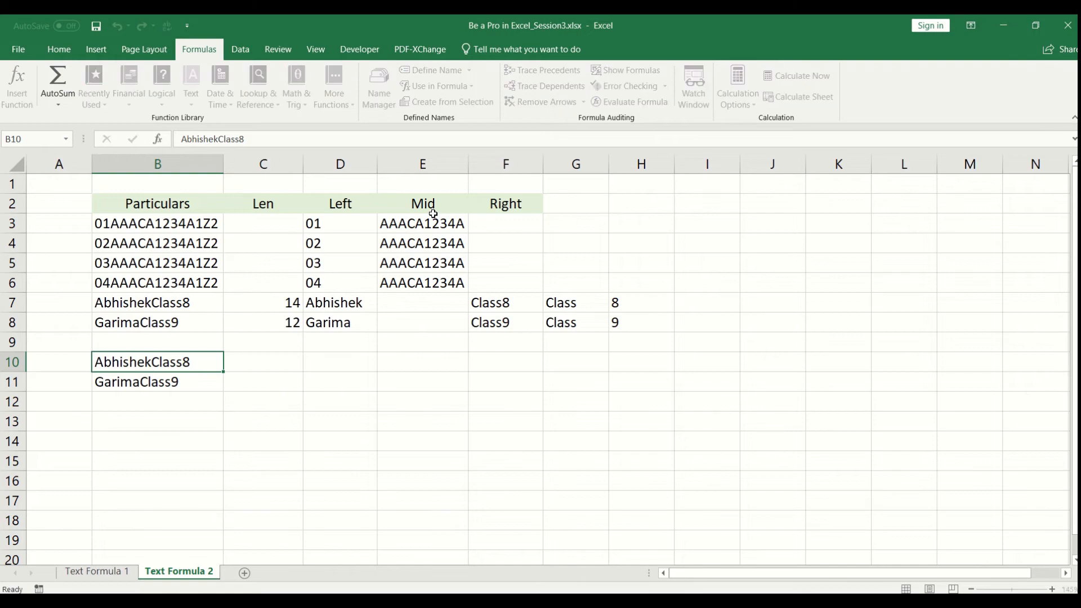
- Enter =LEN(B10) in C10 to count the text's characters, and fill the formula down to C11
key("Right")
key("Left")
key("Right")
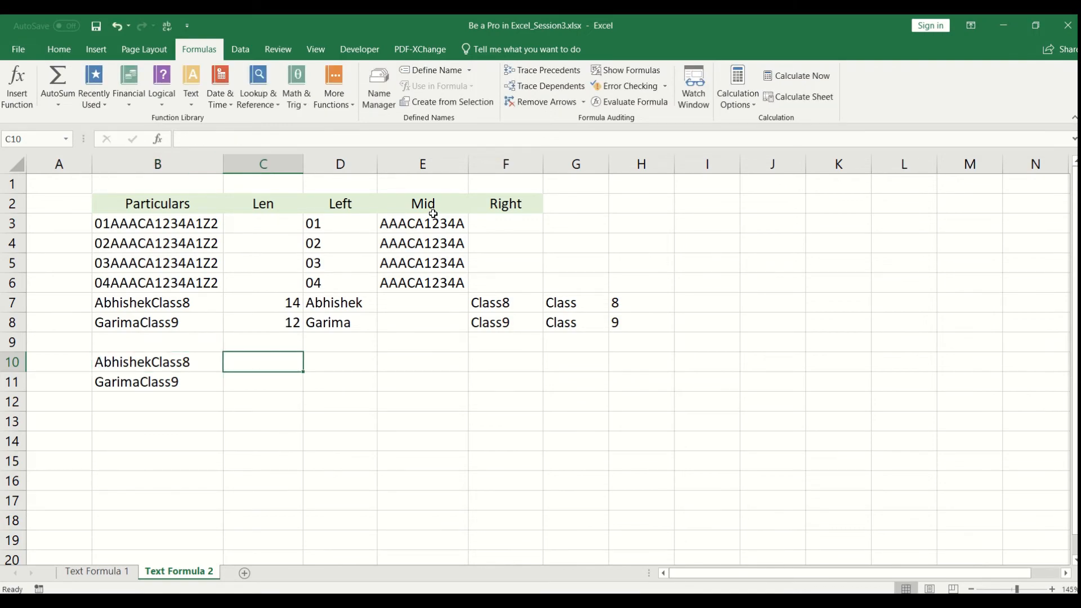
key("Right")
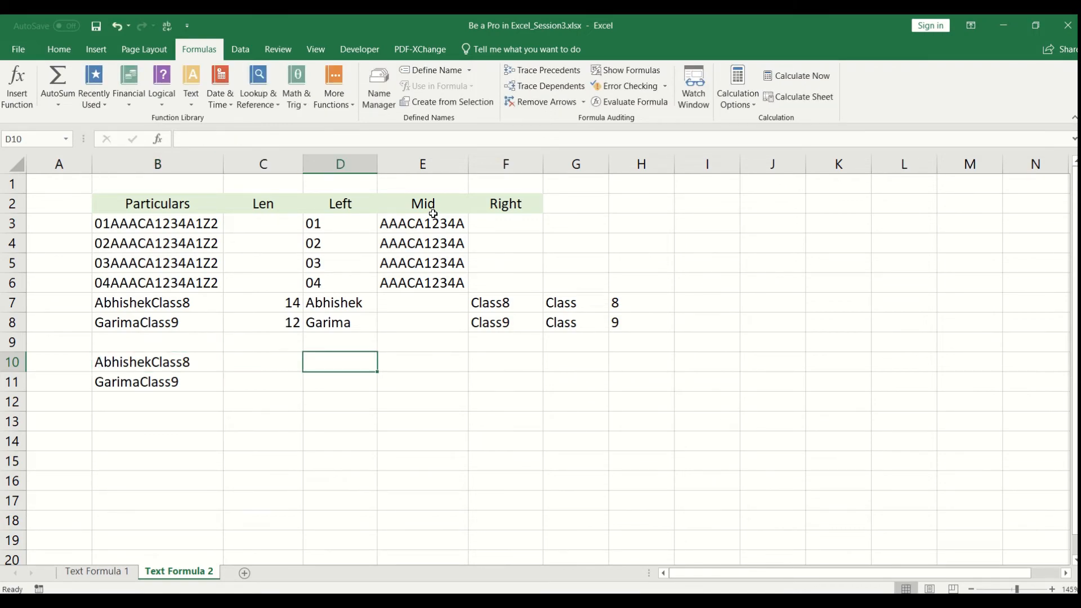
key("Right")
key("Left")
key("Left")
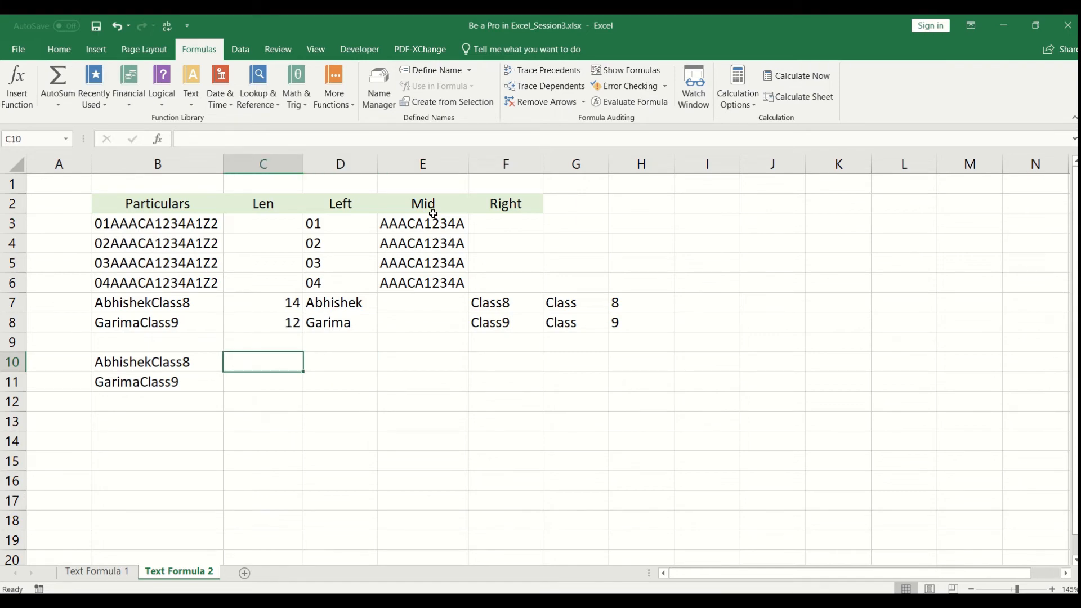
type("=len")
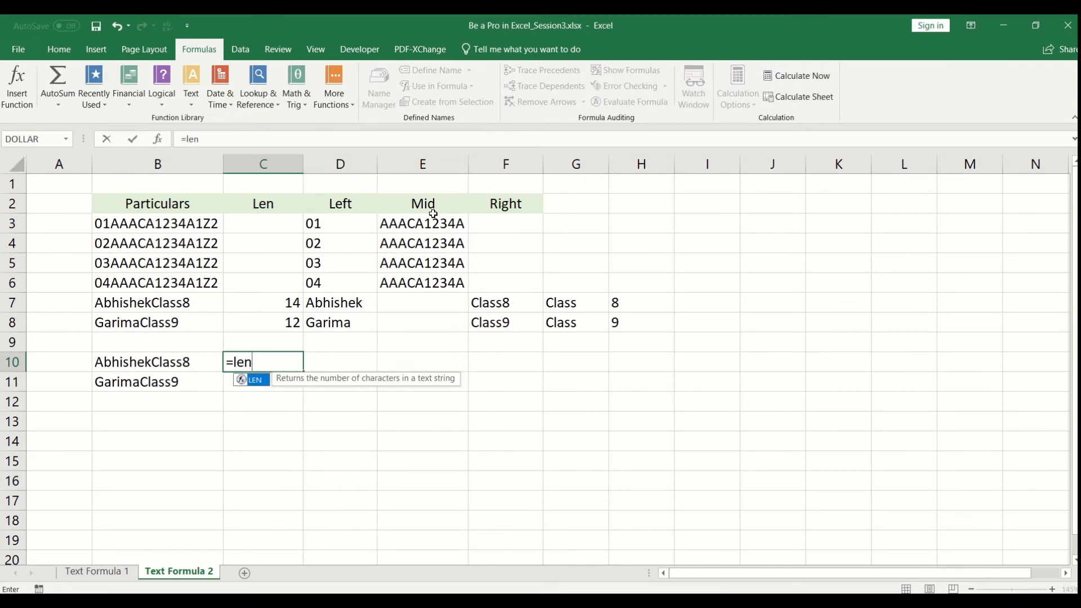
type("(")
key("Left")
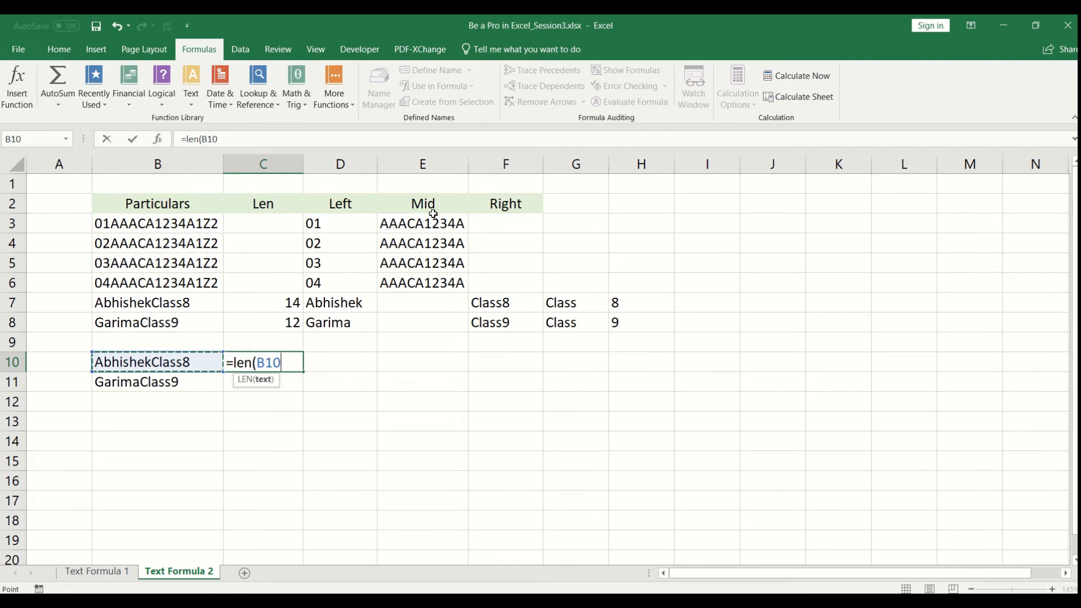
type(")")
key("Return")
key("shift+Up")
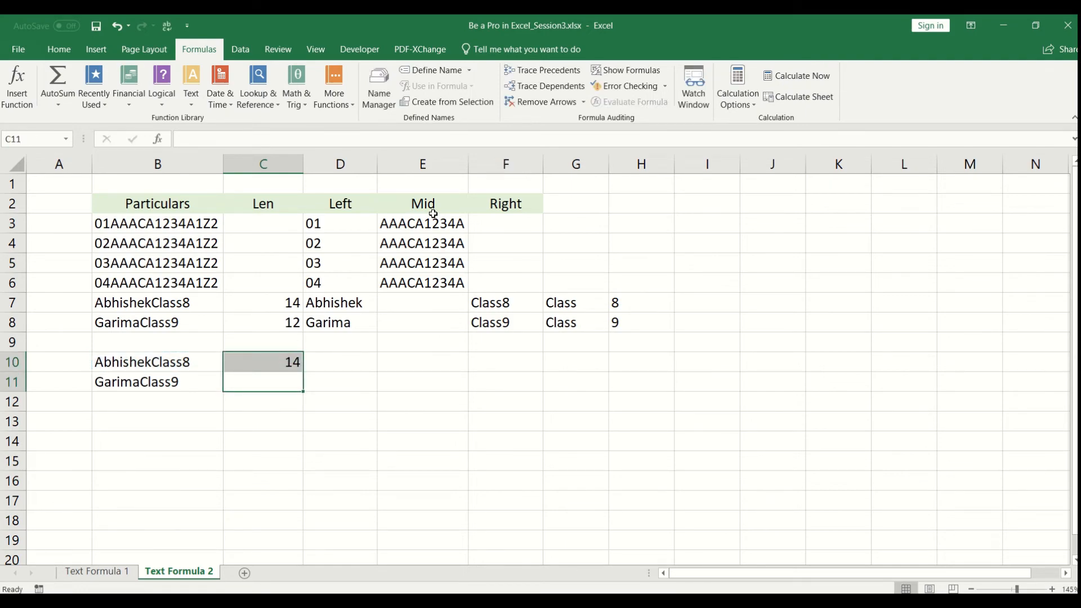
key("ctrl+d")
- Enter 6 in both D10 and D11 as the character count of the class part
key("Up")
key("Right")
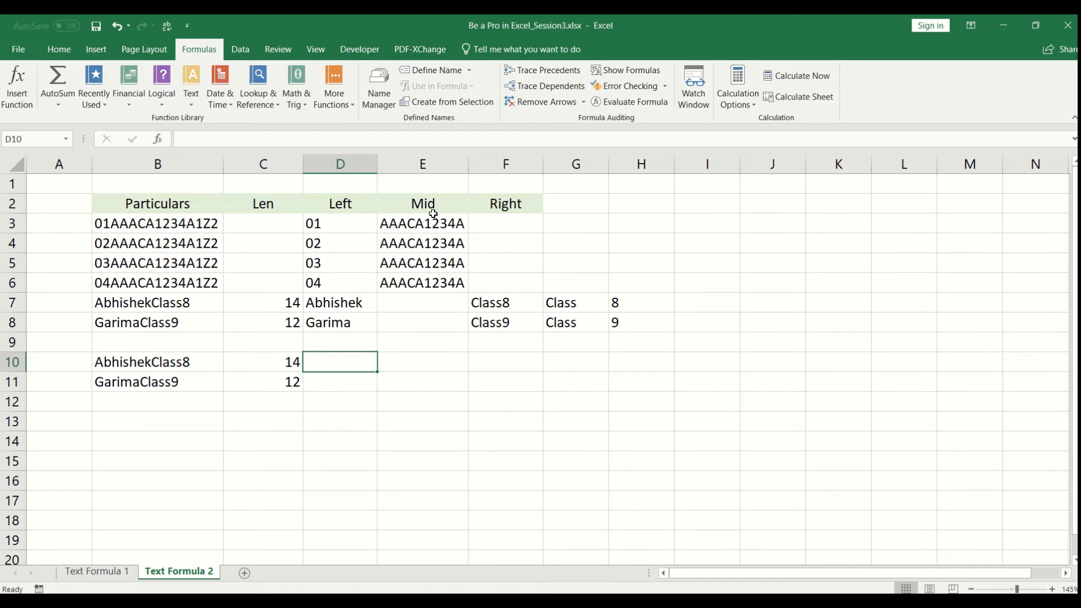
type("6")
key("Return")
type("6")
key("Return")
- Add the heading Name in E9, above the empty cells beside the class character counts
key("Up")
key("Up")
key("Up")
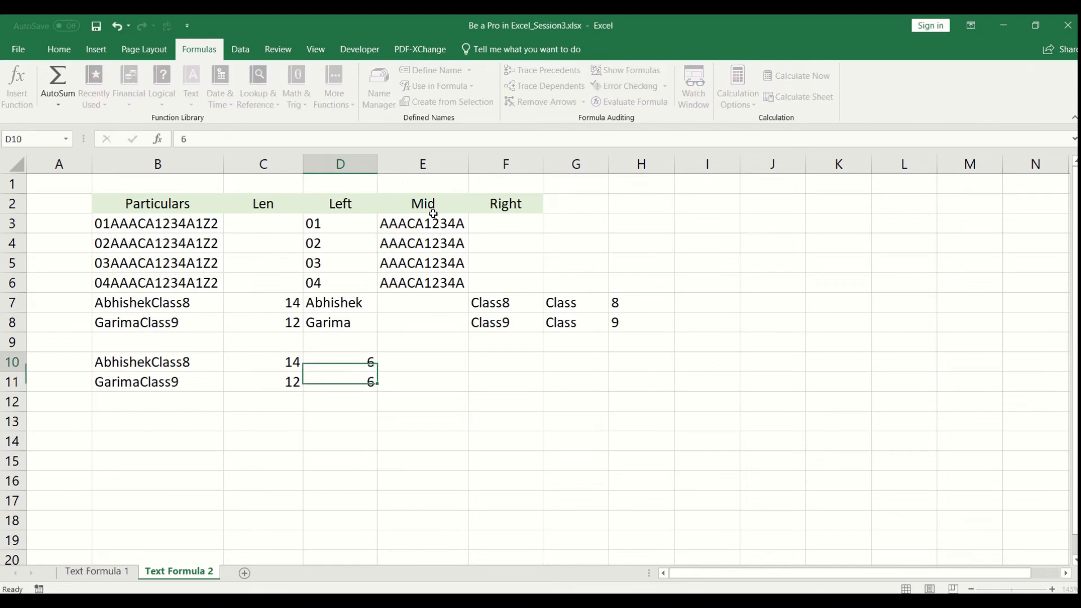
key("Down")
key("Right")
key("Up")
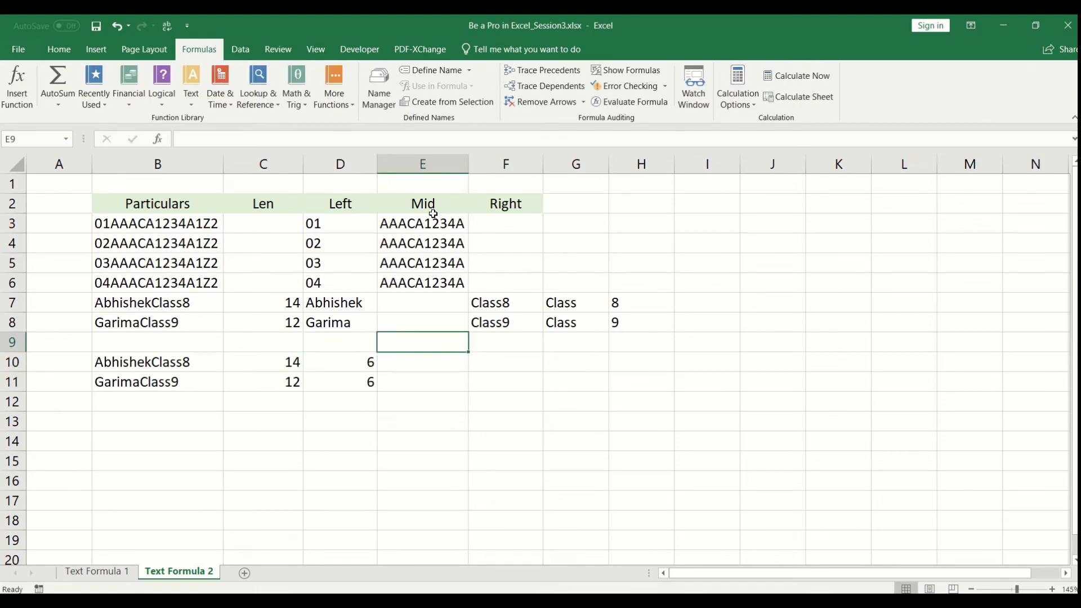
type("Name")
key("Return")
- Enter =C10-D10 in E10 to calculate the name's character count, and fill it down to E11
type("=")
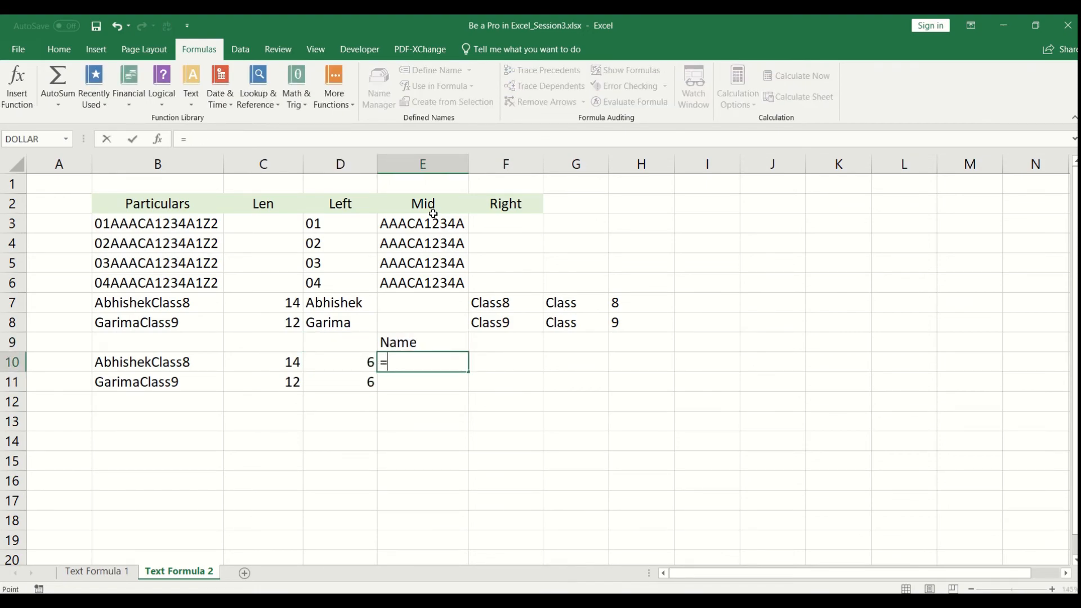
key("Left")
key("Left")
type("-")
key("Left")
key("Return")
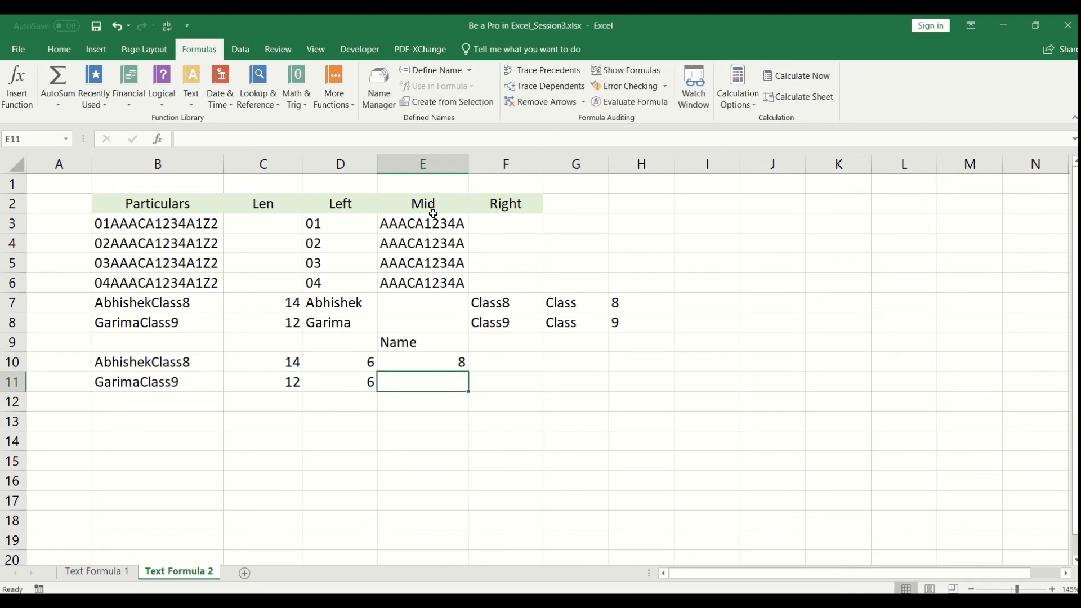
key("shift+Up")
key("ctrl+d")
- Add the heading Name in F9 for the extracted names
key("Up")
key("Up")
key("Right")
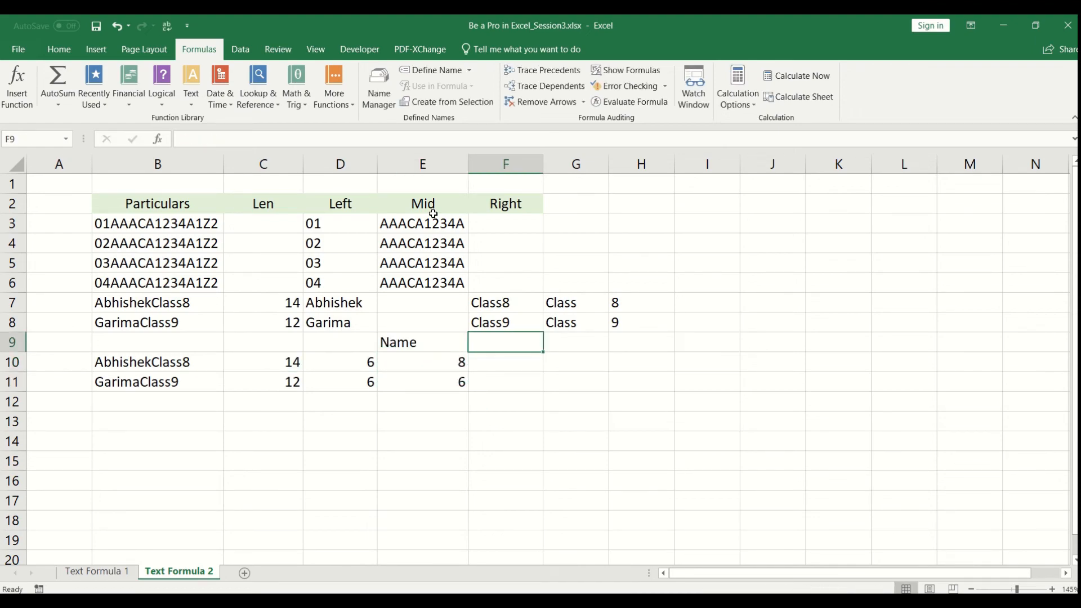
type("Name")
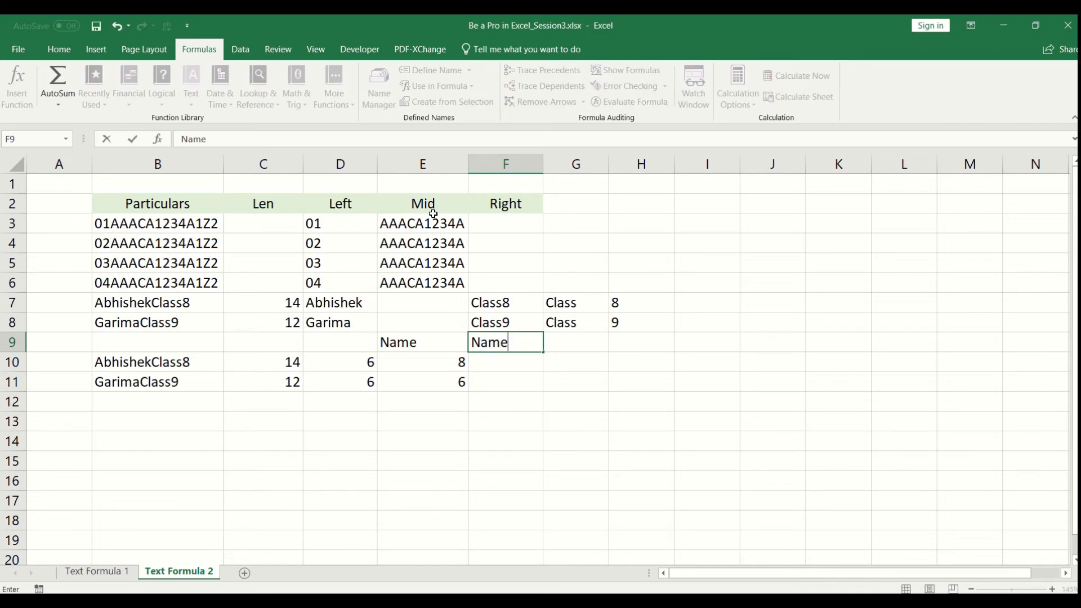
key("Return")
- Extend the heading in E9 to read Name digits
key("Left")
key("Up")
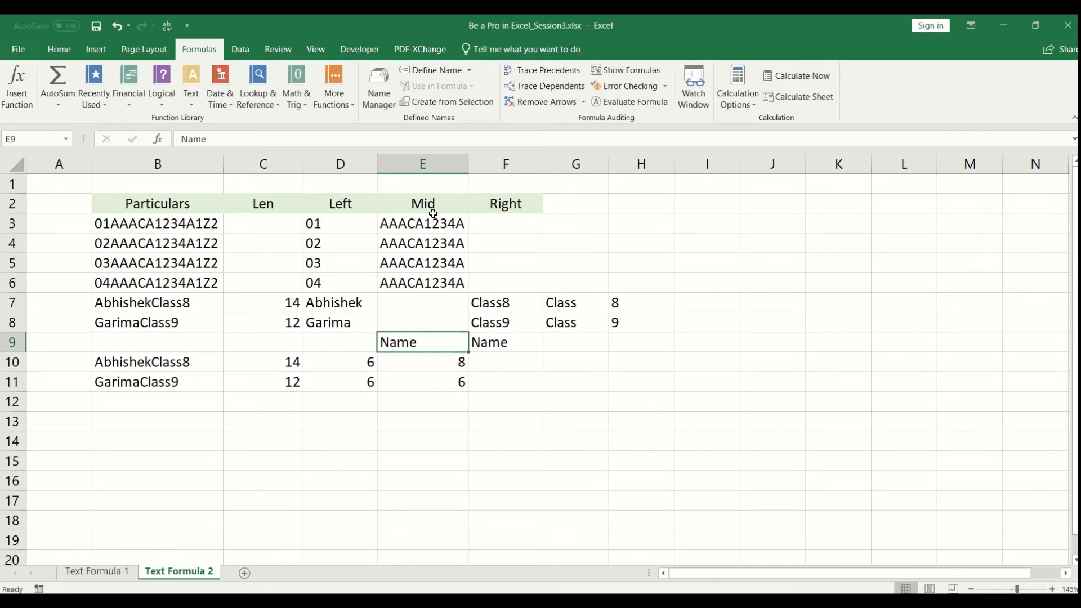
key("F2")
type("digi")
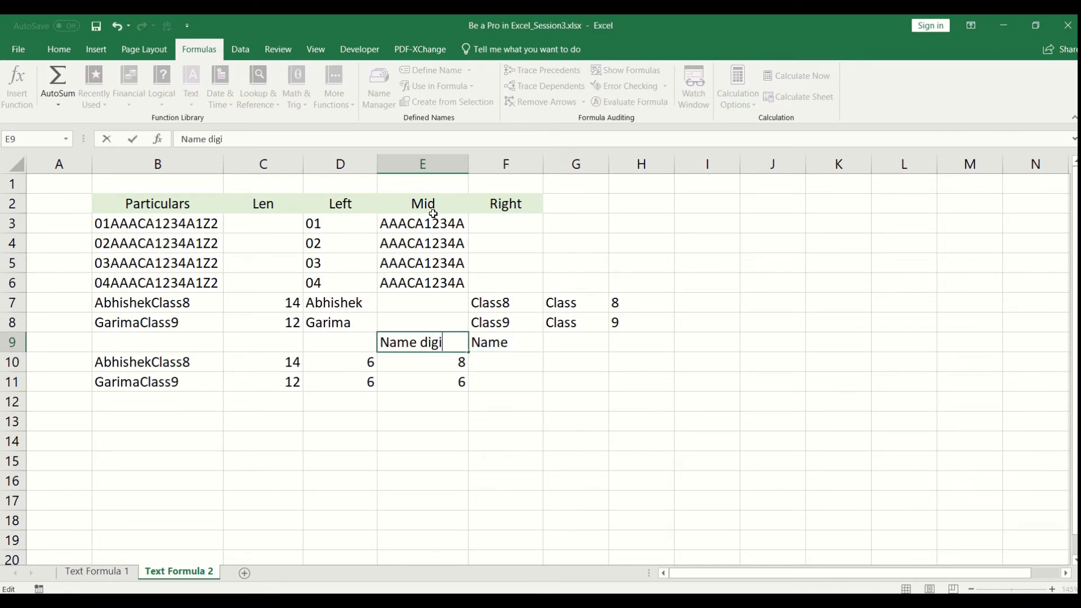
type("ts")
key("Return")
- Enter =LEFT(B10,E10) in F10 to extract the name using the calculated length, and fill it down to F11
key("Down")
key("Right")
key("Up")
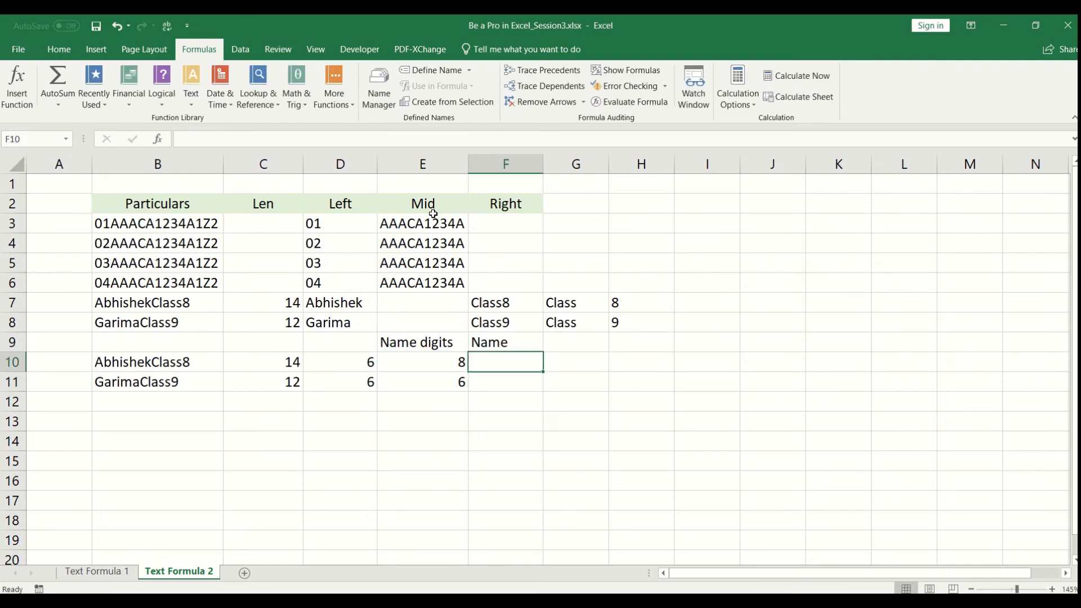
type("=")
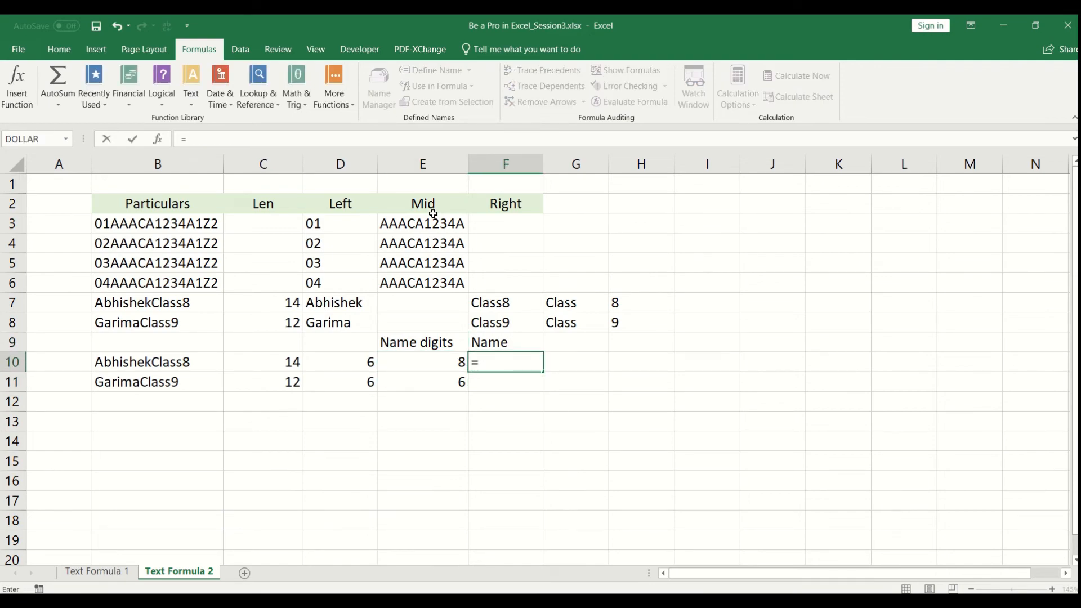
type("left(")
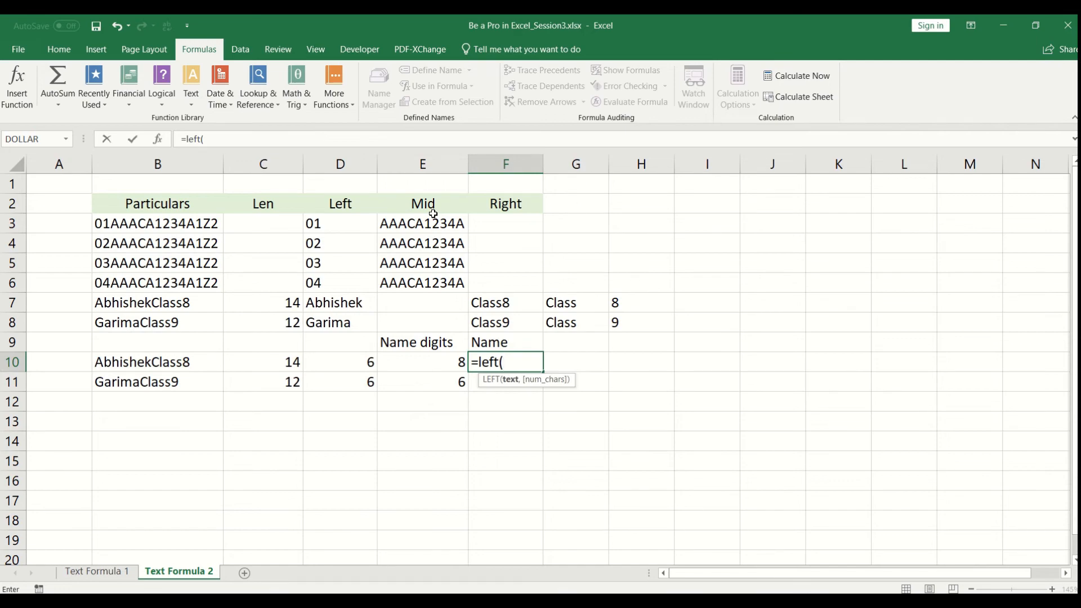
key("Left")
key("Left")
key("Left")
key("Left")
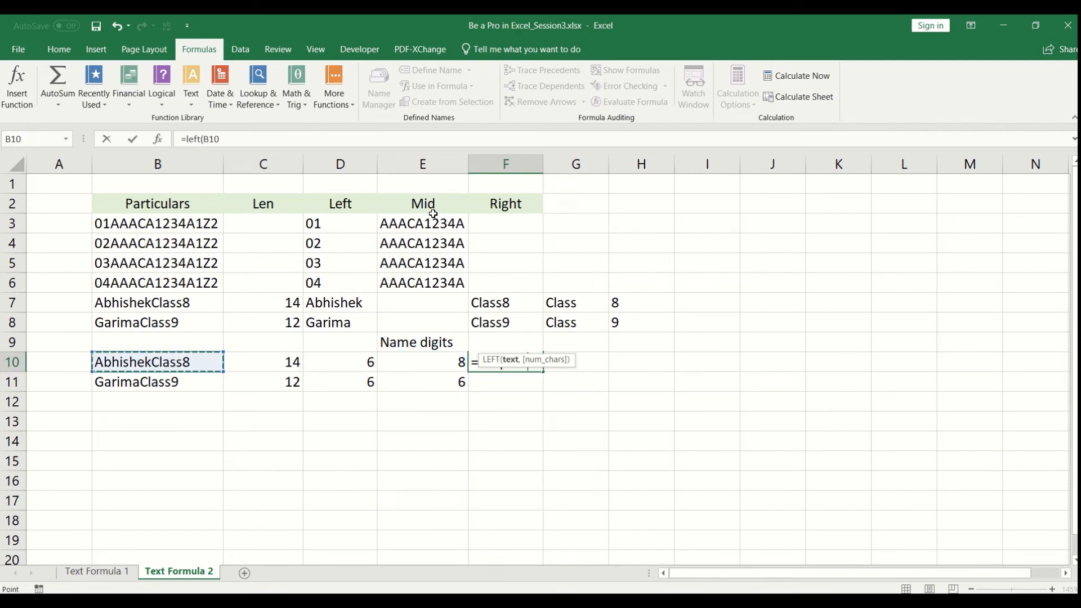
type(",")
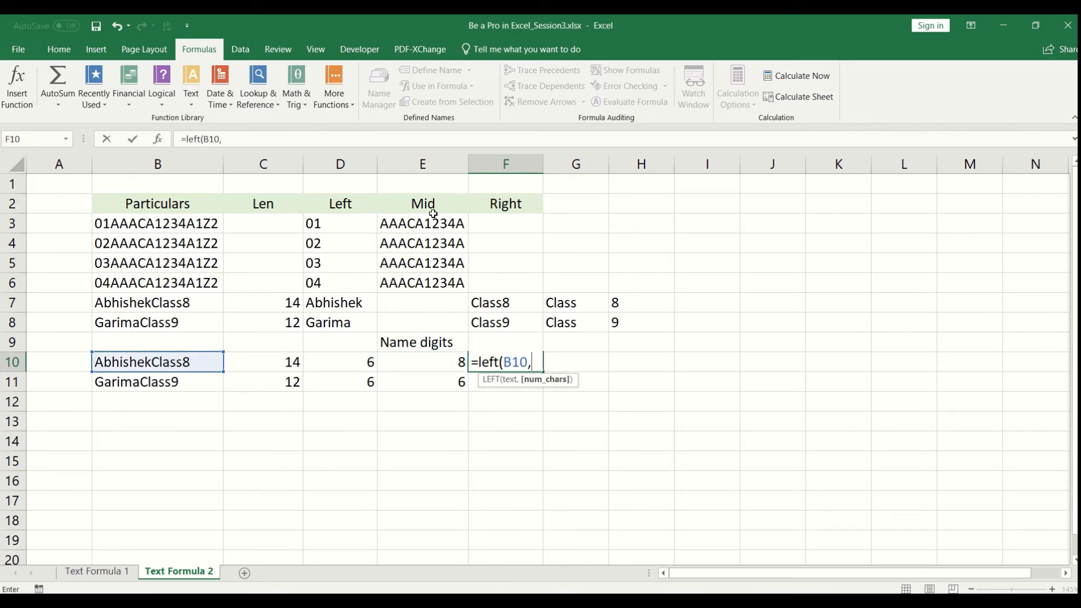
type("8")
key("BackSpace")
left_click(448, 364)
type(")")
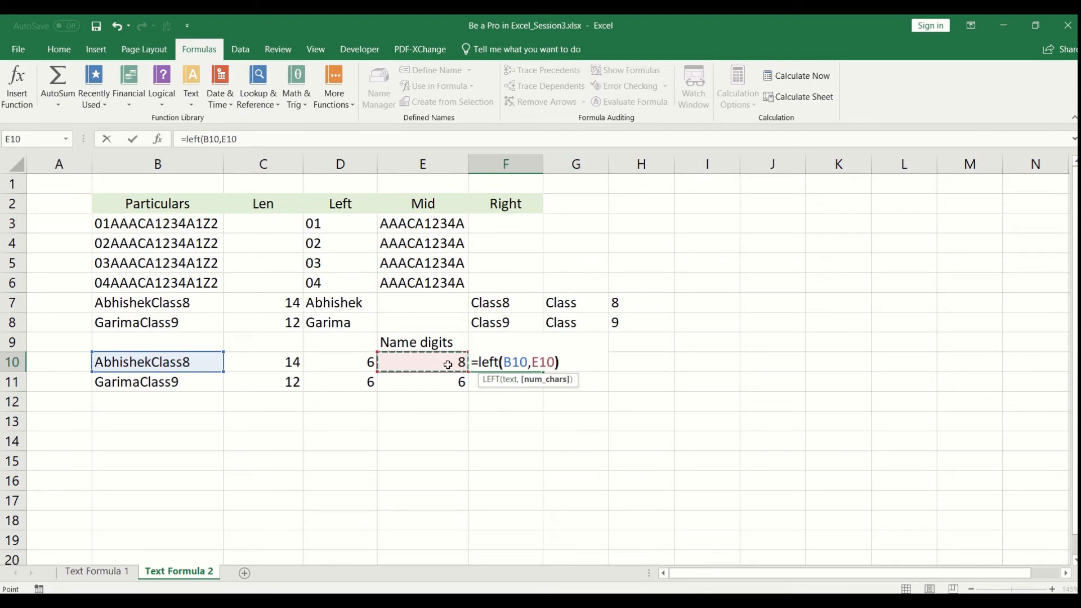
key("Return")
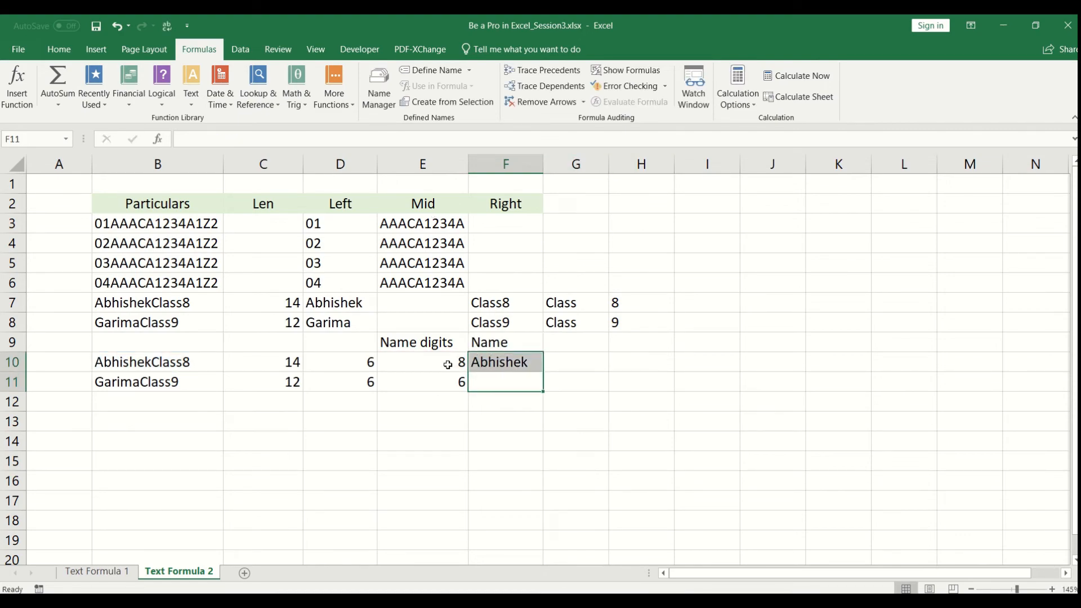
key("ctrl+d")
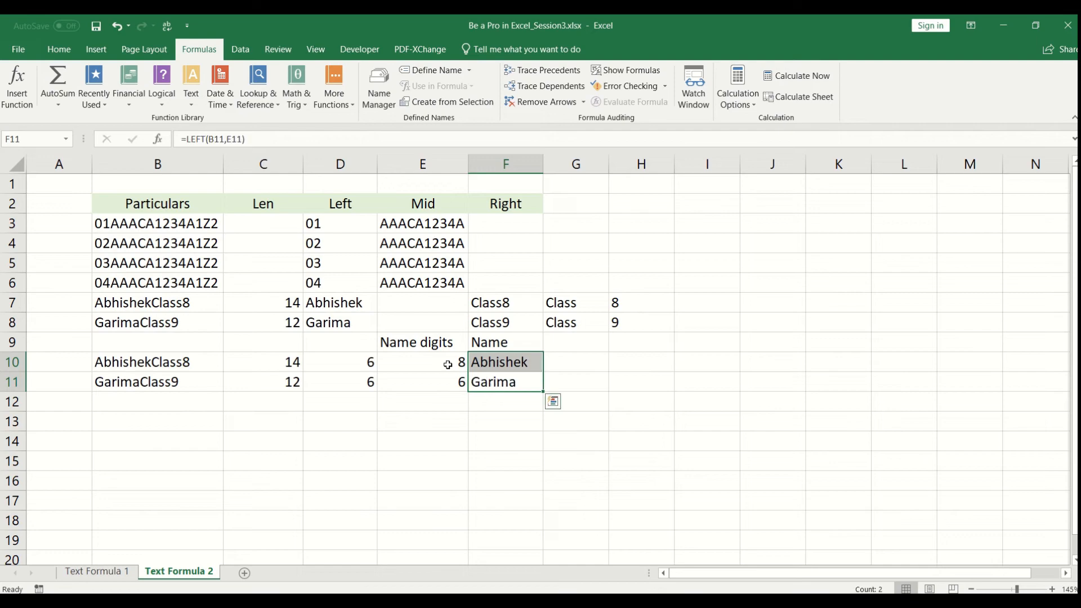
- Add the heading Mid in G9, beside the Name heading
key("Up")
key("Up")
key("Right")
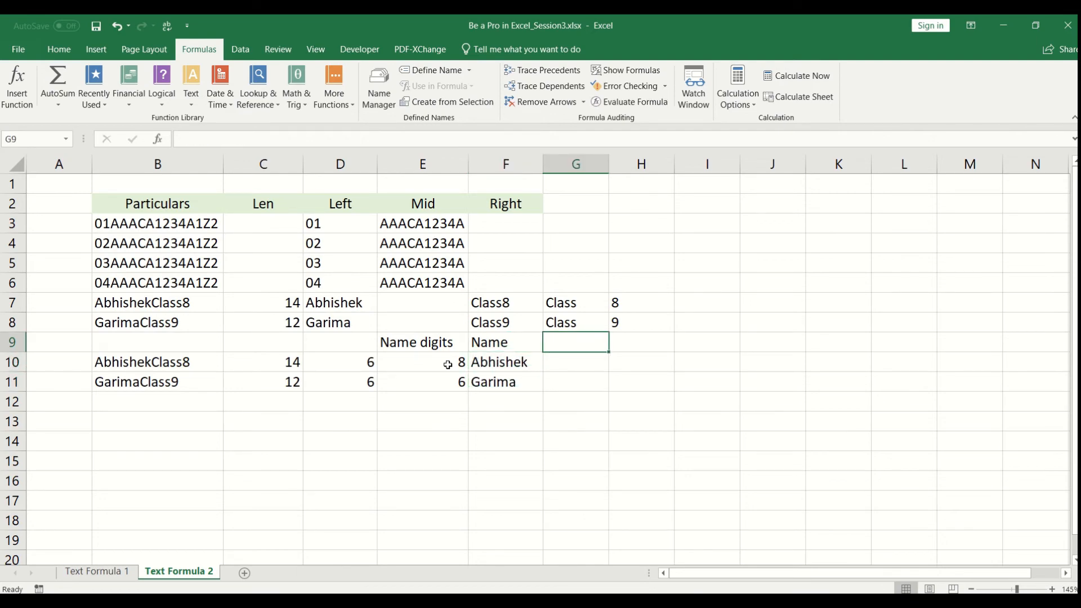
type("Mid")
key("Return")
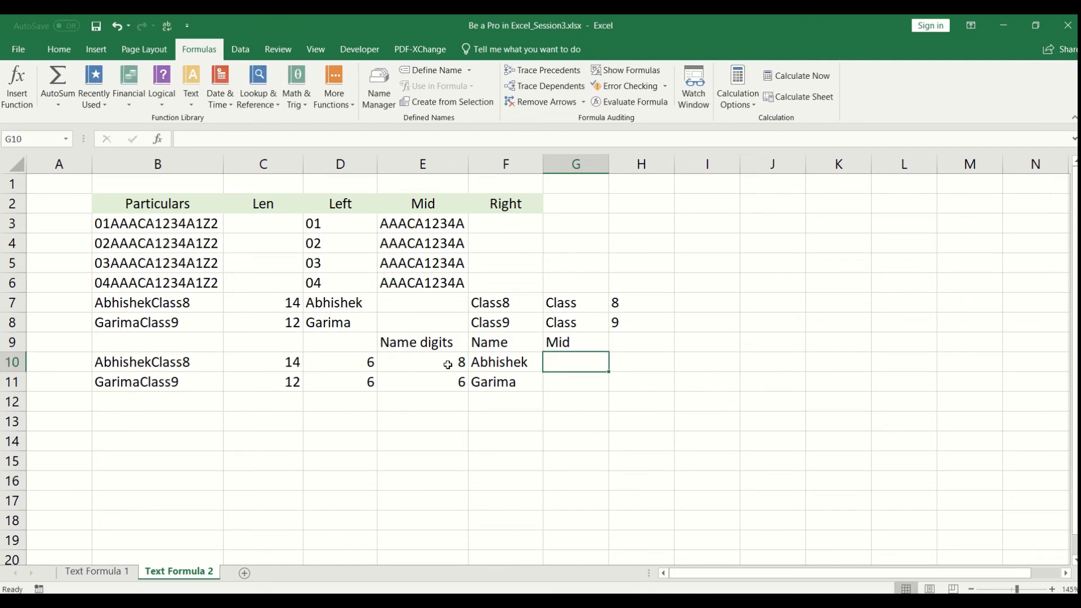
- Enter =MID(B10,9,5) in G10 to extract the word Class from the first name-and-class text
type("=")
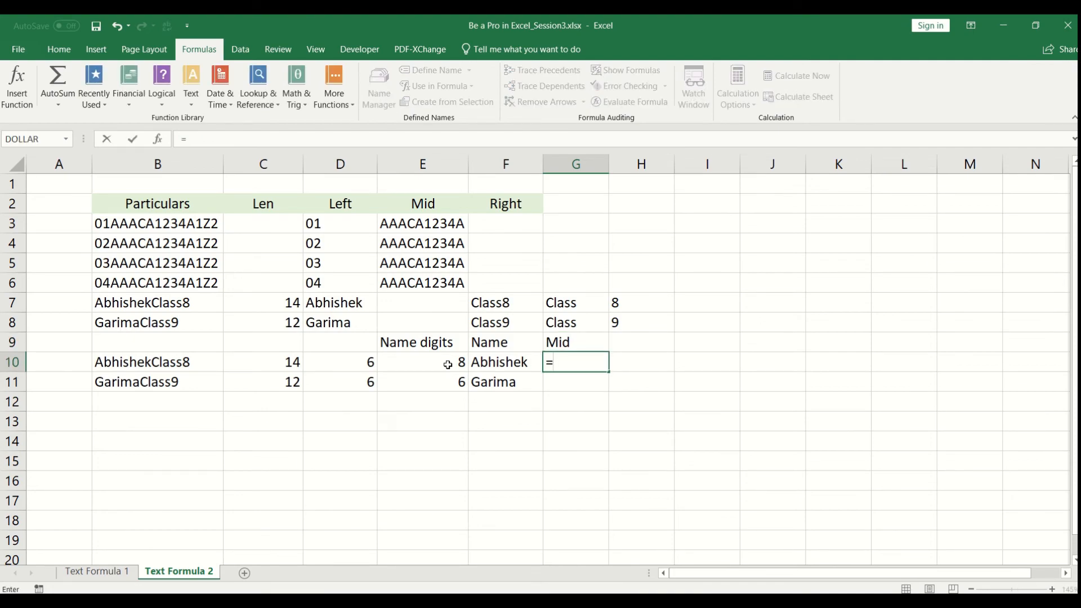
type("(")
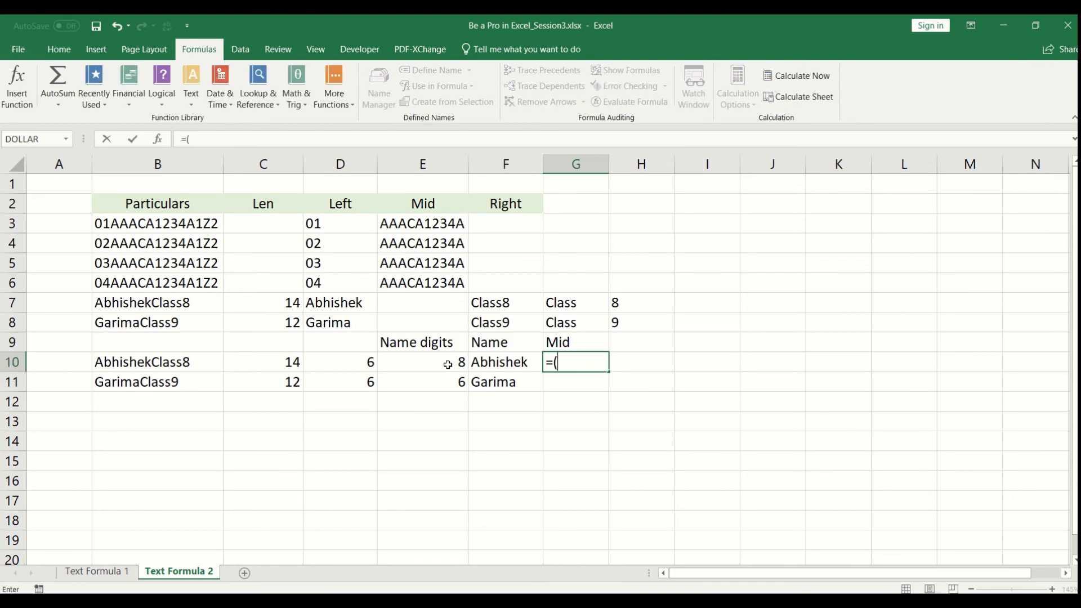
key("BackSpace")
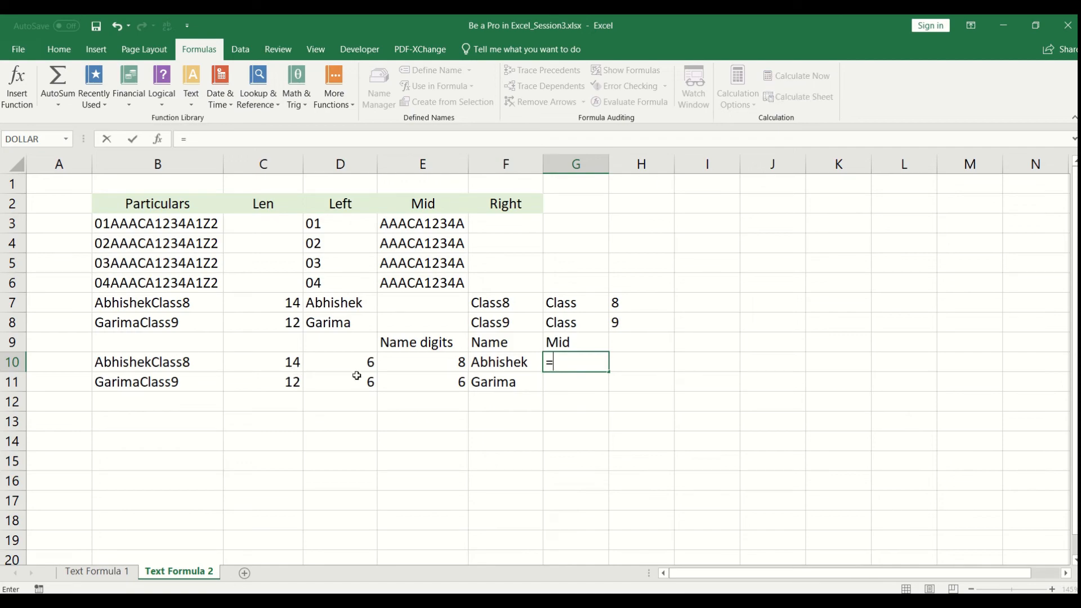
type("mid(")
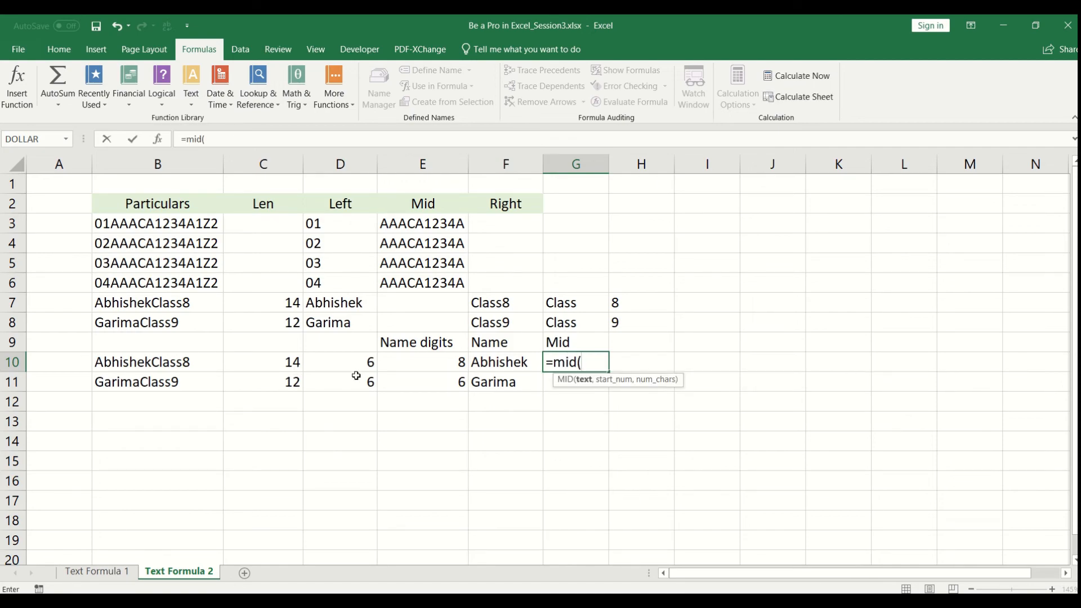
left_click(185, 359)
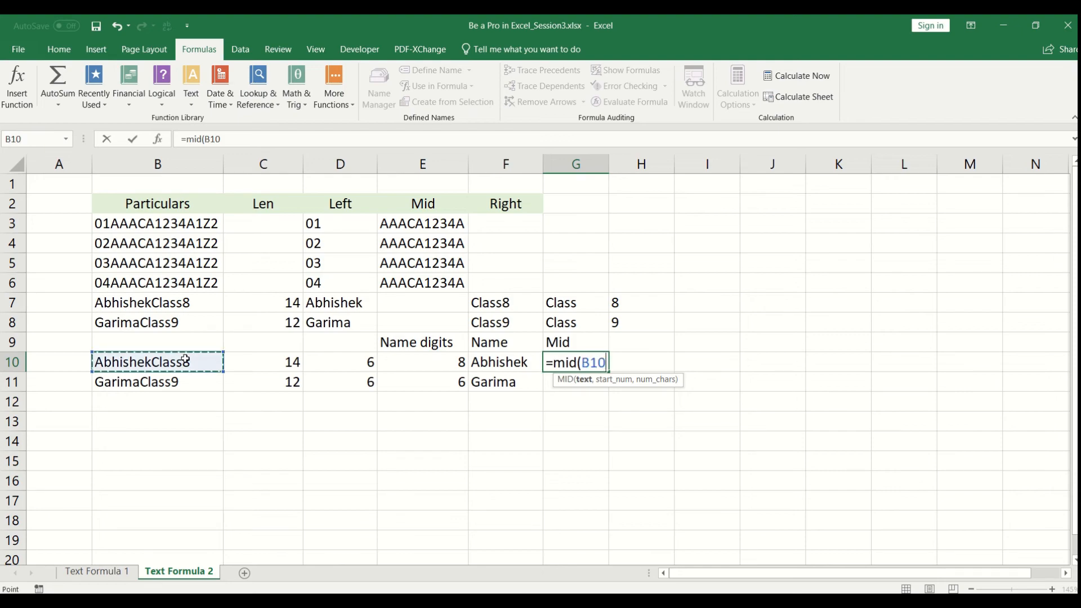
type(",")
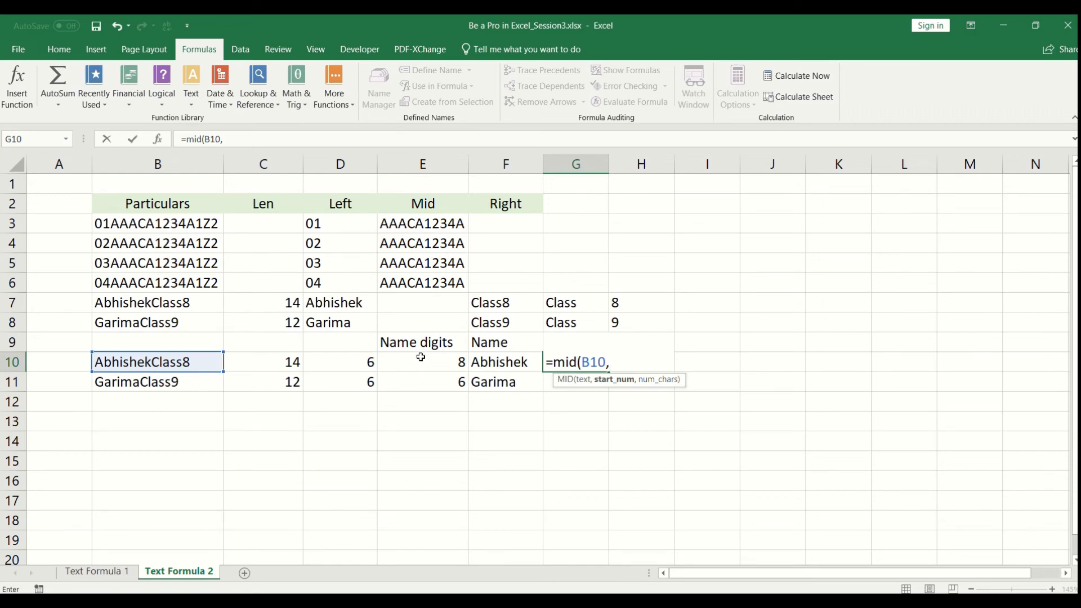
type("9,")
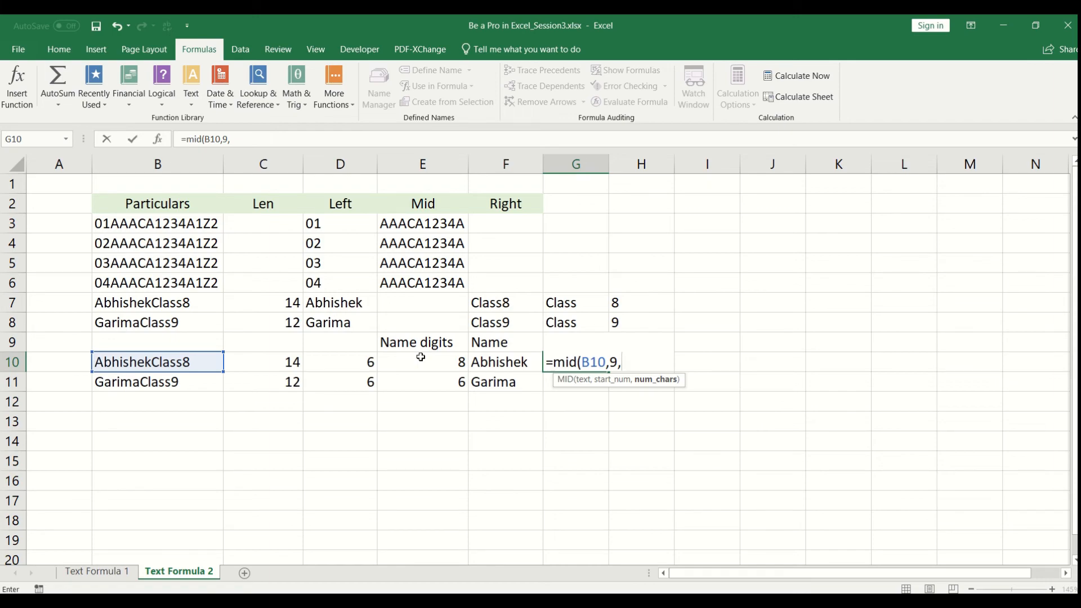
type("5)")
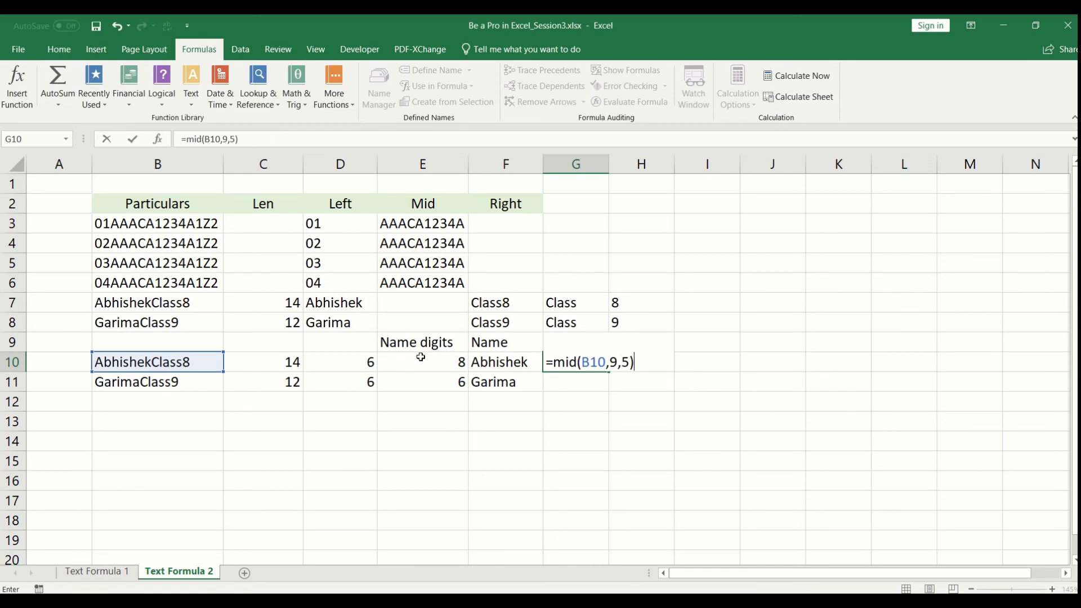
key("Return")
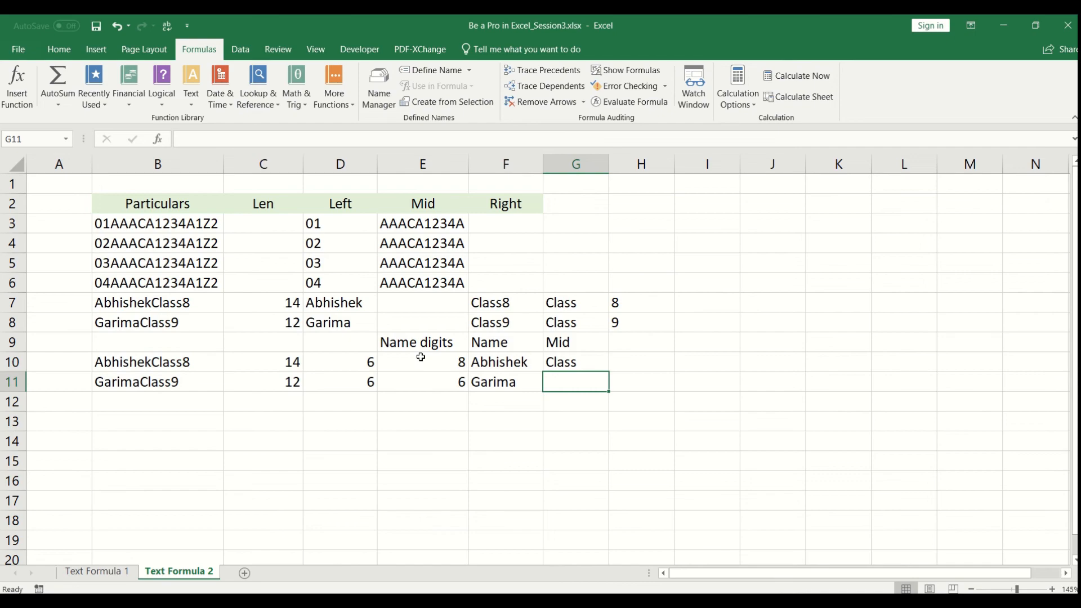
- Copy the MID formula from G10 into G11 for the second name-and-class text
key("Up")
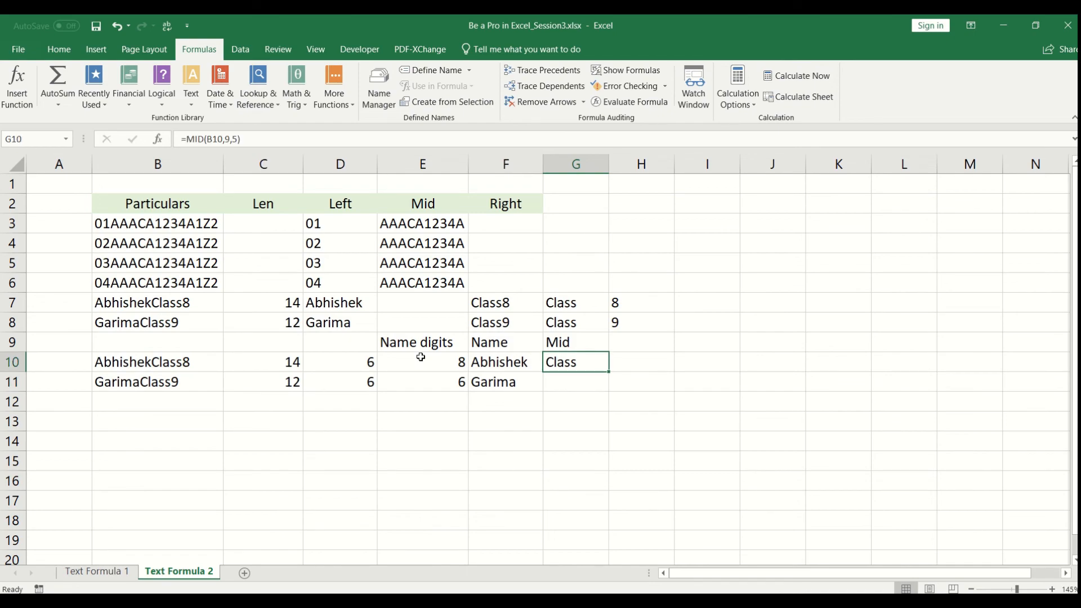
key("ctrl+c")
key("Down")
key("ctrl+v")
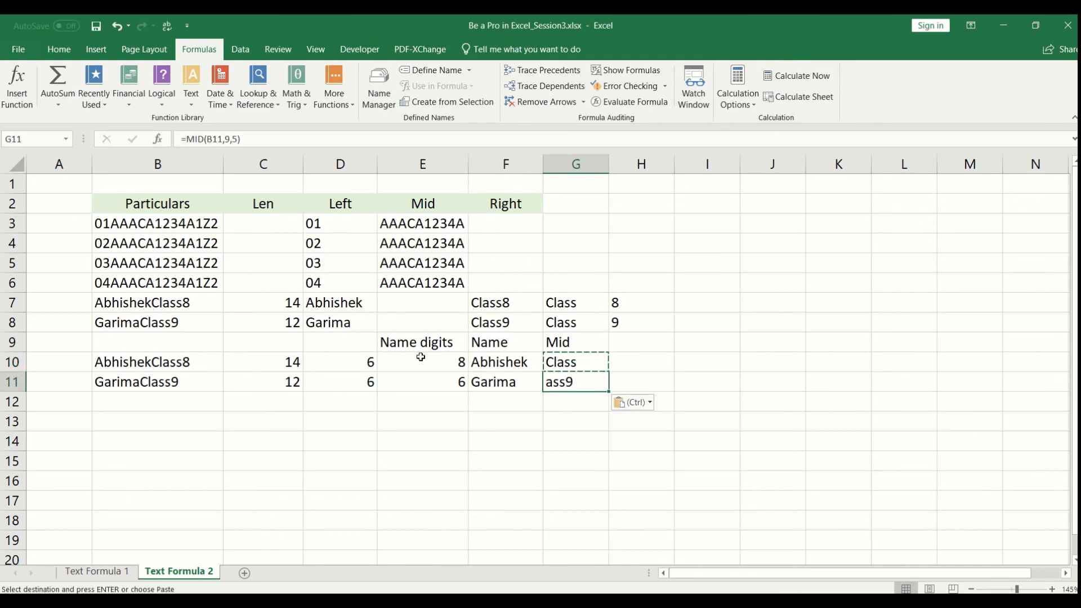
- Change the start number of the MID formula in G11 to 7
key("F2")
key("Left")
key("Left")
key("Left")
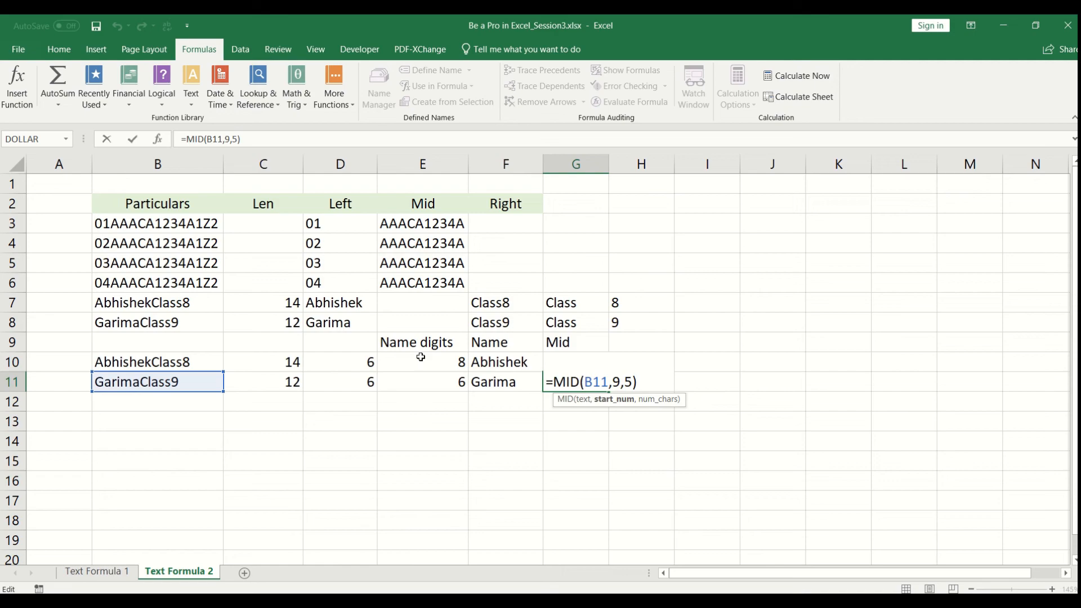
key("BackSpace")
key("Right")
key("Right")
key("Return")
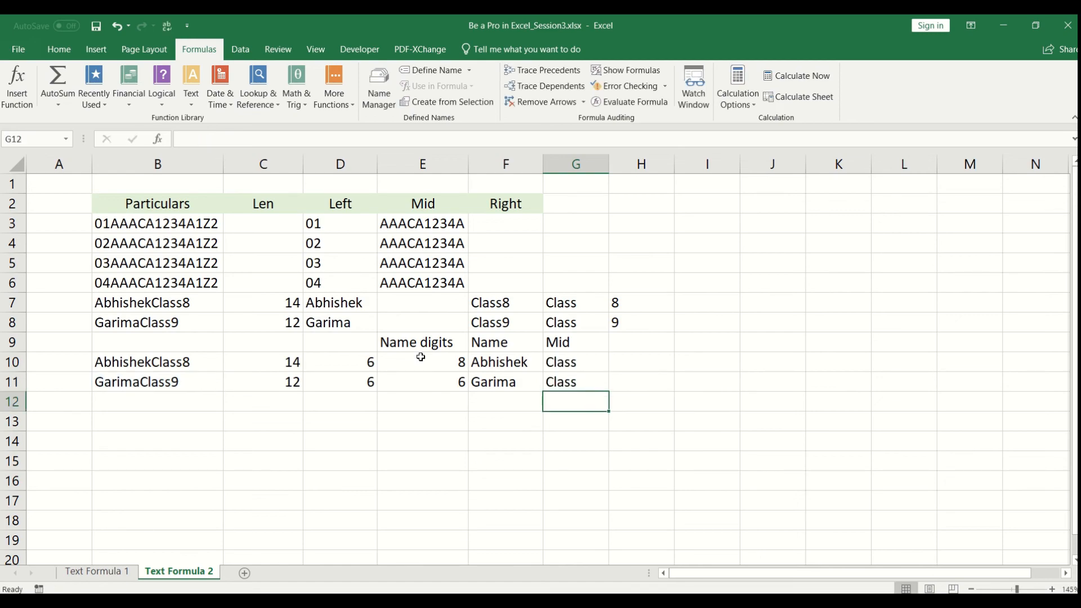
- Review the start numbers in the MID formulas of G11 and G10 and the name-digits formula in E10
key("Up")
key("Up")
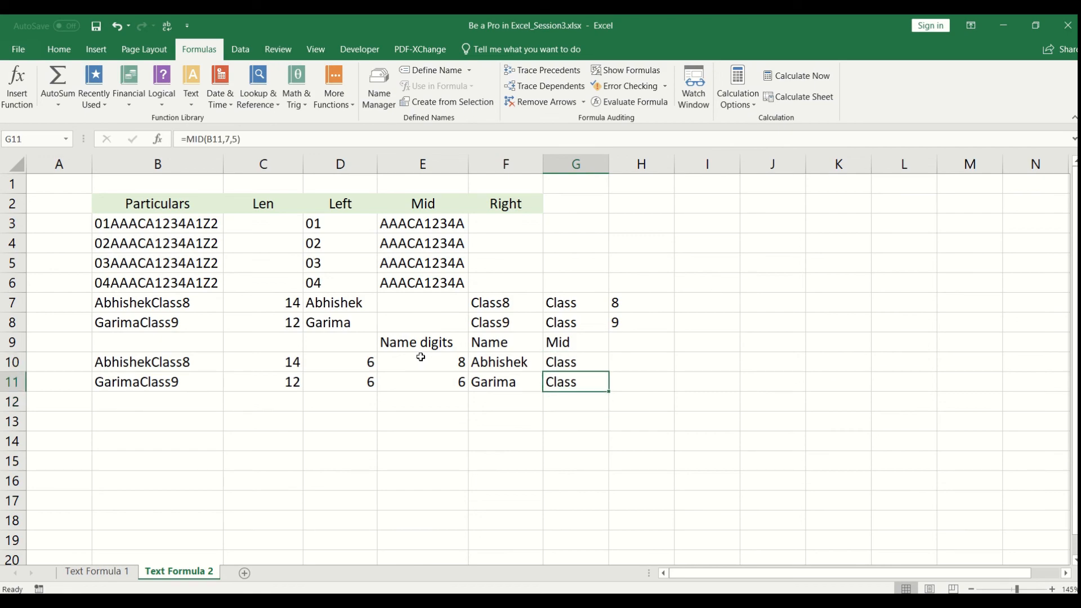
key("Up")
key("F2")
key("Left")
key("Left")
key("Left")
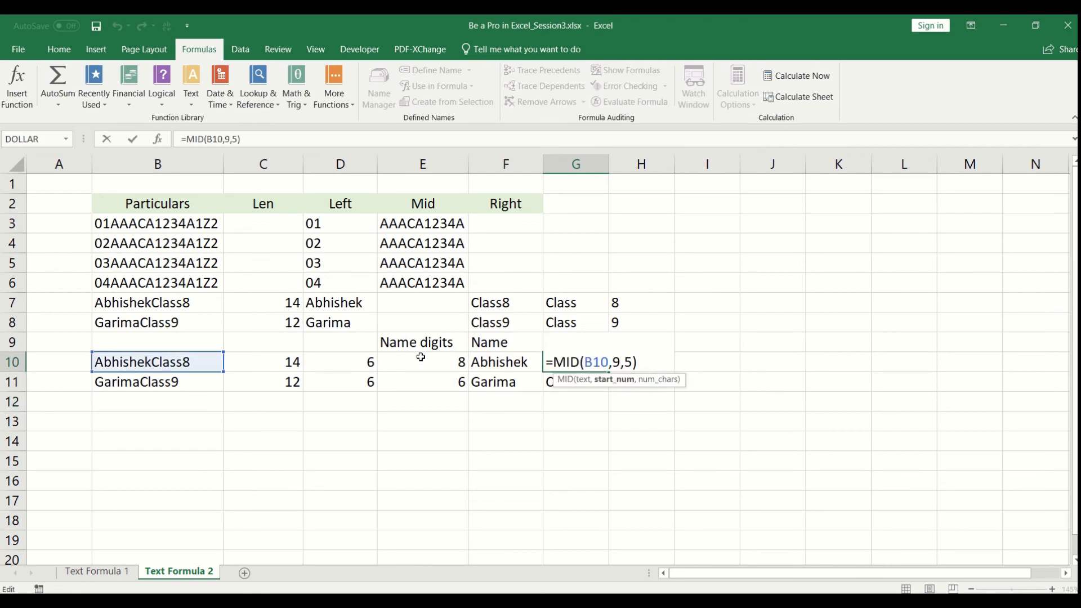
key("Return")
left_click(421, 357)
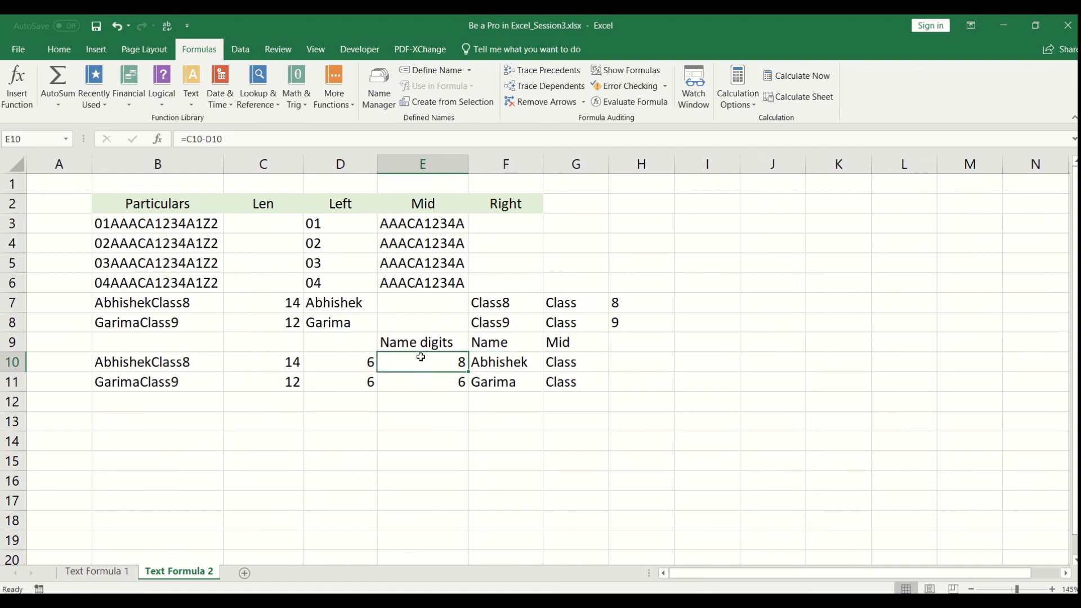
- Add the heading Right in H9, beside the Mid heading
key("Right")
key("Right")
key("Right")
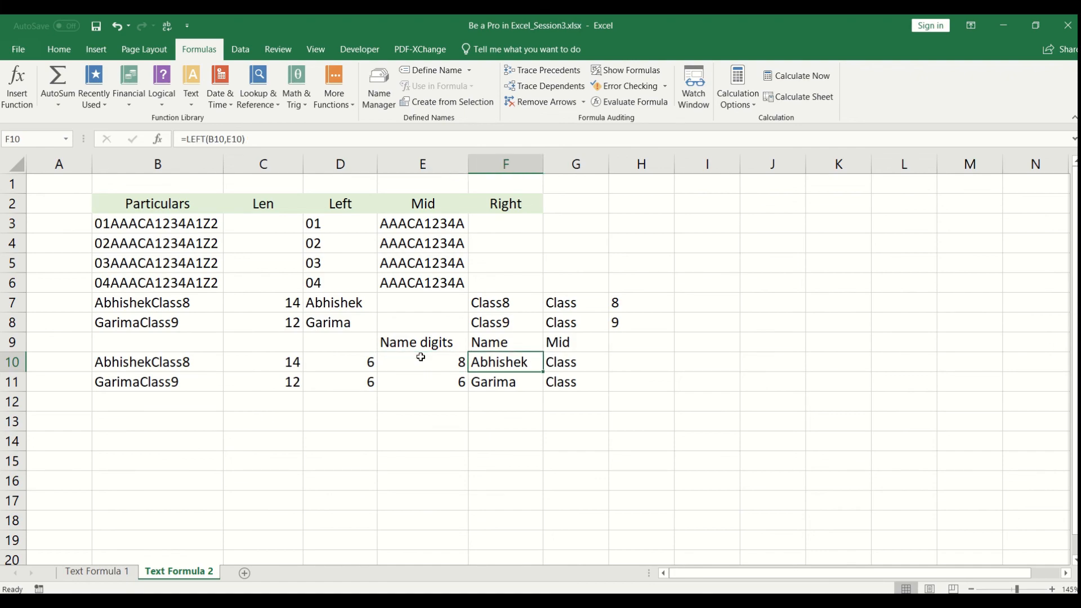
key("Up")
type("Right")
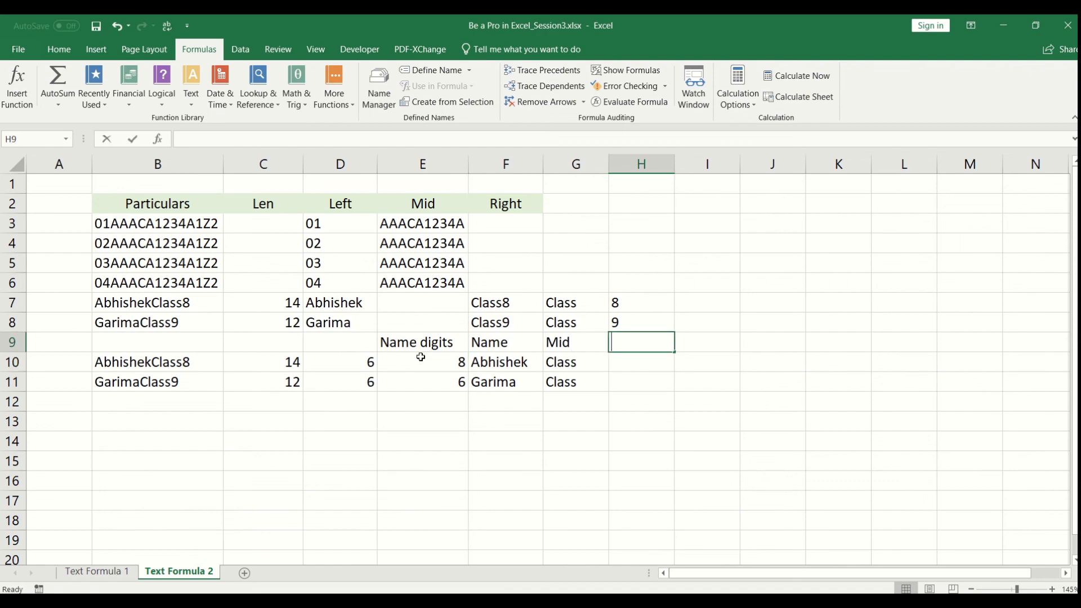
key("Return")
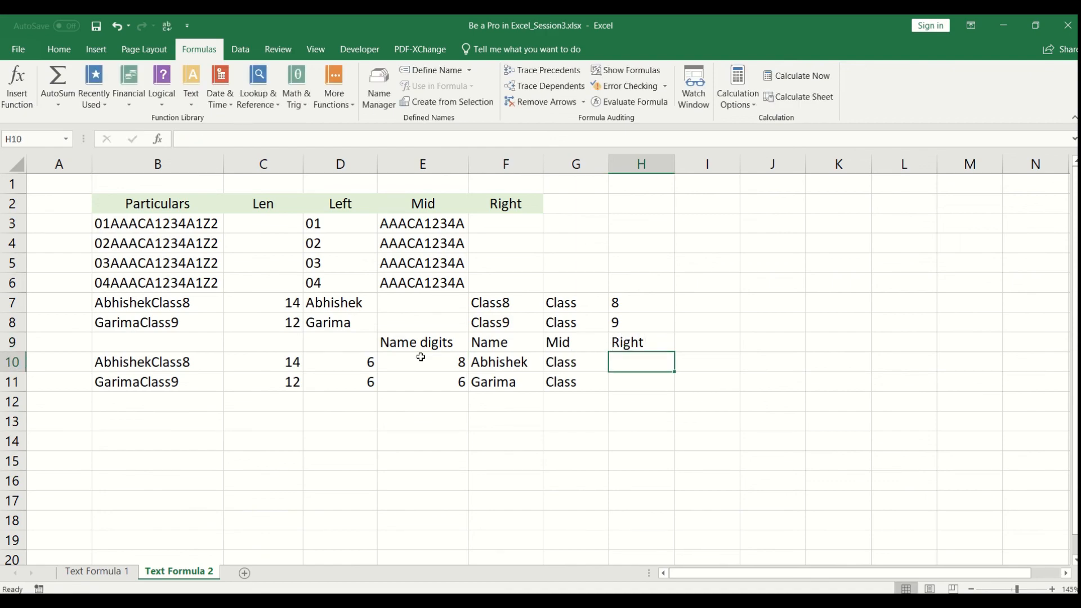
- Enter =RIGHT(B10,1) in H10 to extract the class number from the end of the text
type("=right")
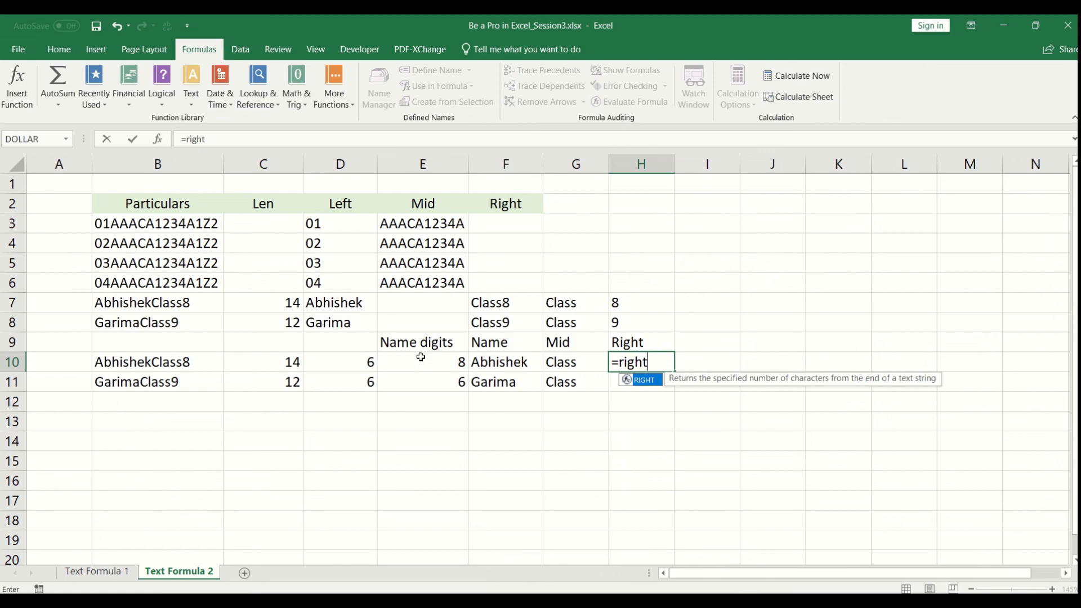
type("(")
key("Left")
key("Left")
key("Left")
key("Left")
key("Left")
key("Left")
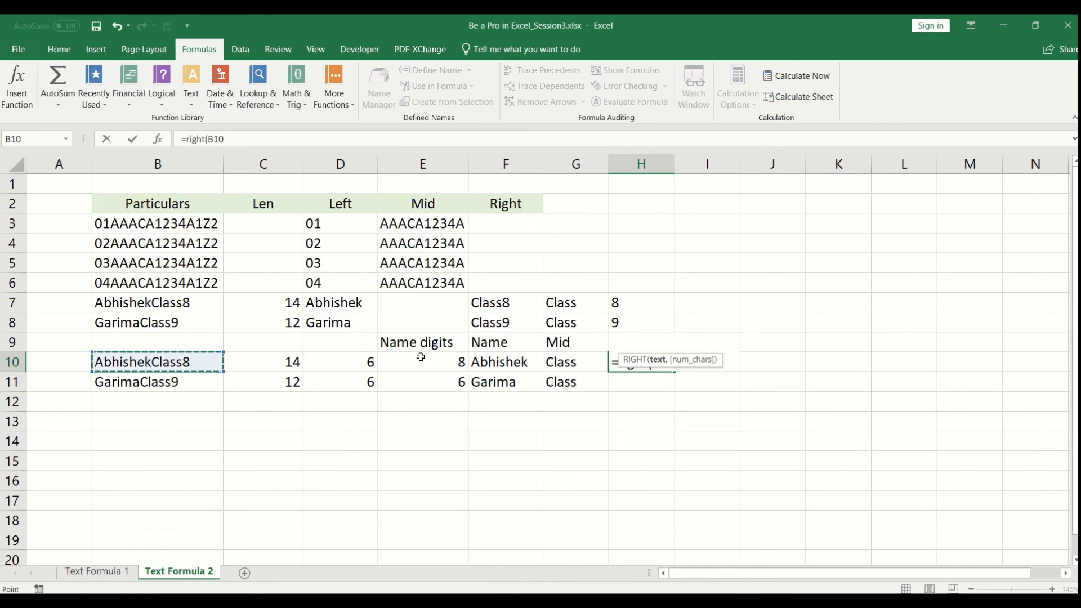
type(",")
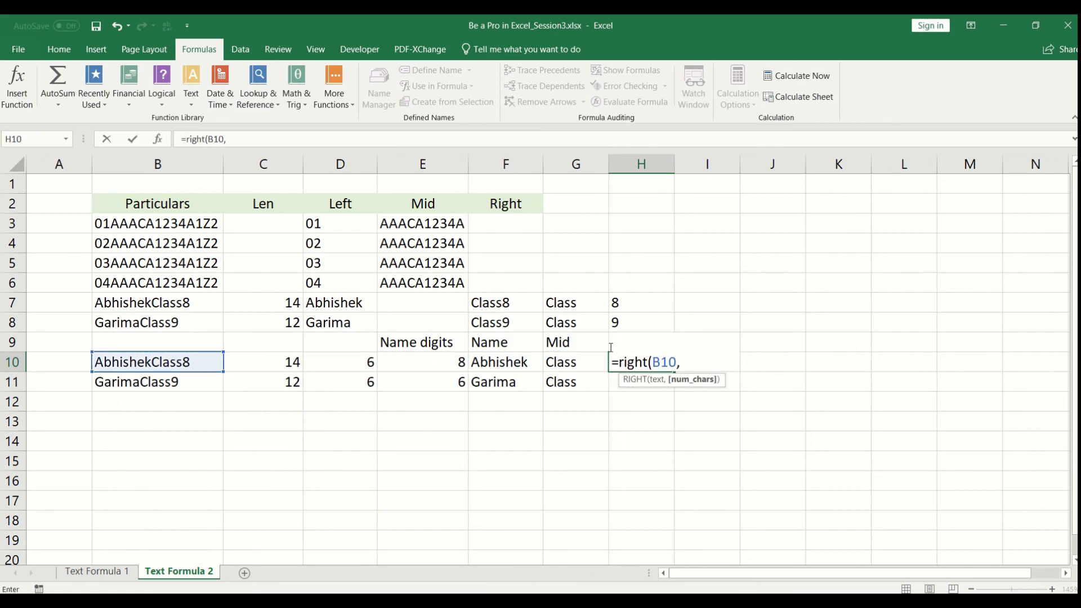
type("1)")
key("Return")
- Fill the RIGHT formula from H10 down to H11
key("shift+Up")
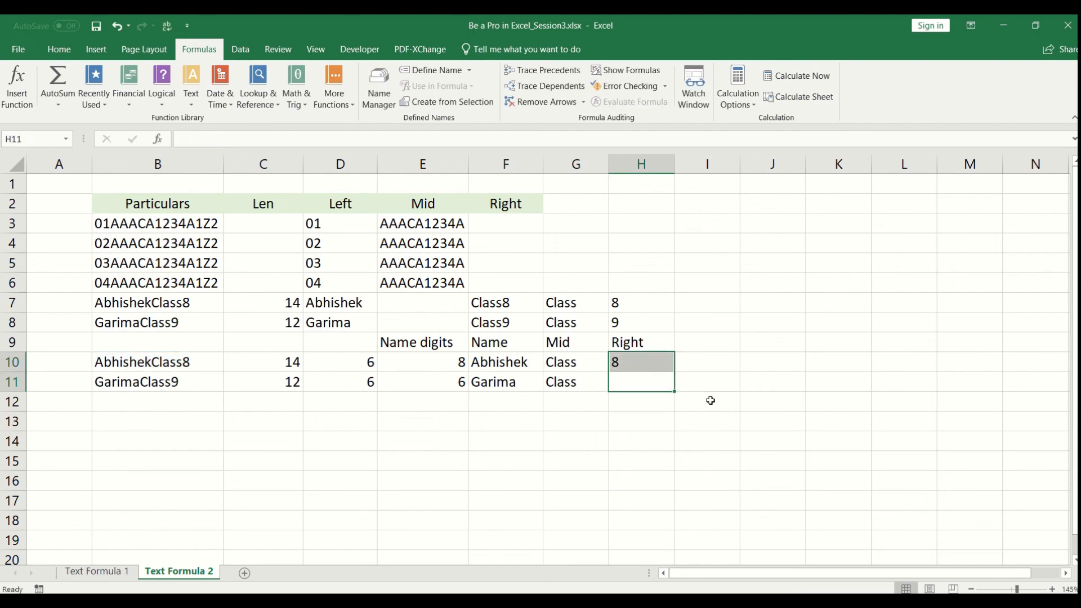
key("ctrl+d")
key("Up")
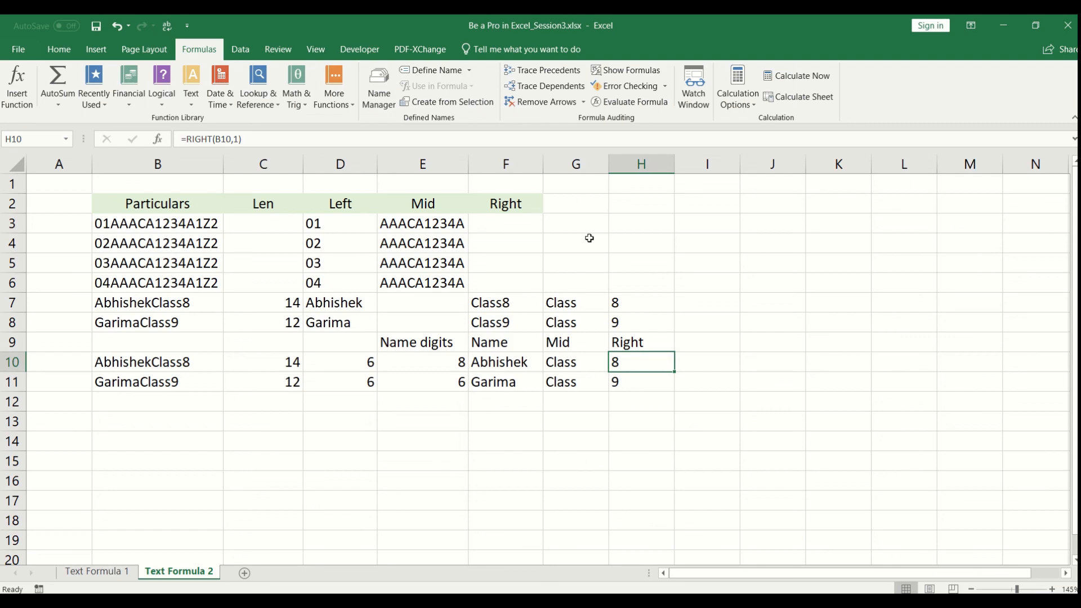